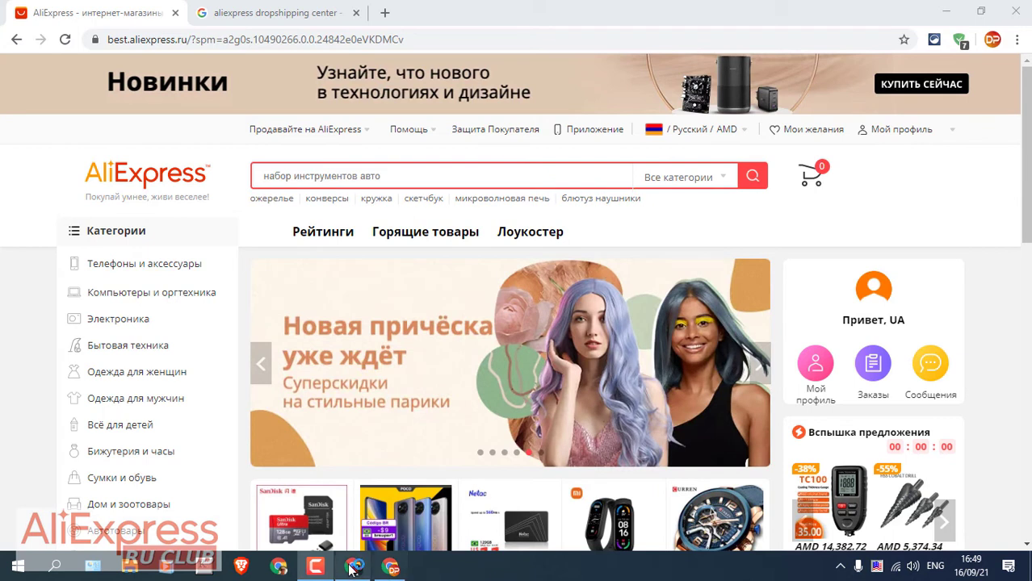
mouse_move(355, 570)
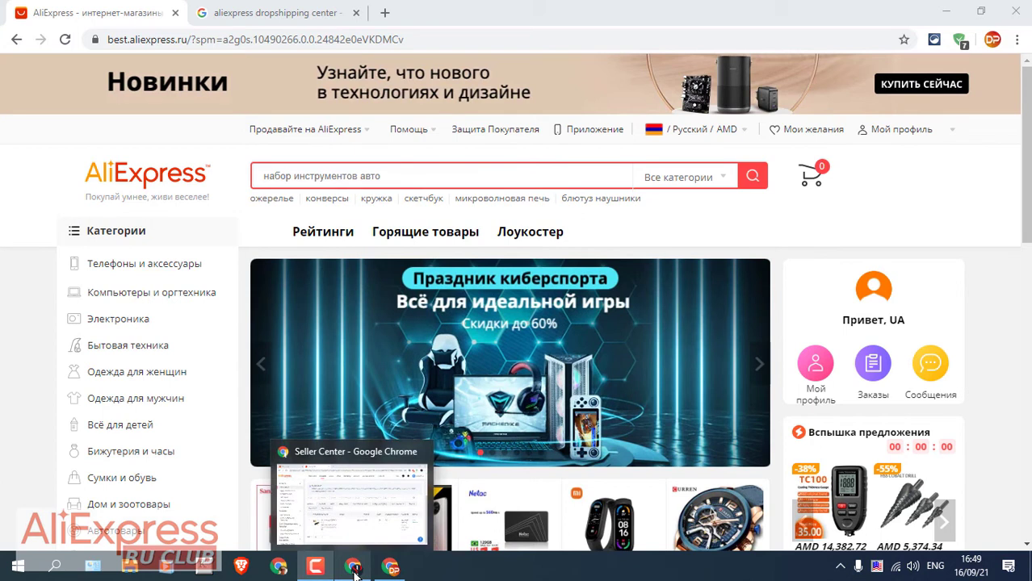
left_click(339, 496)
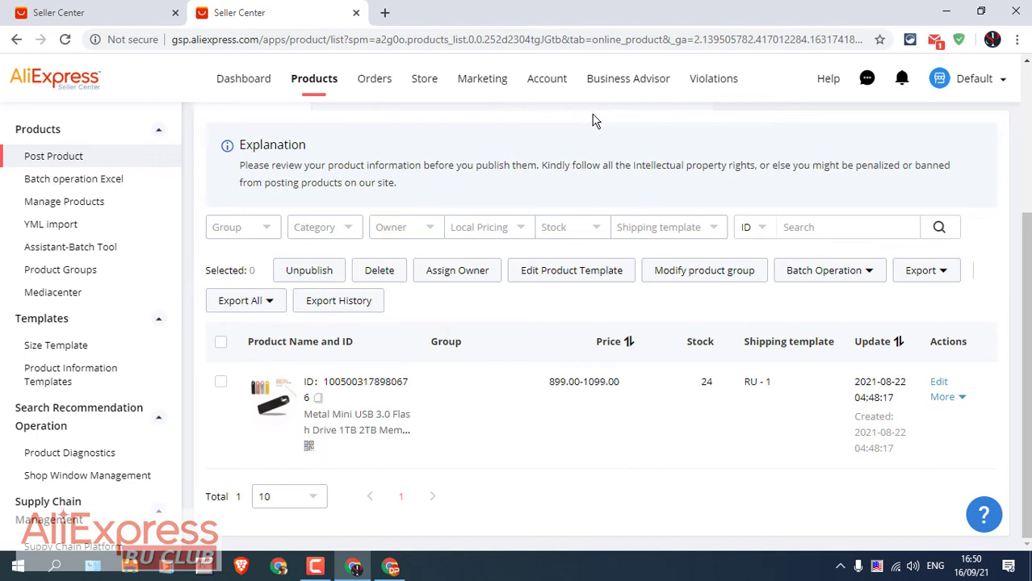
left_click(992, 40)
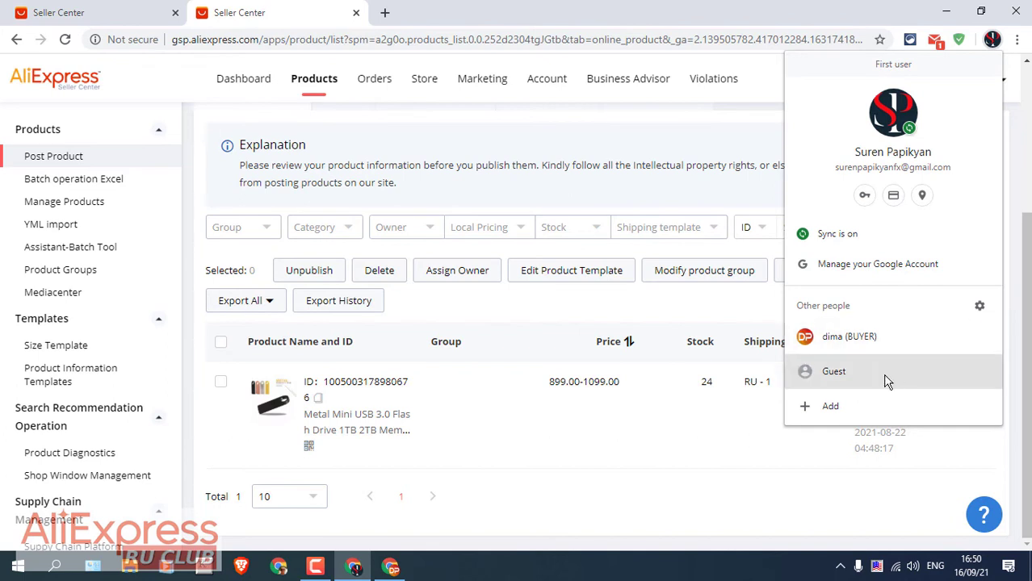
- Close Chrome's Manage people window and switch to the buyer profile's AliExpress home page window
left_click(981, 307)
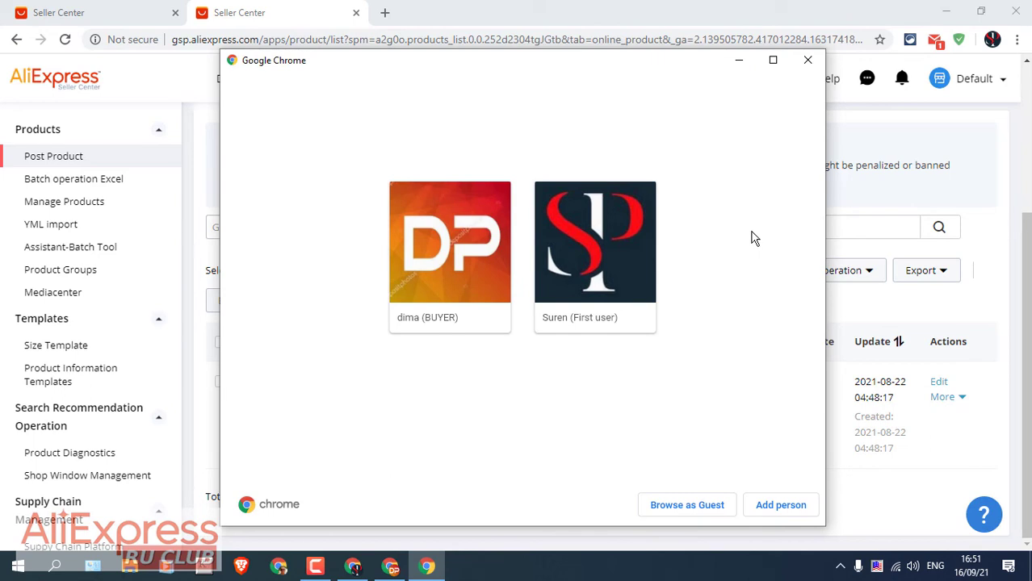
left_click(807, 63)
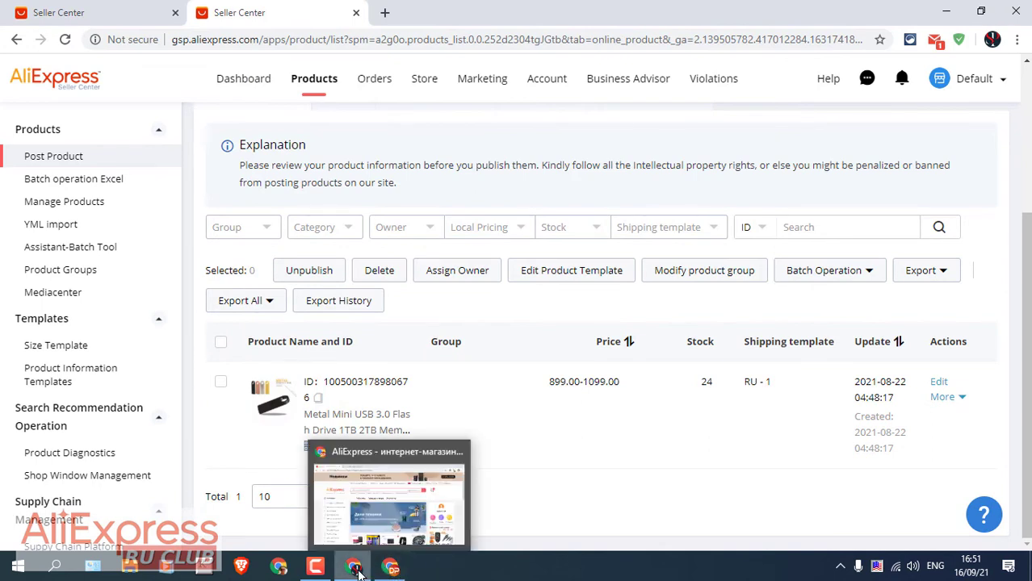
mouse_move(358, 571)
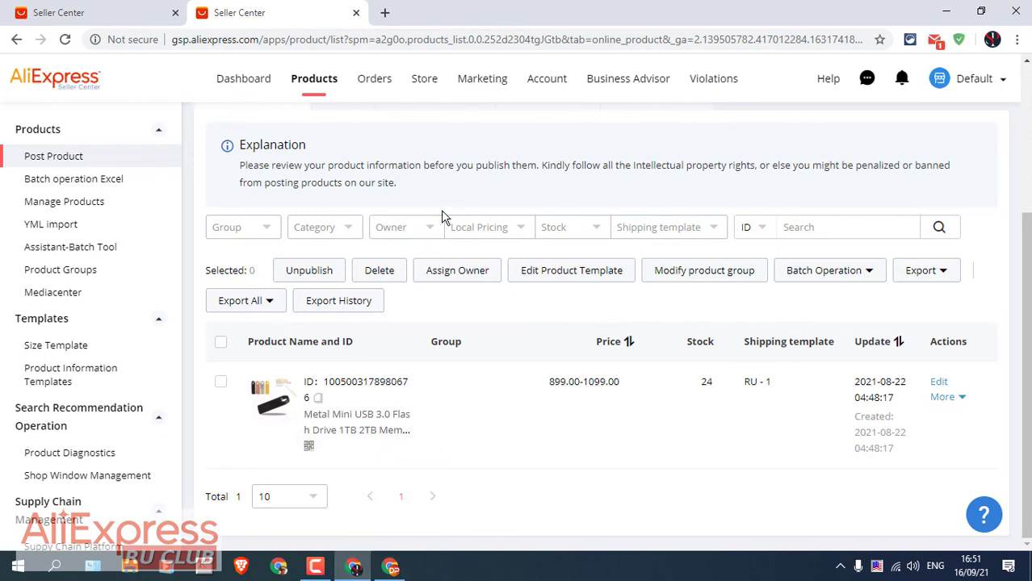
left_click(391, 567)
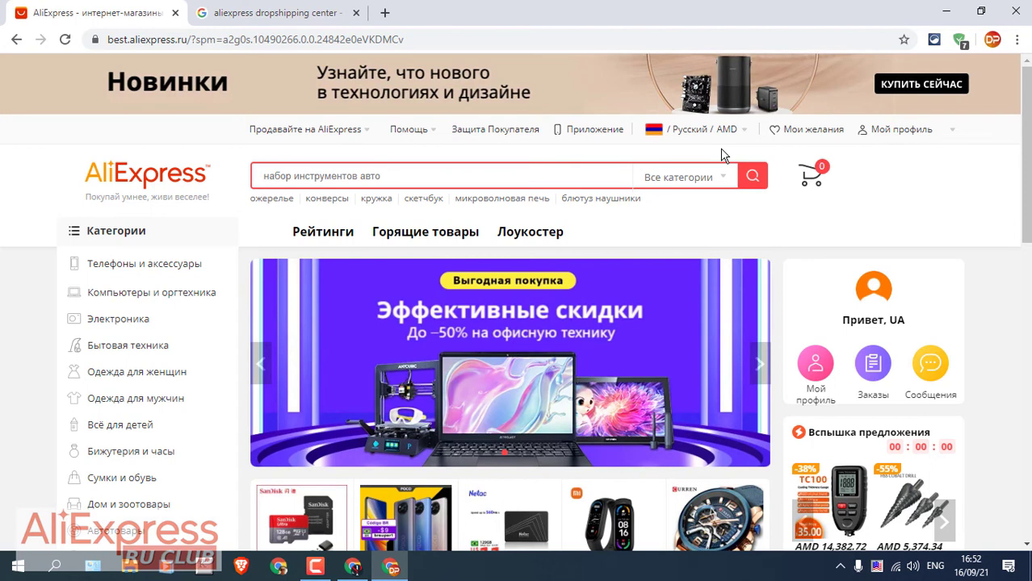
- From the Google results, open the Aliexpress Dropshipping Center result to its join agreement
left_click(266, 13)
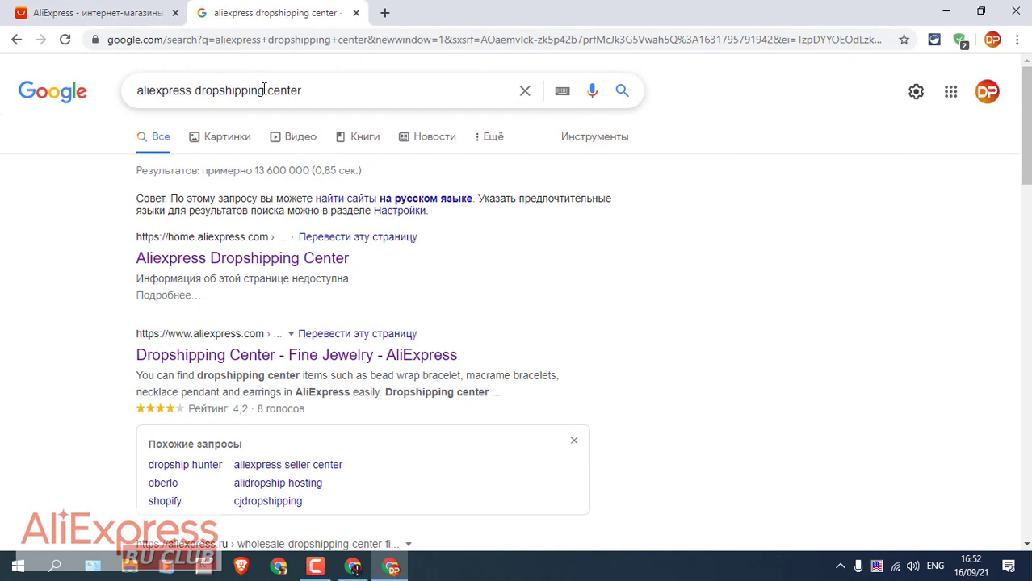
left_click(97, 11)
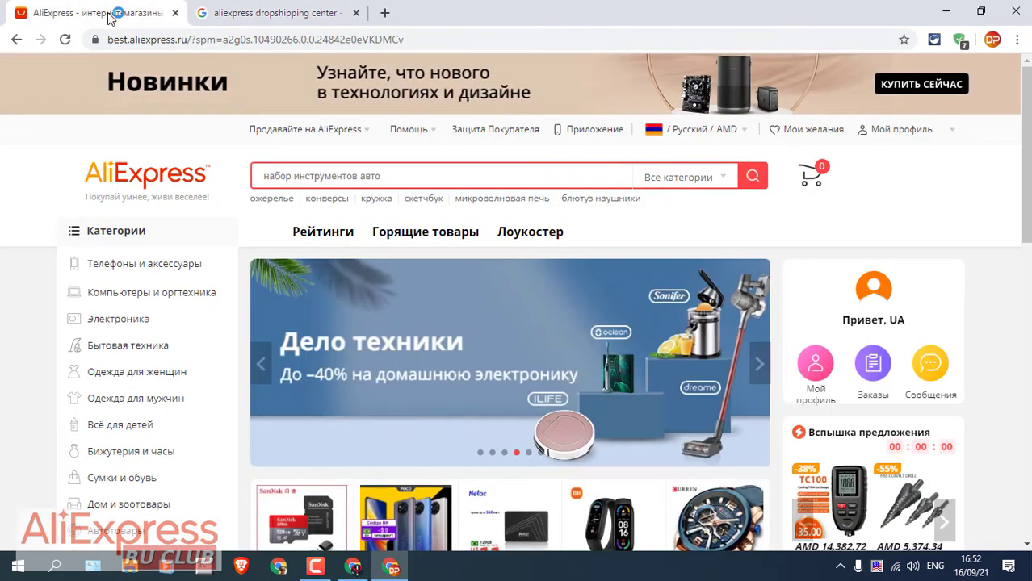
left_click(287, 11)
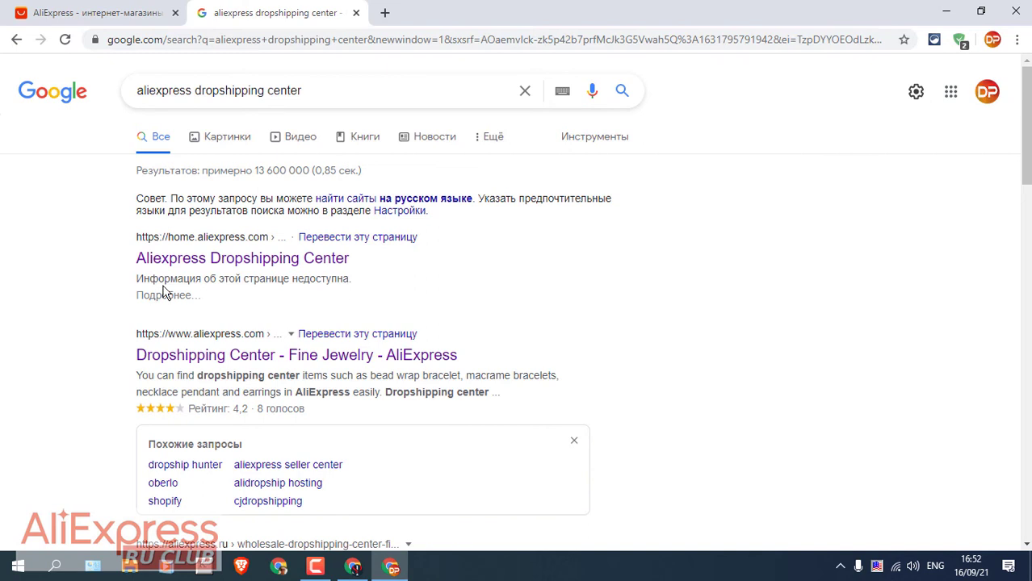
left_click(266, 265)
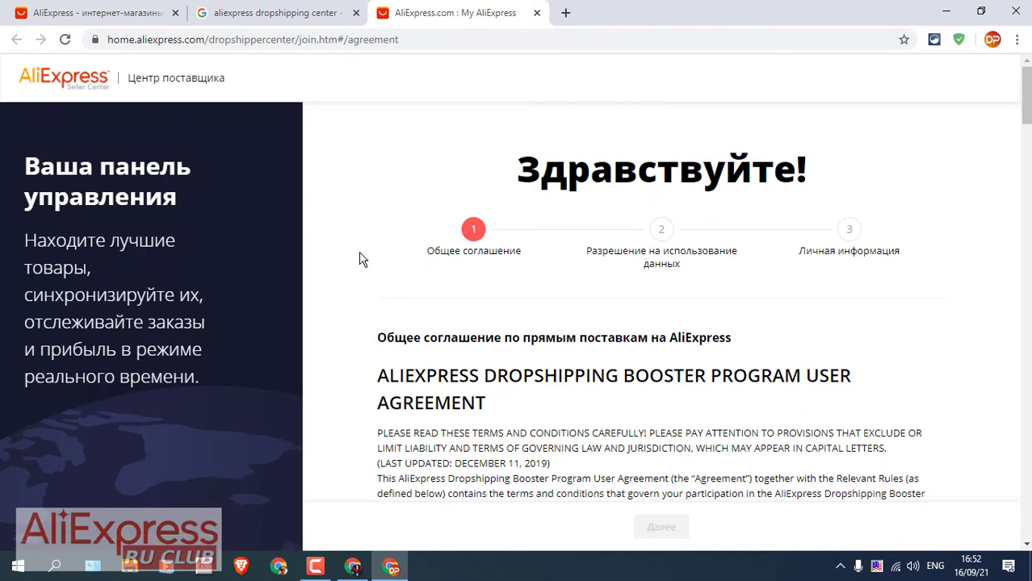
- Read the general agreement down to clause 11.7 and tick 'Я прочитал(а) и принимаю'
scroll(361, 258, "down", 4)
scroll(359, 258, "down", 1)
scroll(351, 256, "down", 5)
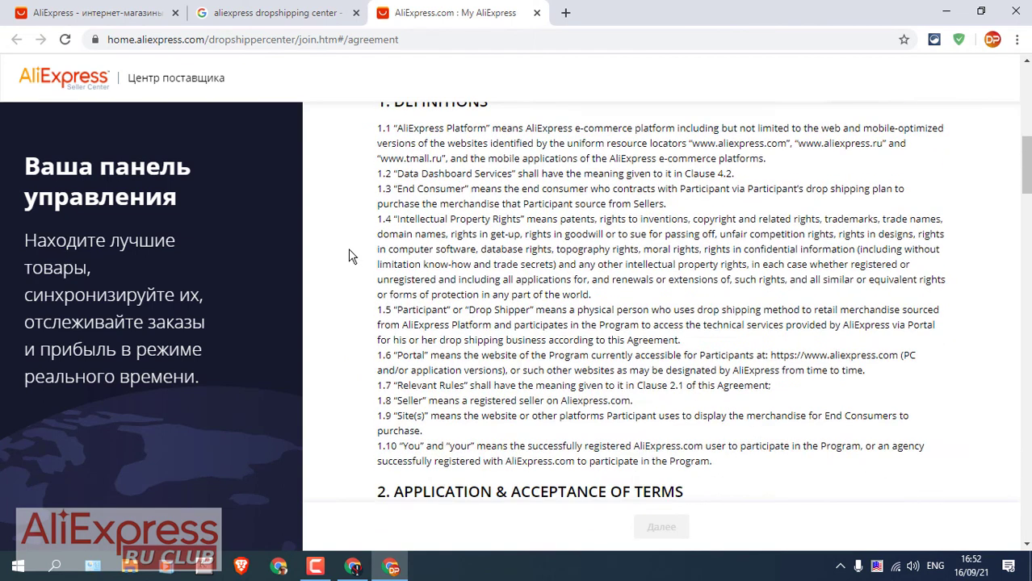
scroll(343, 253, "down", 6)
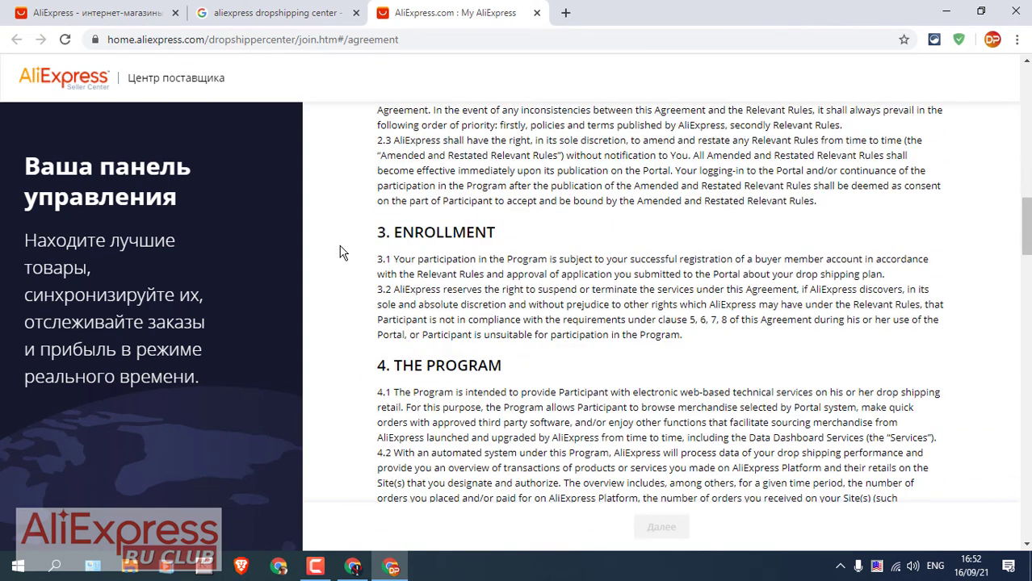
scroll(339, 253, "down", 10)
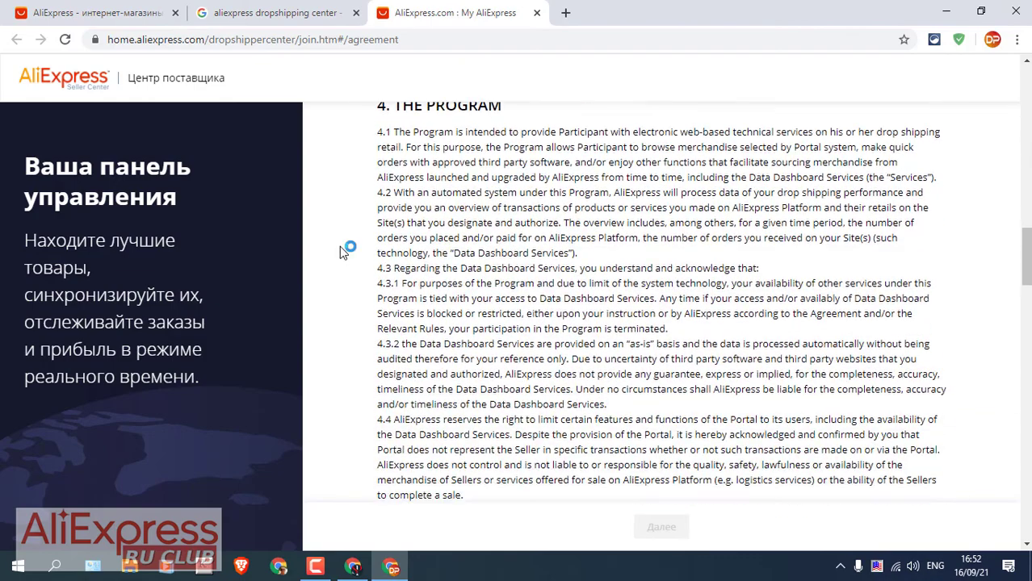
scroll(339, 247, "down", 8)
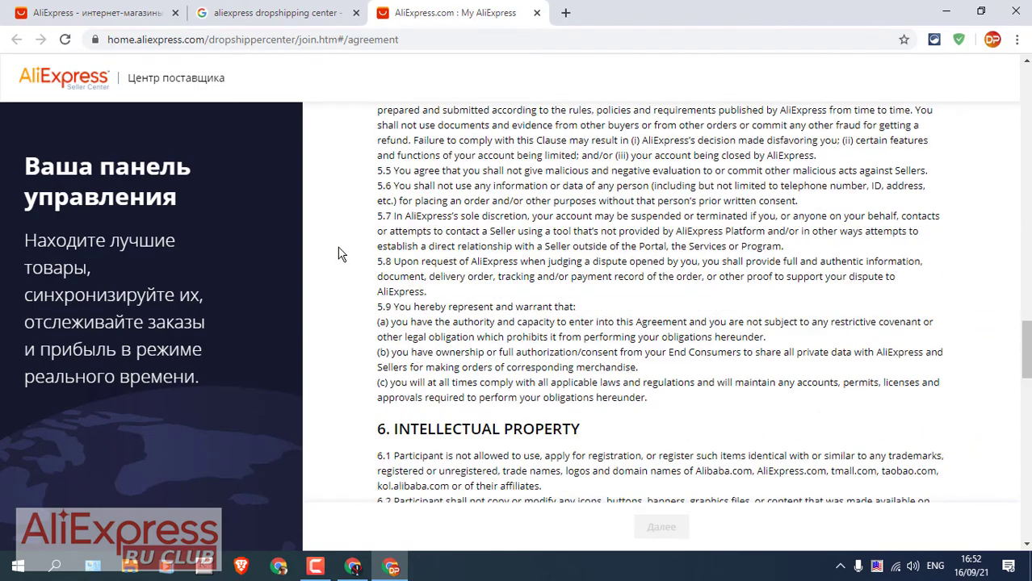
scroll(340, 254, "down", 2)
scroll(340, 253, "down", 1)
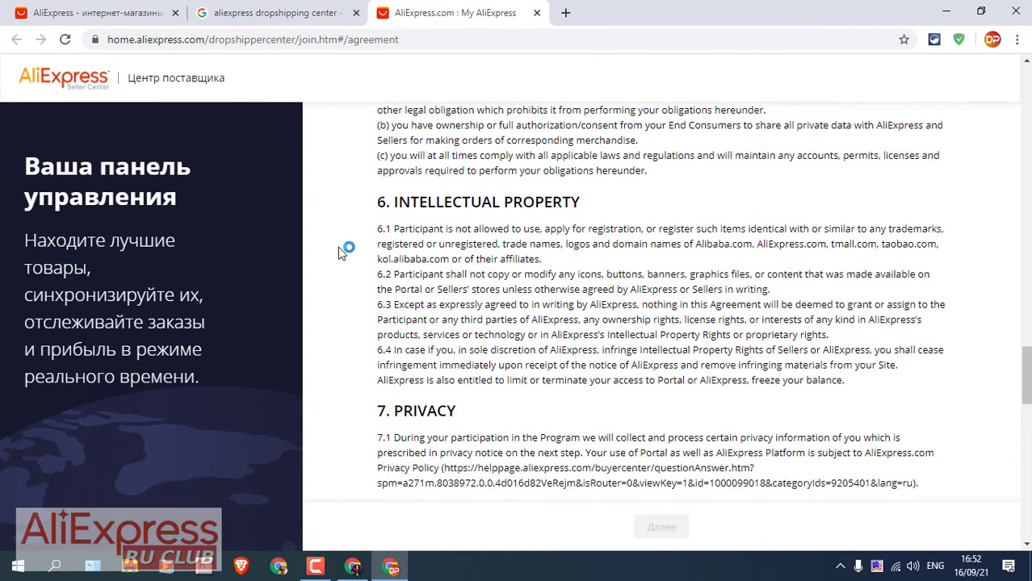
scroll(338, 247, "down", 3)
scroll(340, 253, "down", 3)
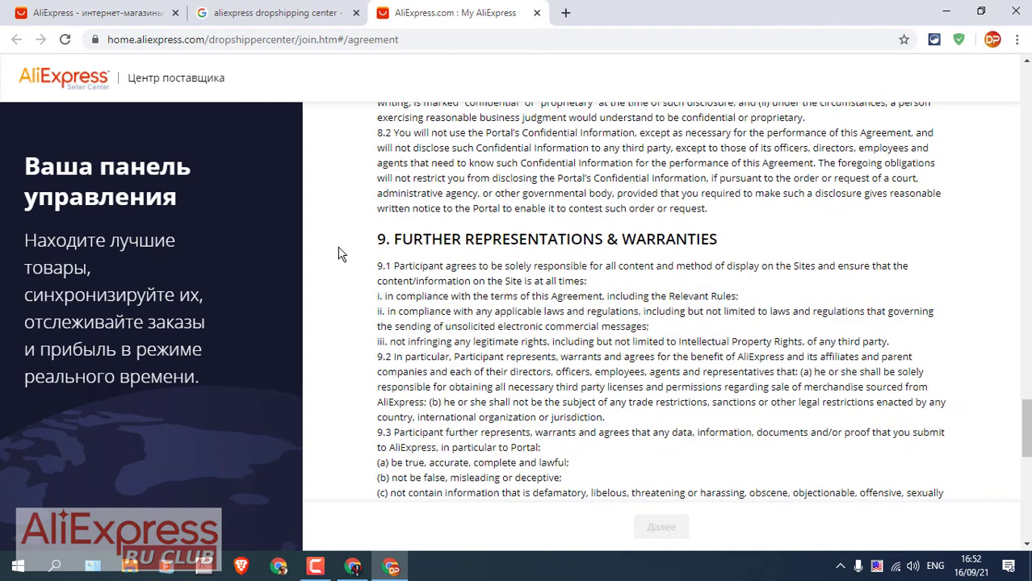
scroll(340, 253, "down", 6)
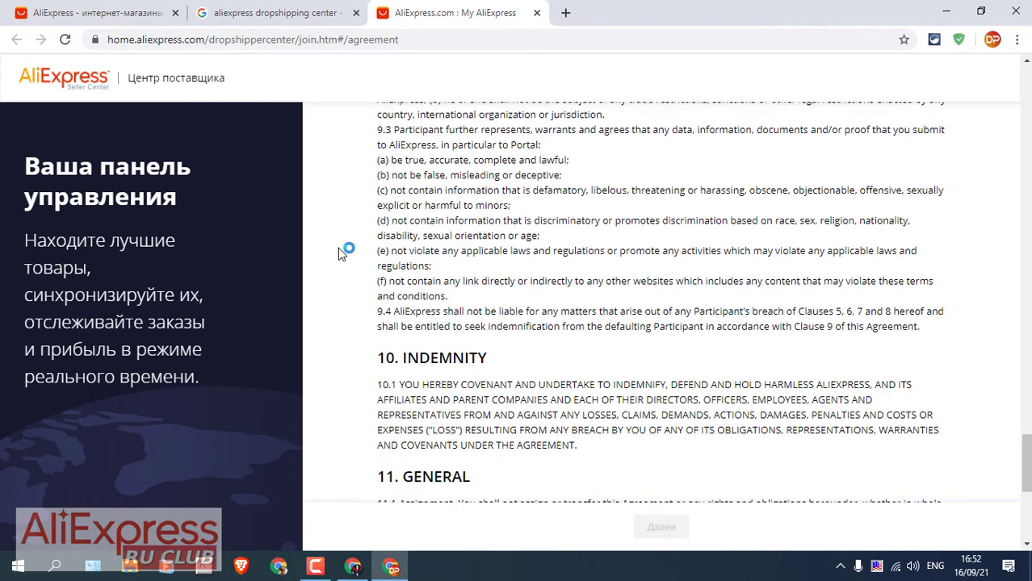
scroll(340, 254, "down", 3)
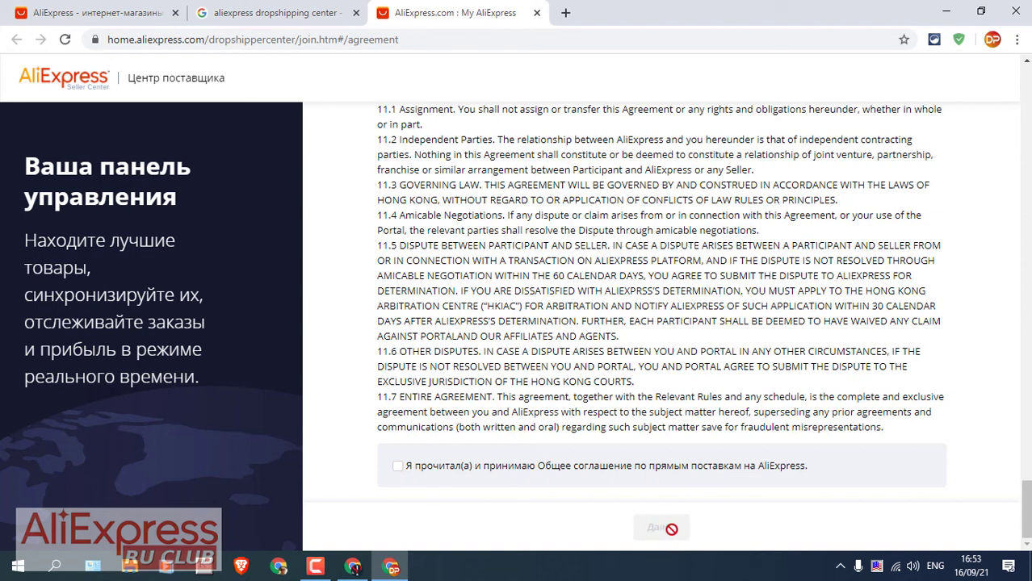
left_click(398, 467)
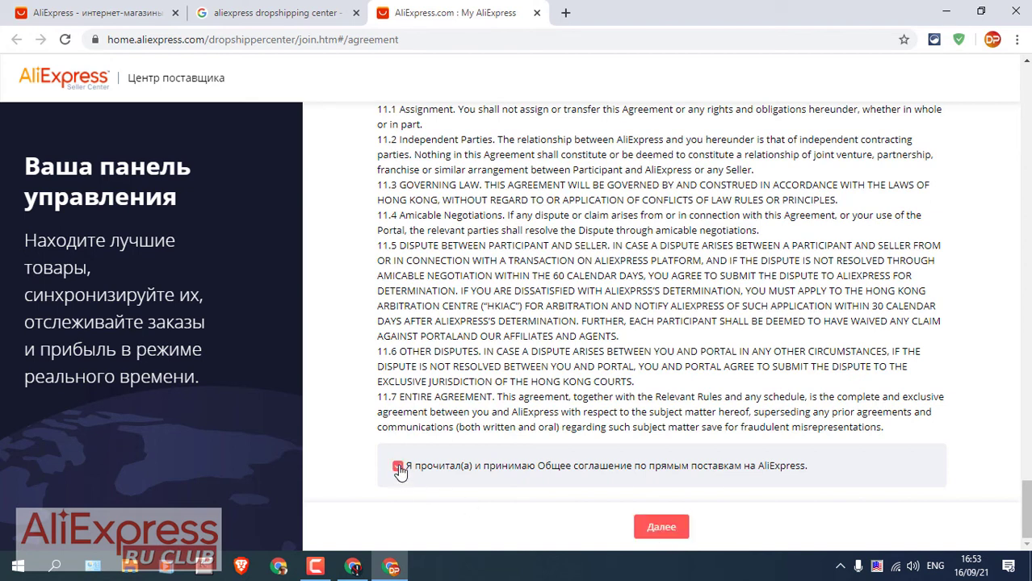
- Continue to the data-use terms, read through them, and tick the consent checkbox
left_click(659, 529)
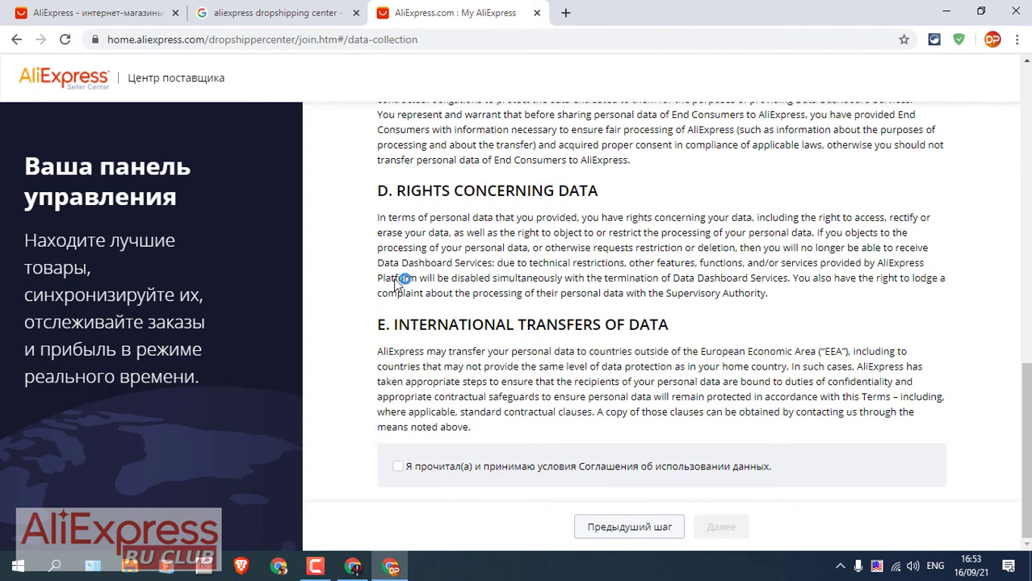
scroll(414, 259, "up", 7)
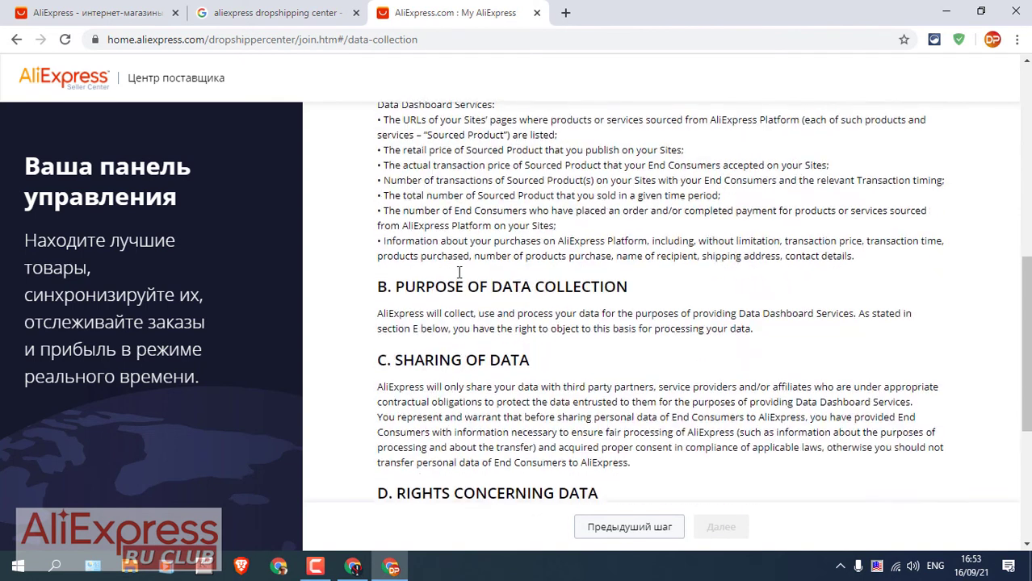
scroll(456, 265, "up", 4)
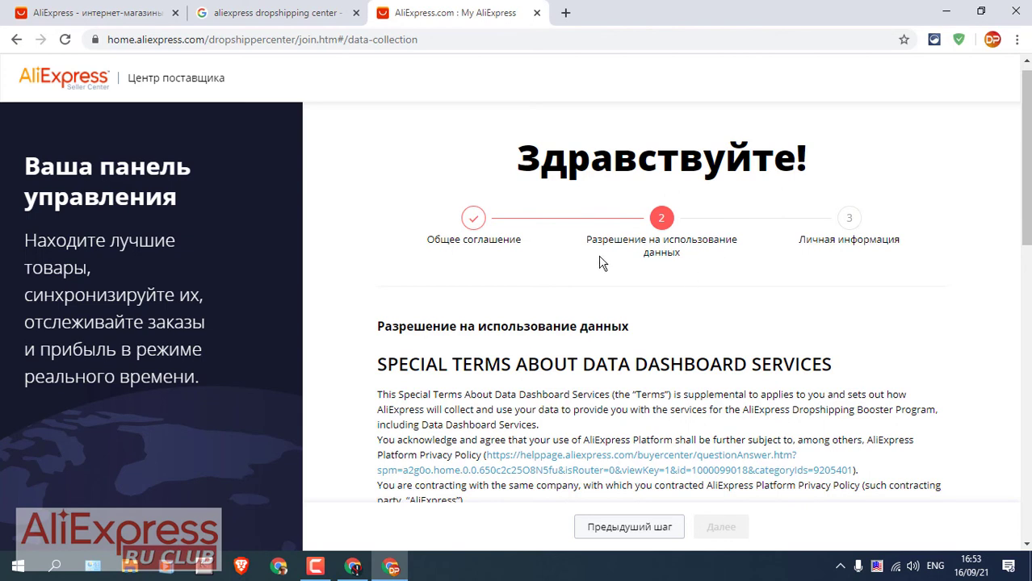
scroll(558, 272, "down", 1)
scroll(558, 272, "down", 10)
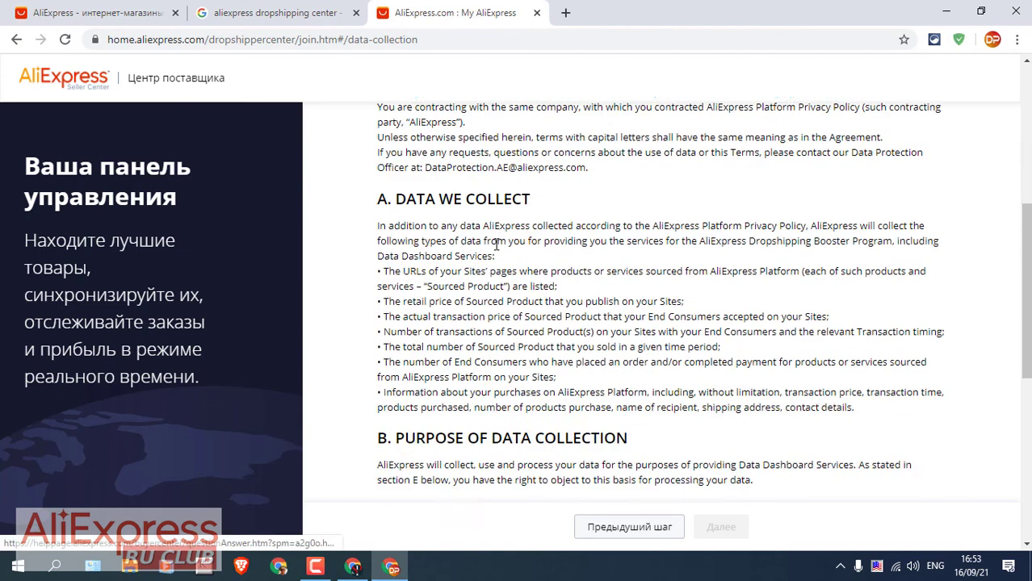
scroll(497, 248, "down", 1)
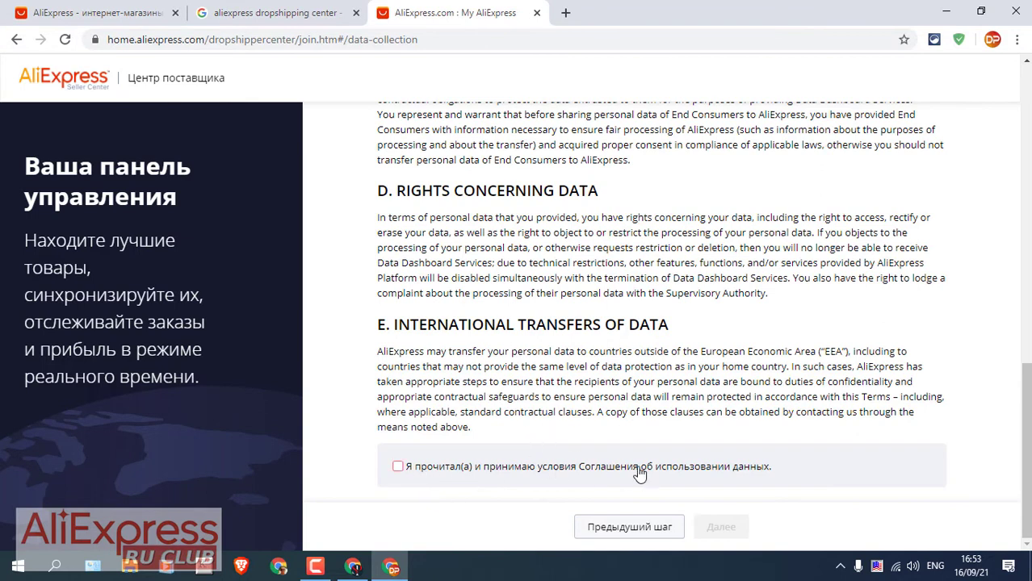
left_click(399, 467)
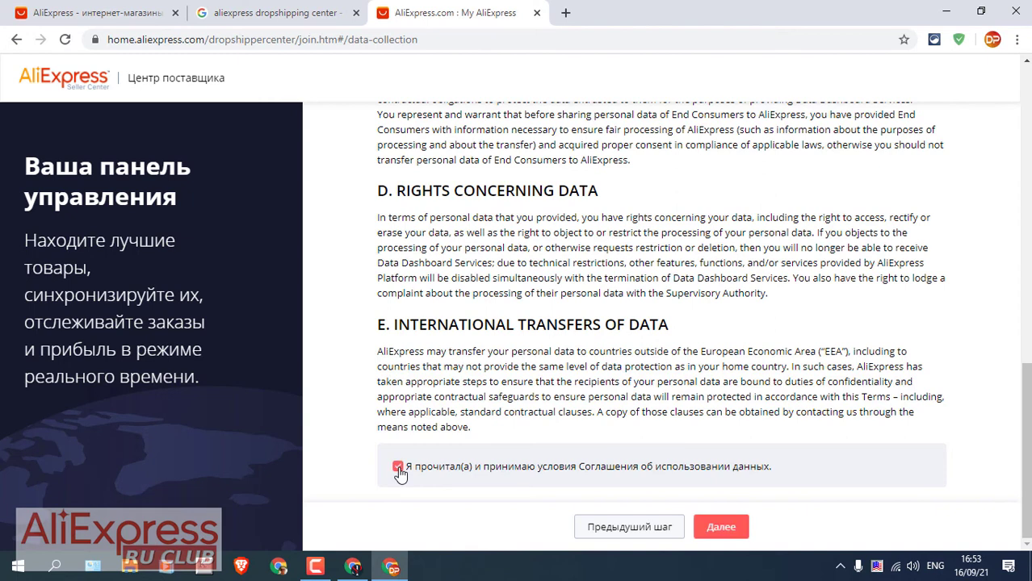
- Replace the placeholder Имя and Фамилия with new names and submit the personal information
left_click(718, 529)
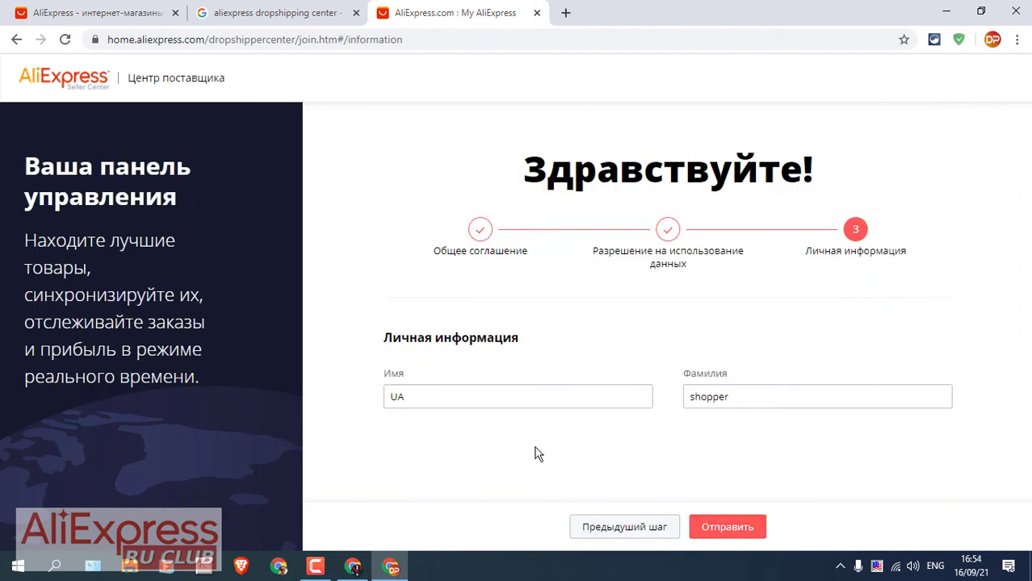
left_click(419, 394)
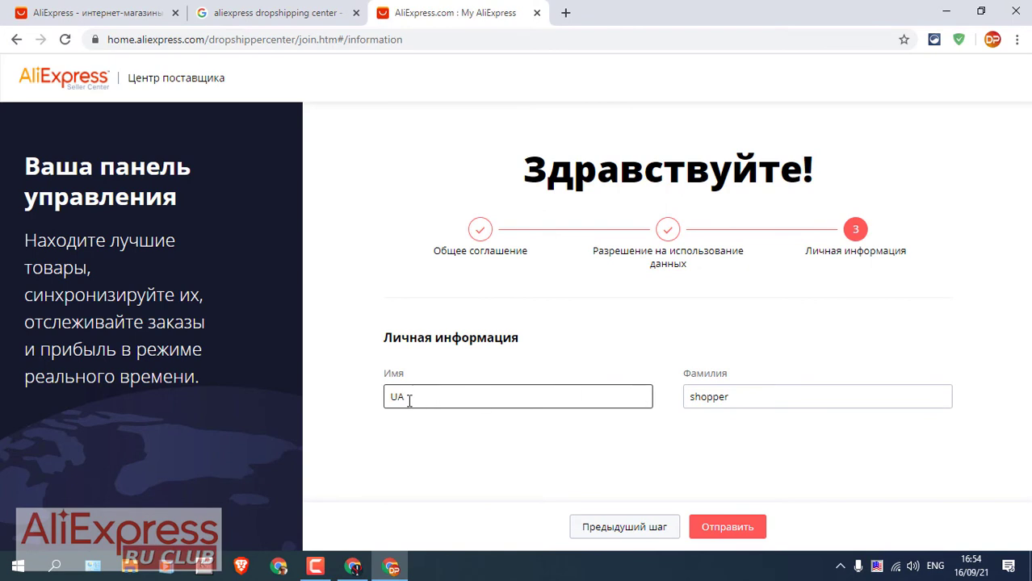
left_click(744, 401)
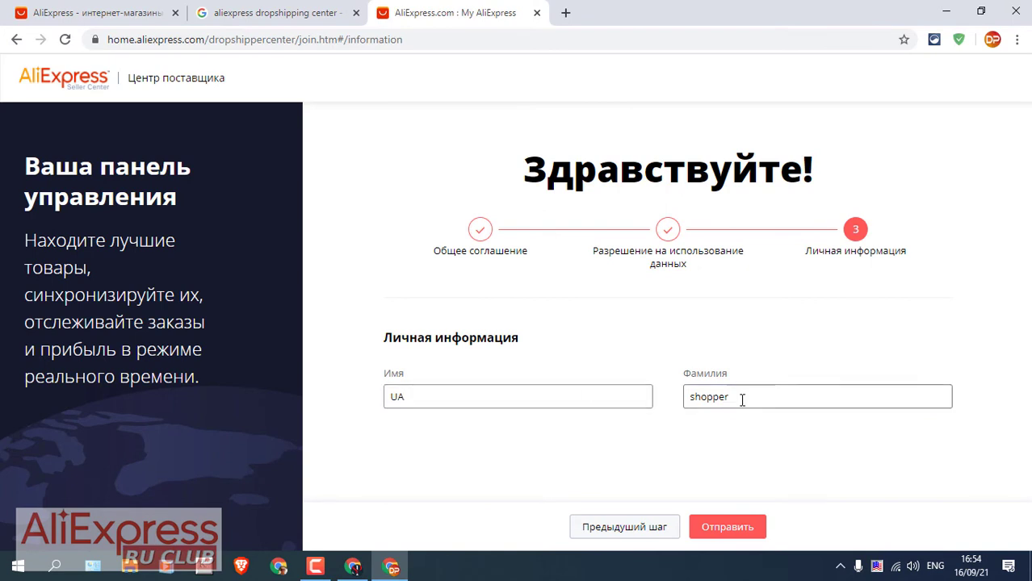
left_click(422, 395)
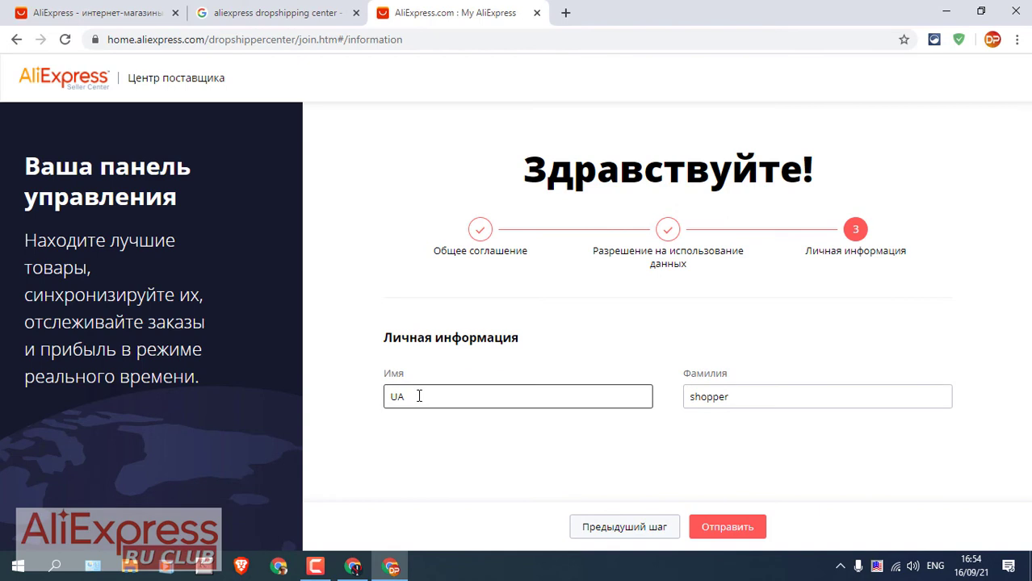
left_click_drag(420, 396, 391, 397)
type("Felix")
left_click_drag(731, 396, 688, 397)
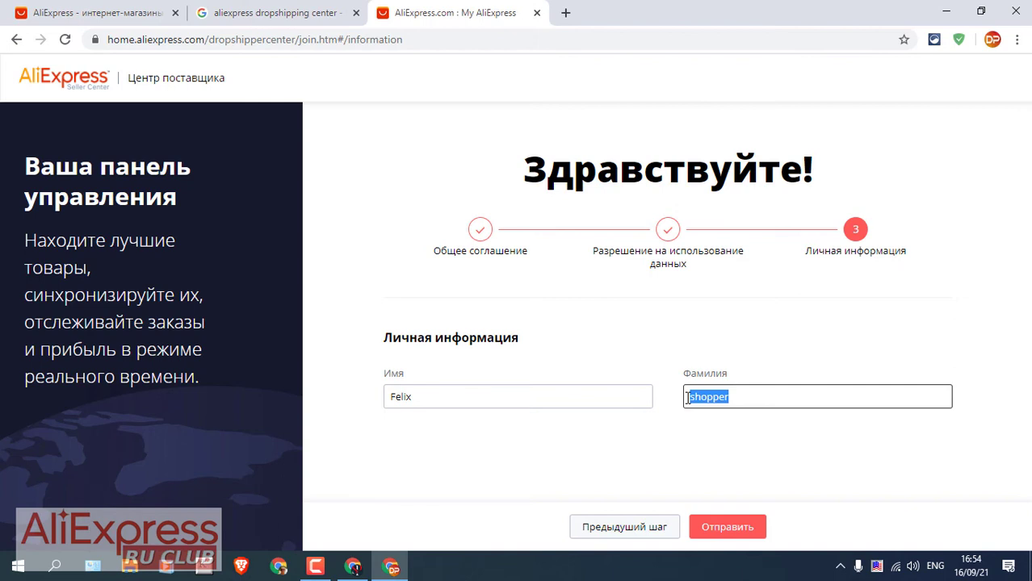
type("Coach")
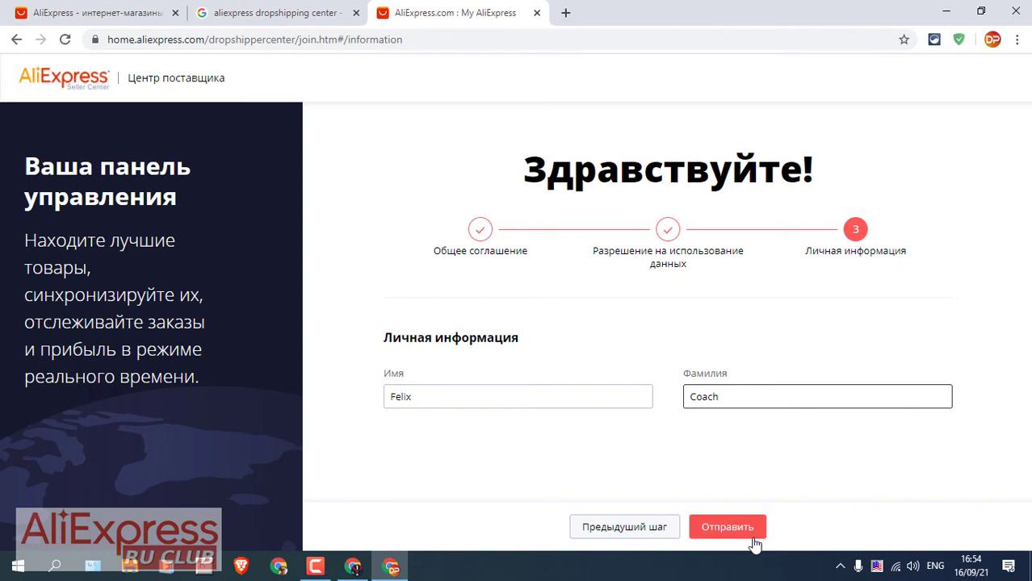
left_click(728, 528)
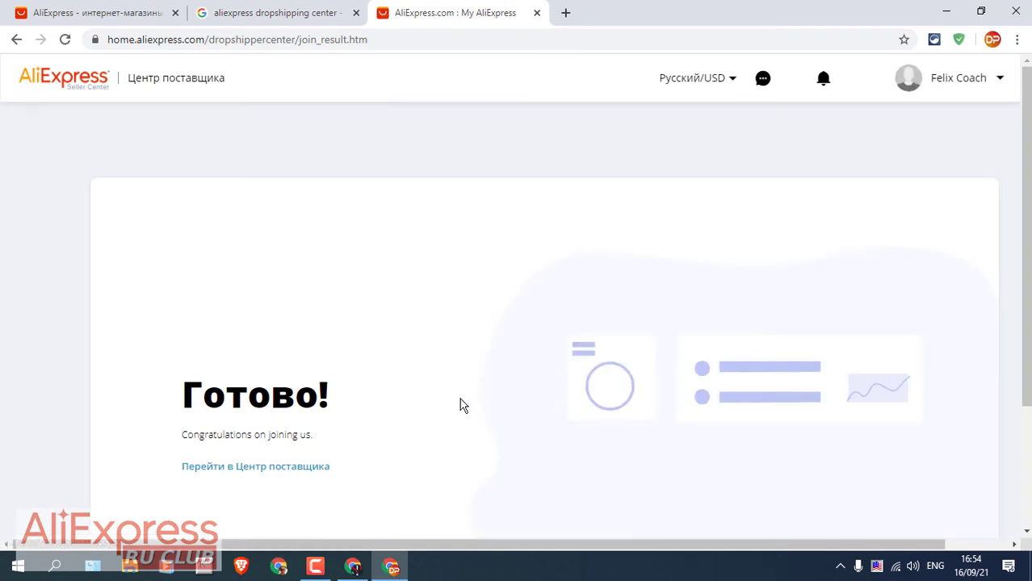
- Set the site language to English and currency to EUR (Euro), then enter the Dropshipper Center
scroll(462, 403, "down", 2)
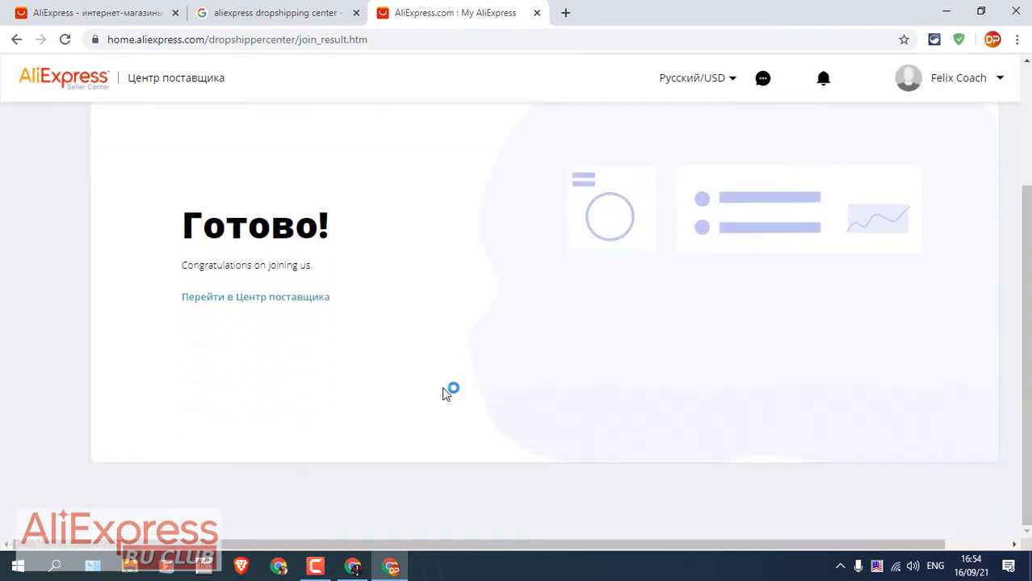
scroll(452, 393, "up", 2)
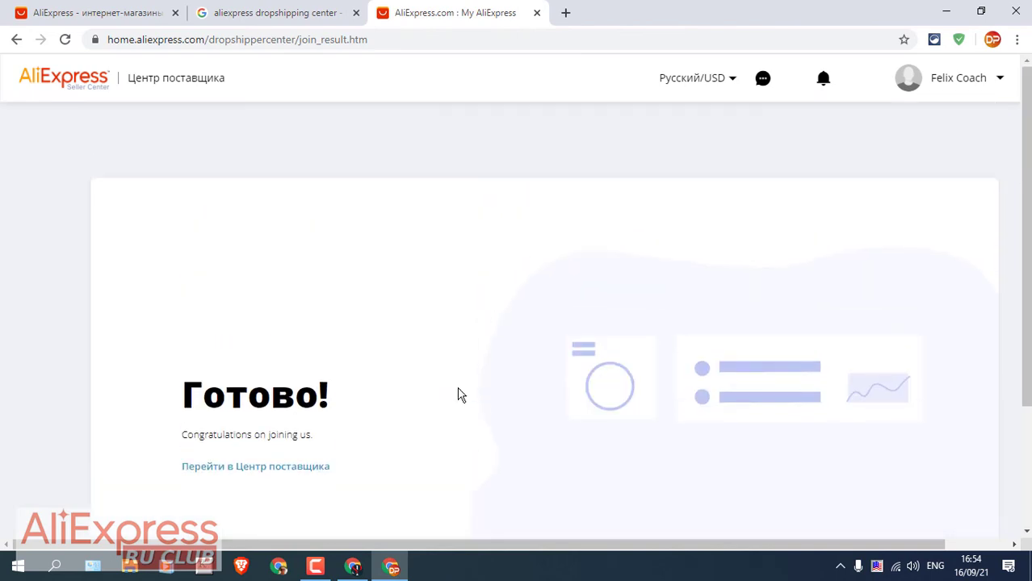
scroll(457, 395, "down", 2)
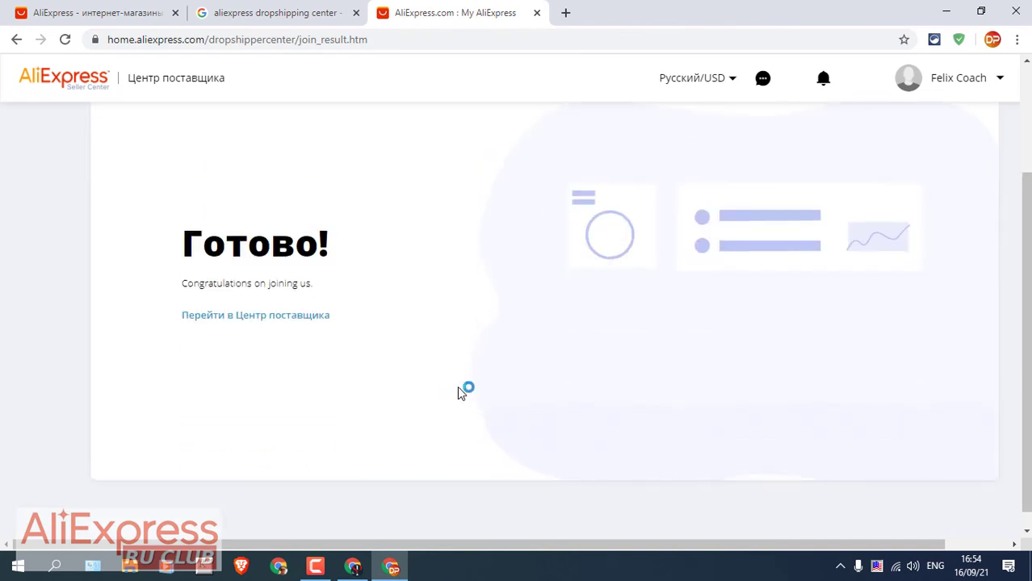
left_click(727, 83)
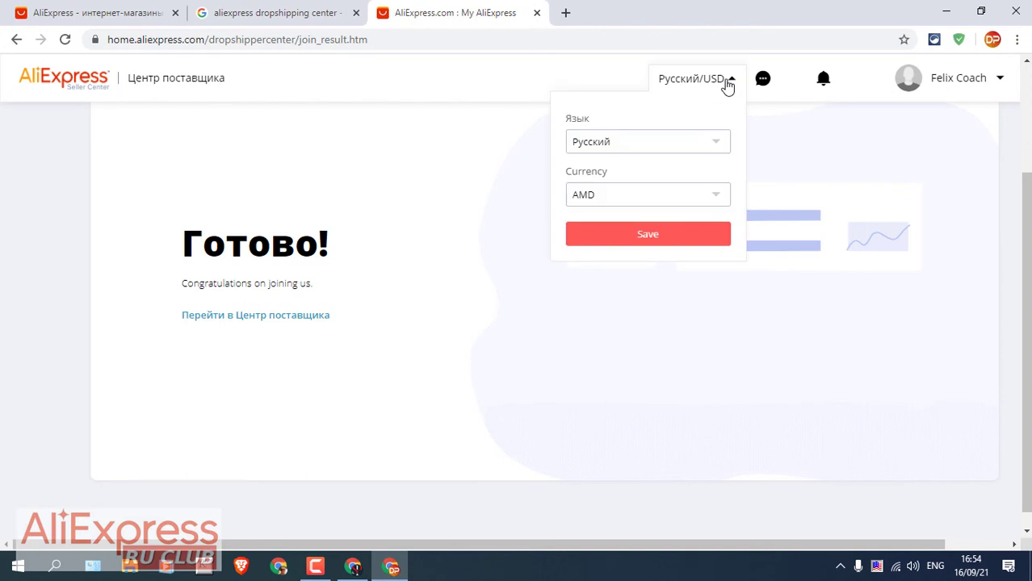
left_click(686, 143)
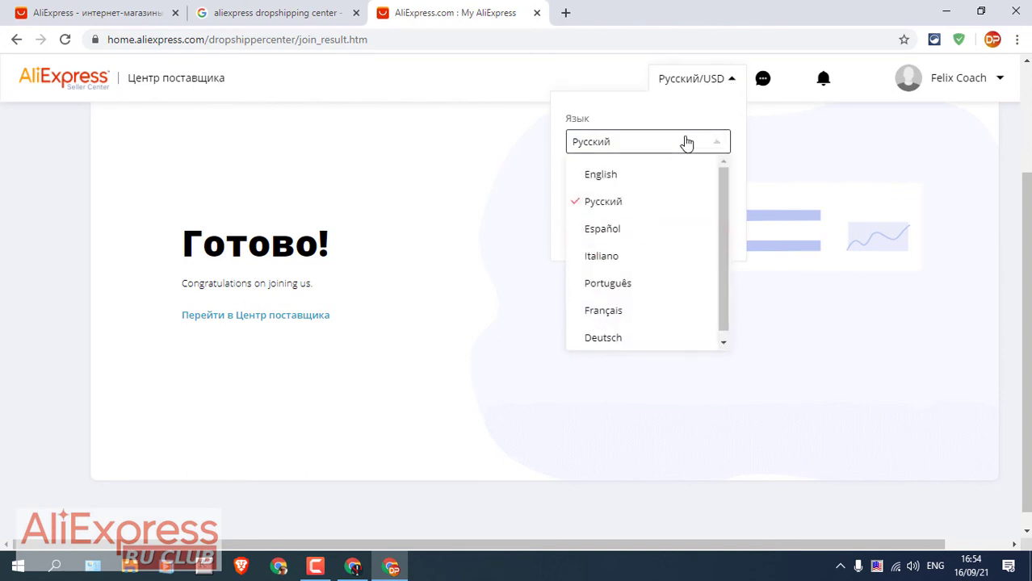
left_click(607, 179)
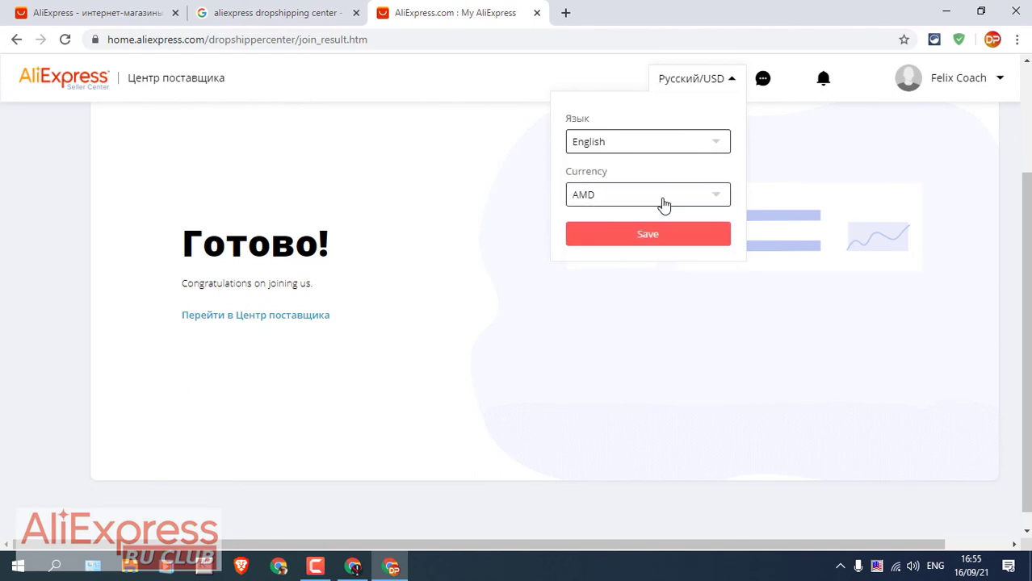
left_click(662, 202)
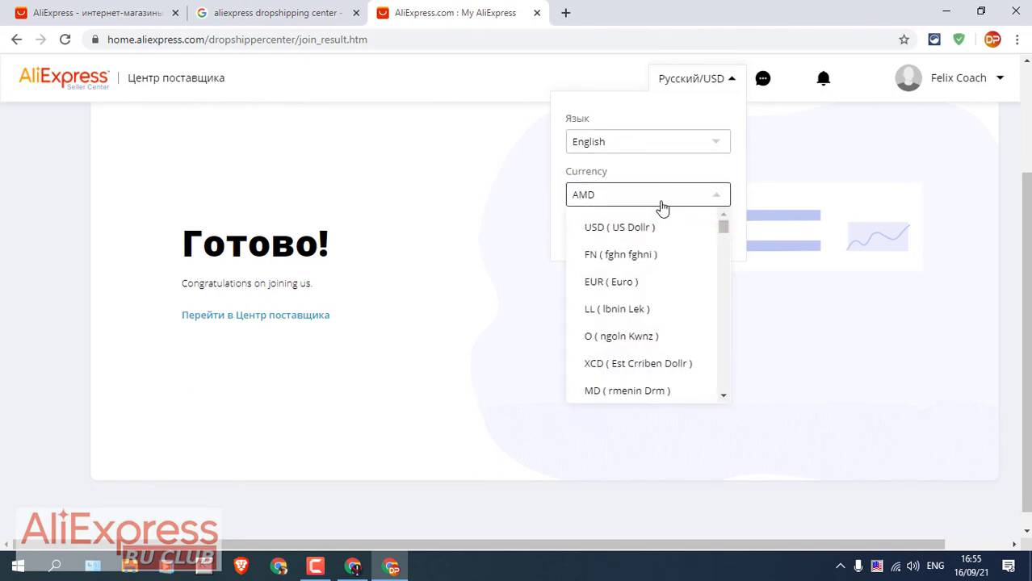
left_click(605, 290)
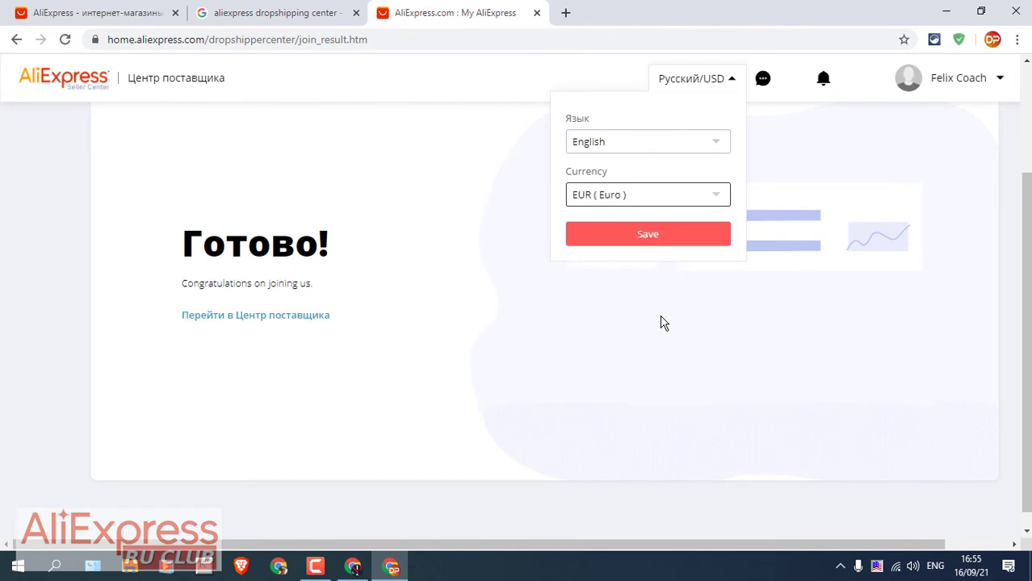
left_click(642, 235)
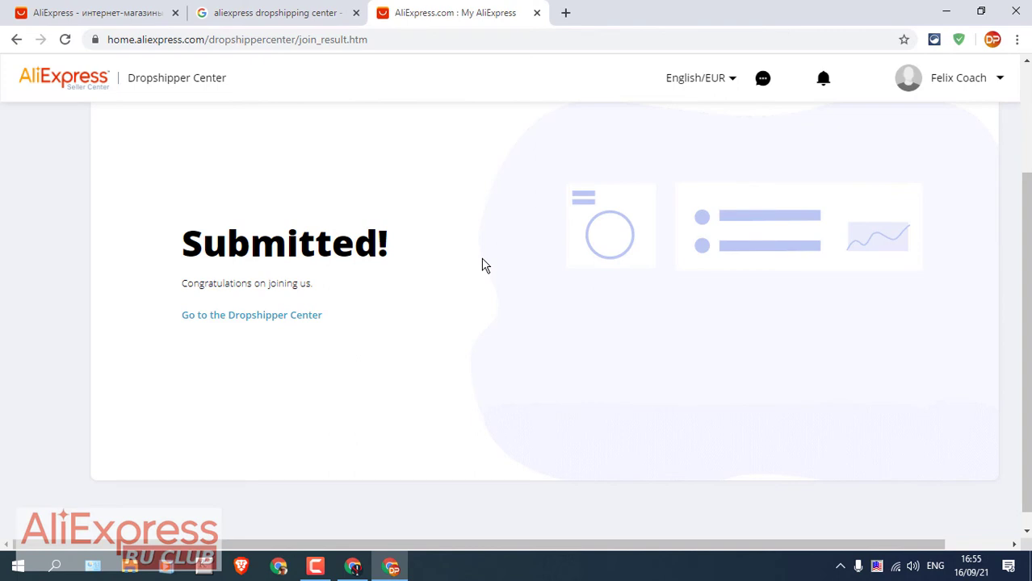
left_click(257, 321)
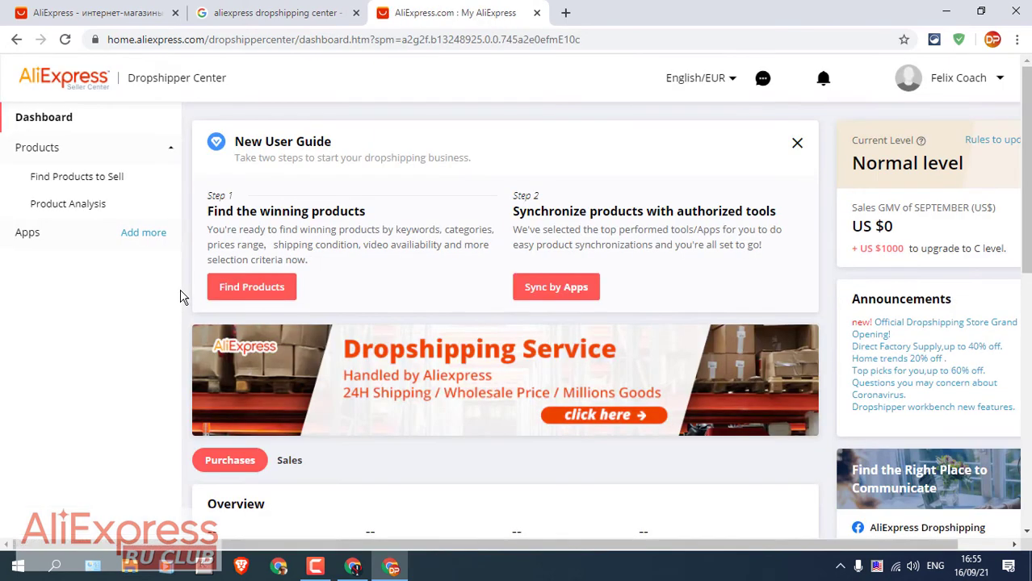
scroll(196, 262, "down", 4)
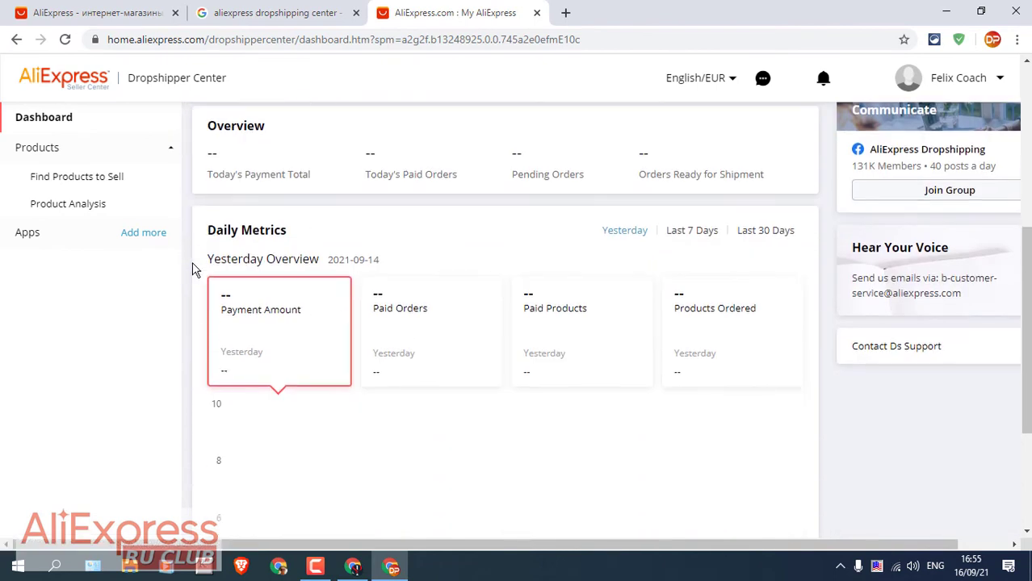
scroll(192, 262, "up", 5)
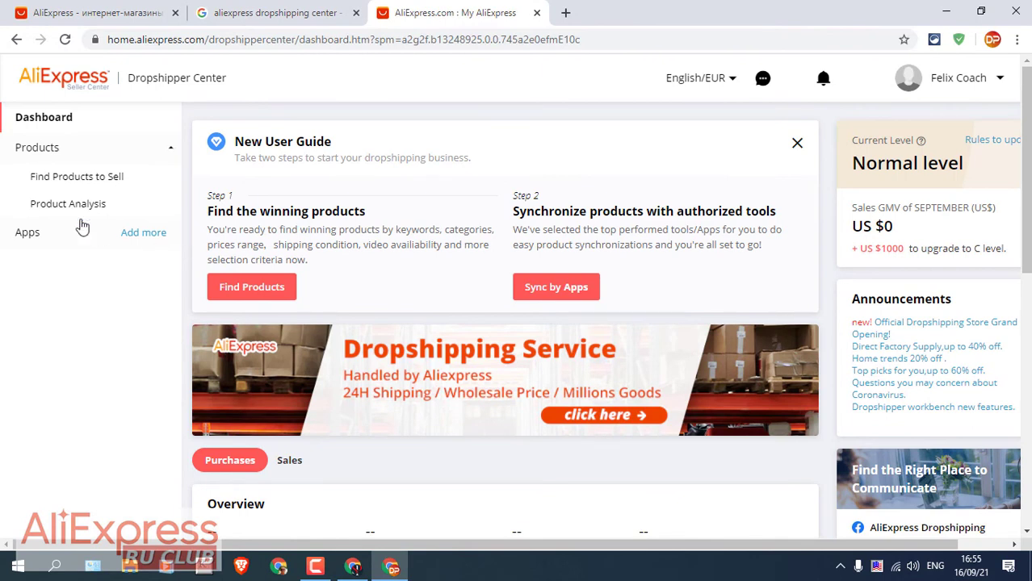
- Open Products > Find Products to Sell and scroll through the Hot Selling product table
left_click(60, 181)
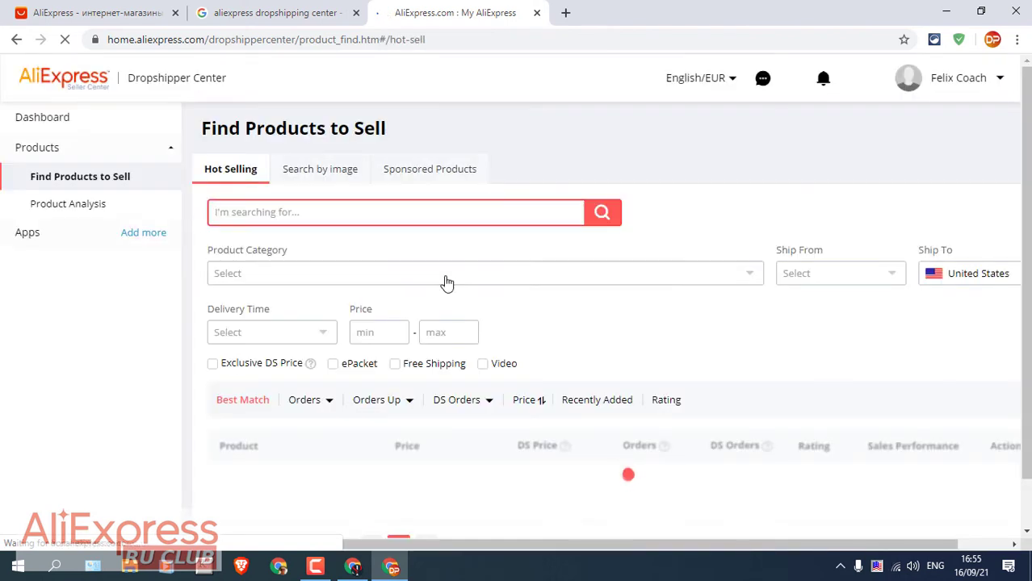
scroll(446, 282, "down", 4)
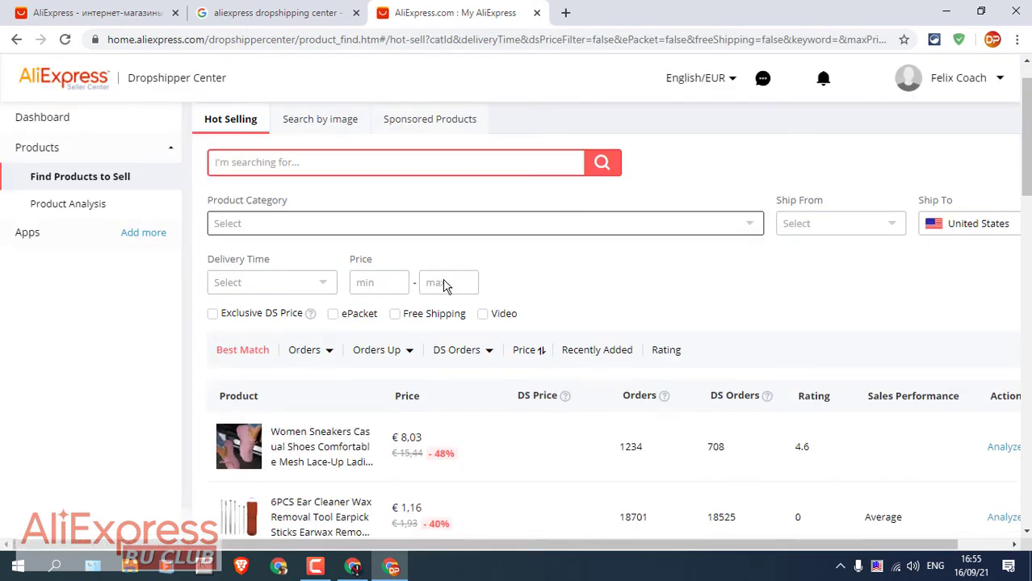
scroll(452, 283, "down", 10)
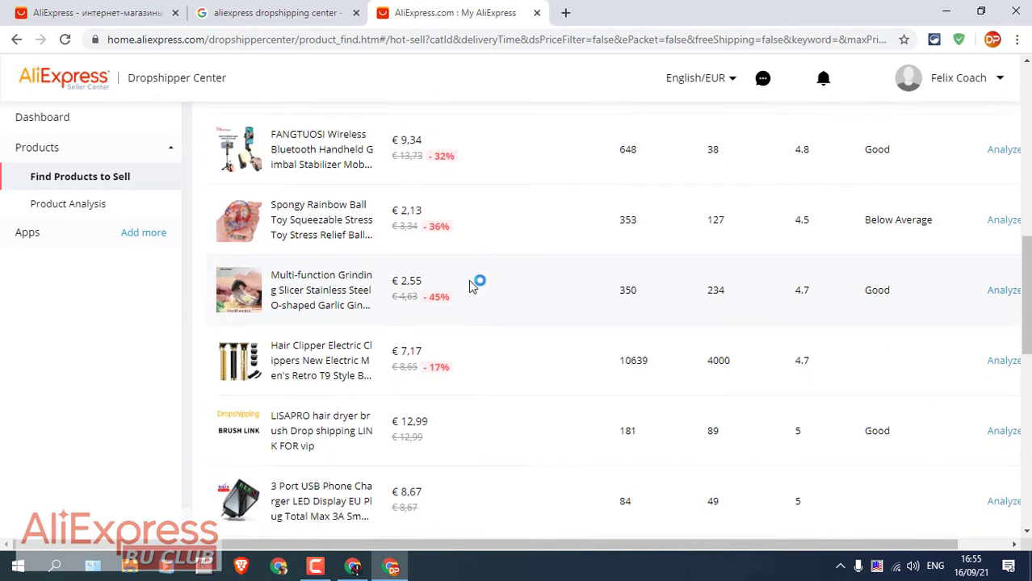
scroll(482, 293, "down", 2)
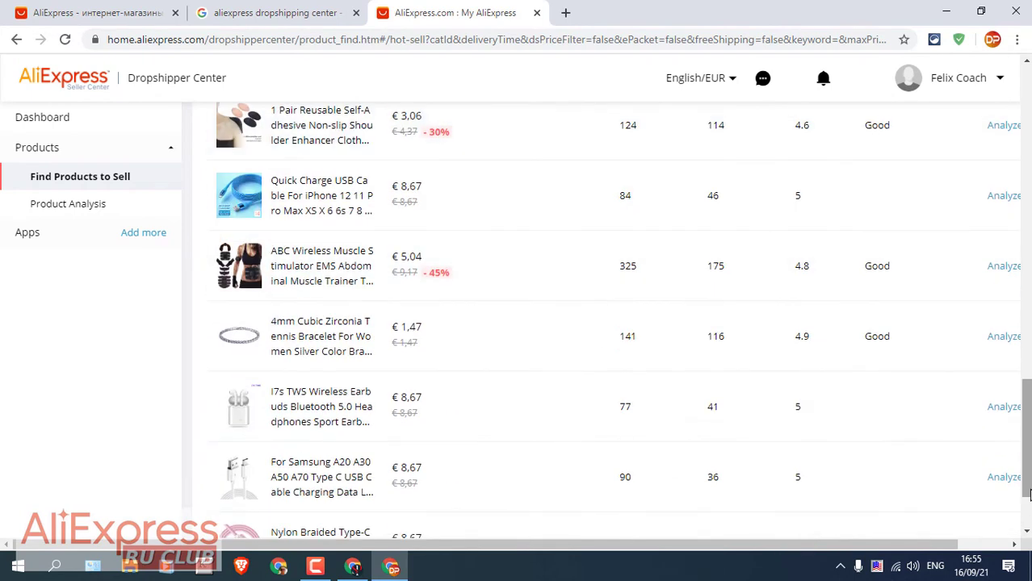
left_click_drag(1026, 436, 1027, 144)
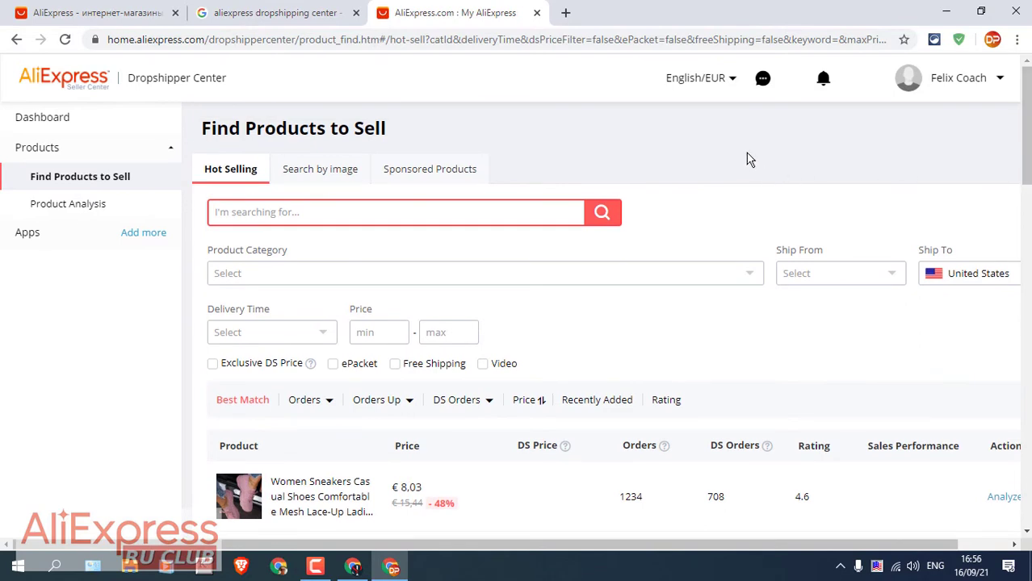
- Save the Find Products to Sell page as bookmark 'DROPSHIP' on the bookmarks bar, then add a new tab
left_click(904, 40)
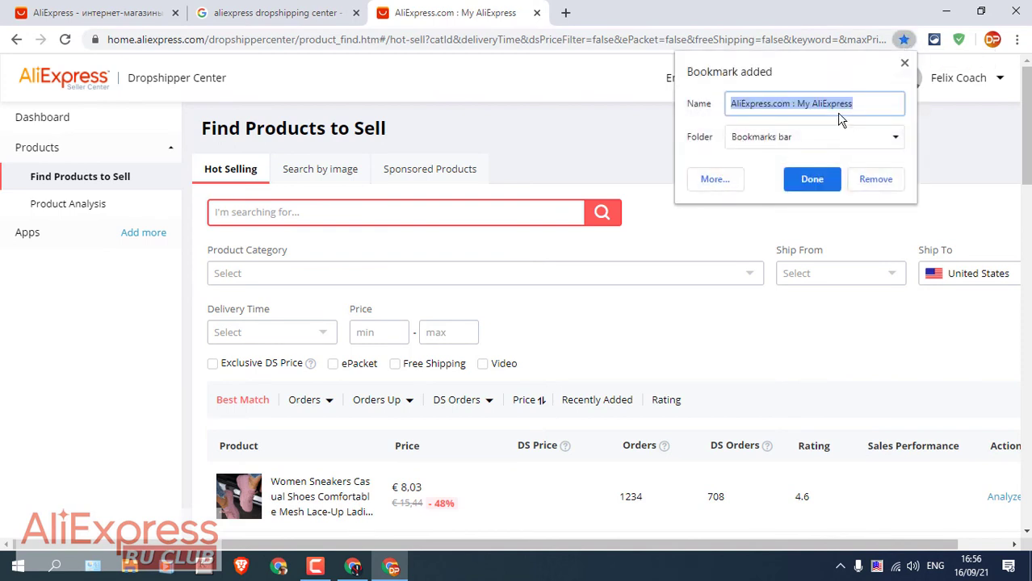
type("D")
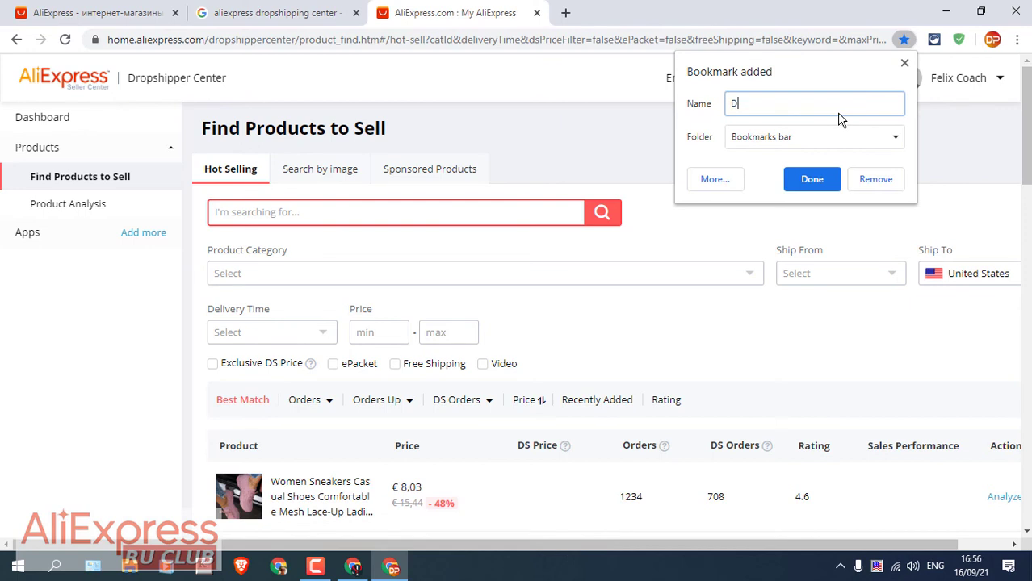
type("ROPSHIP")
left_click(804, 180)
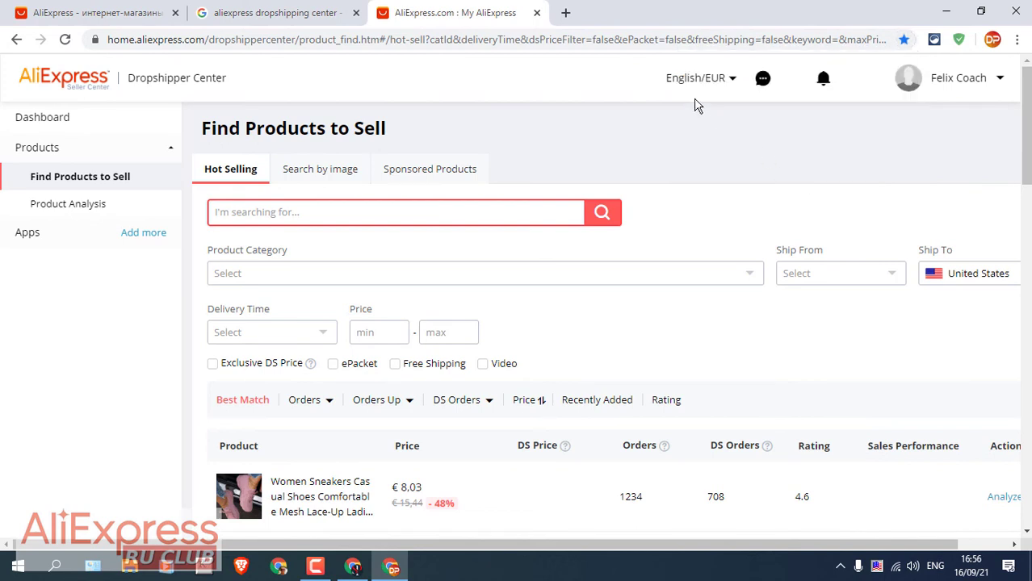
left_click(566, 12)
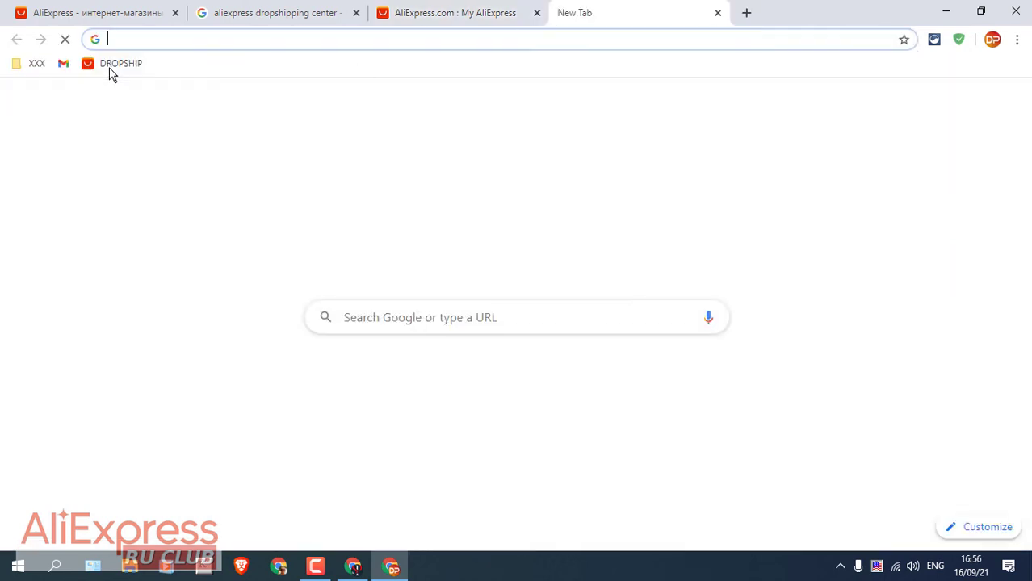
- Close the 'aliexpress dropshipping center' search tab and return to the first AliExpress home page tab
left_click(63, 64)
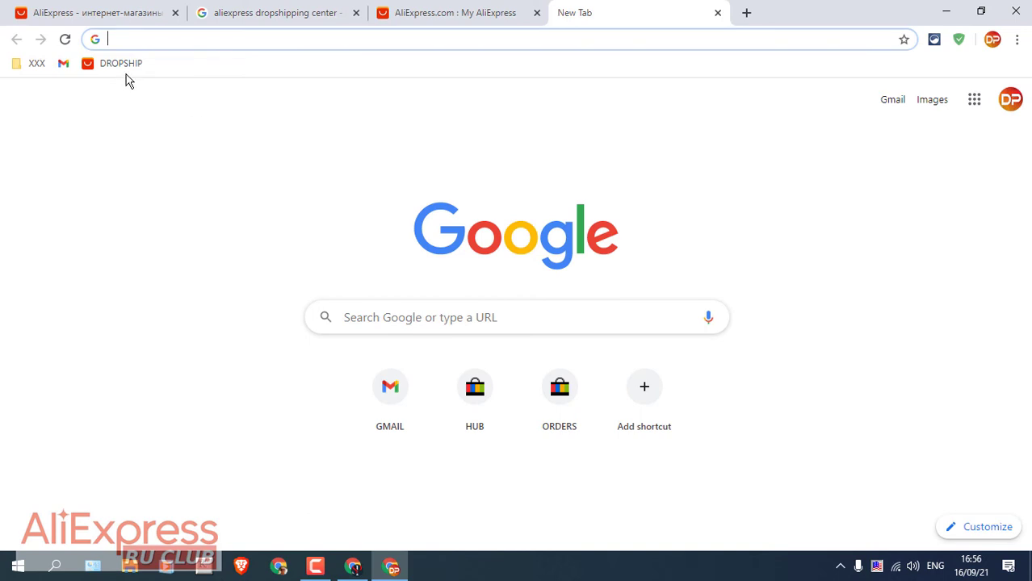
left_click(445, 8)
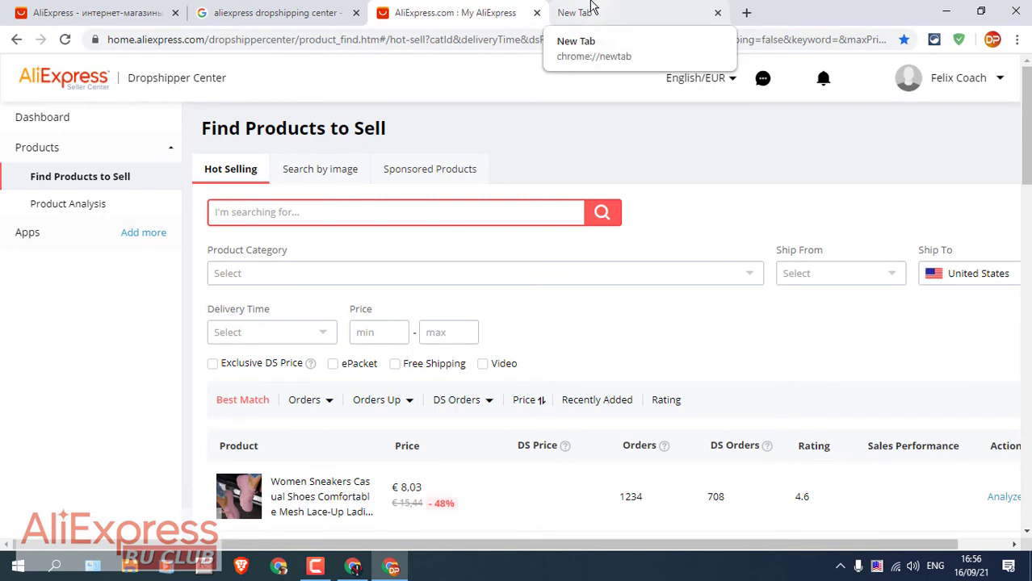
left_click(356, 13)
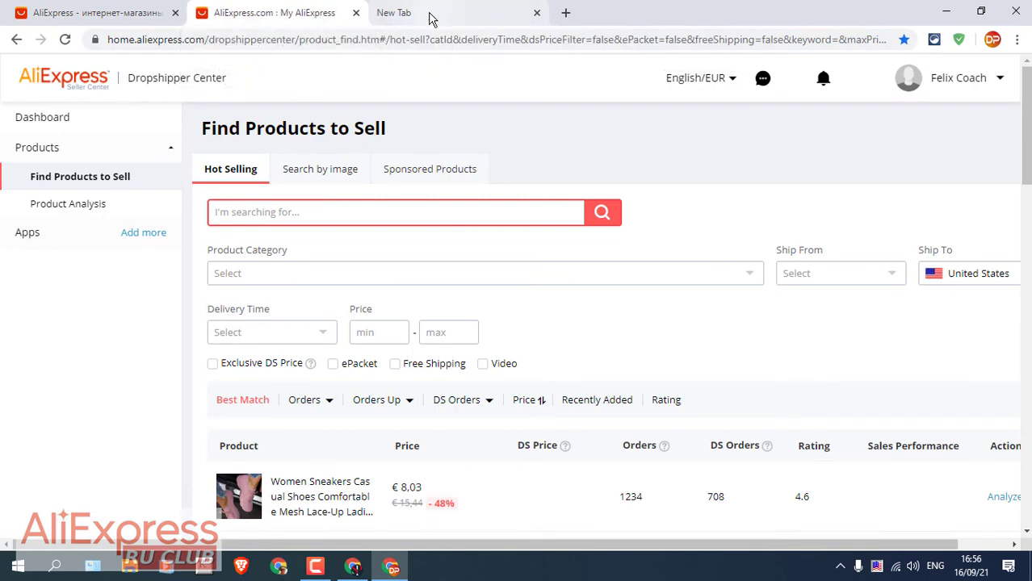
left_click(431, 15)
left_click(116, 10)
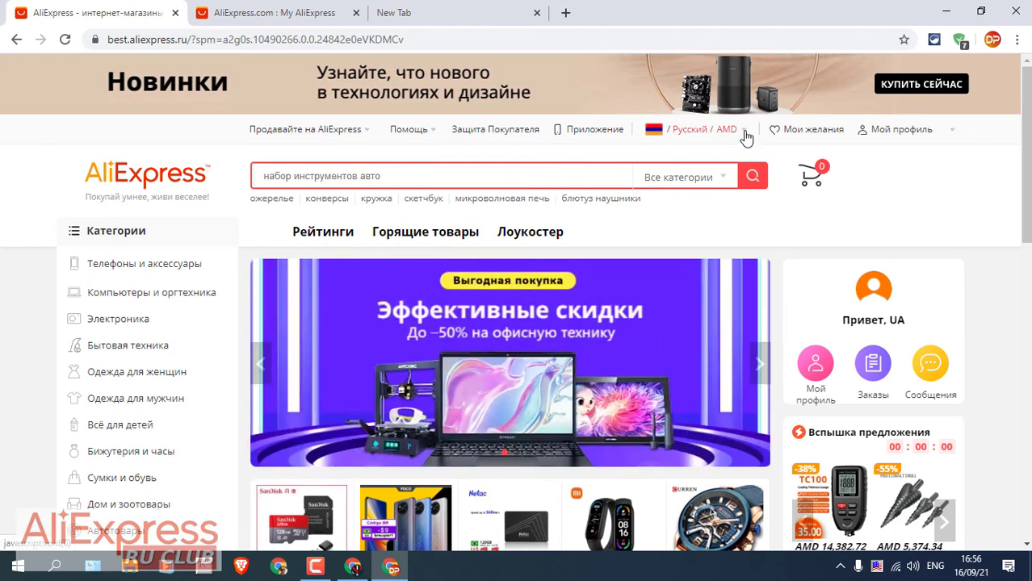
- Set the ship-to country to France with English as the site language, and save
left_click(709, 132)
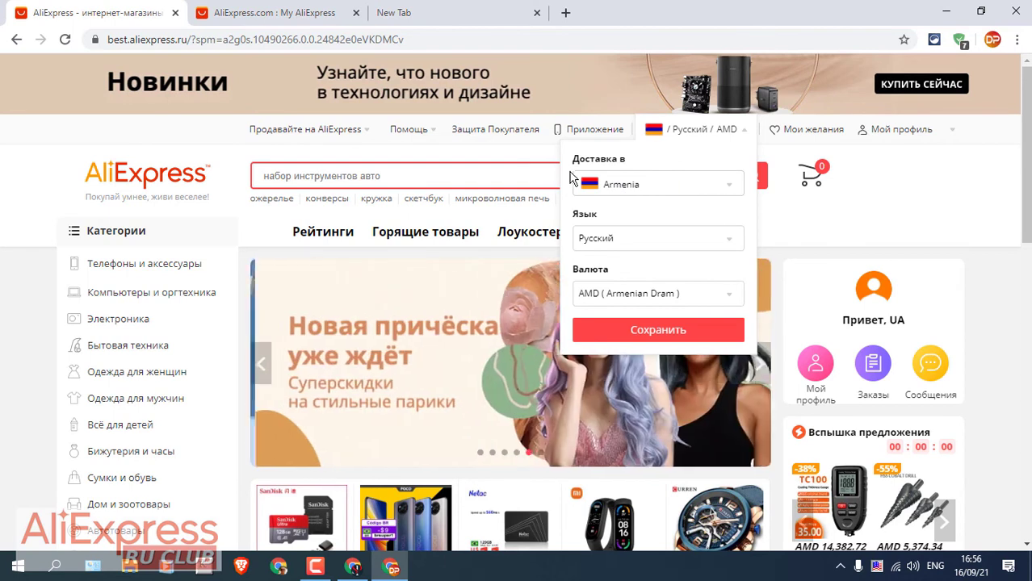
left_click(646, 189)
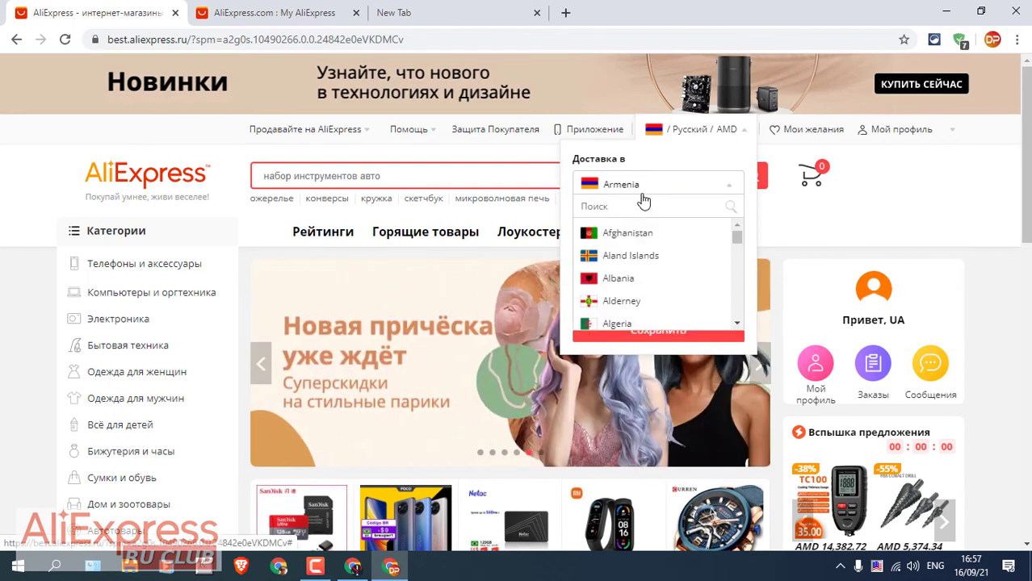
left_click(617, 209)
type("fr")
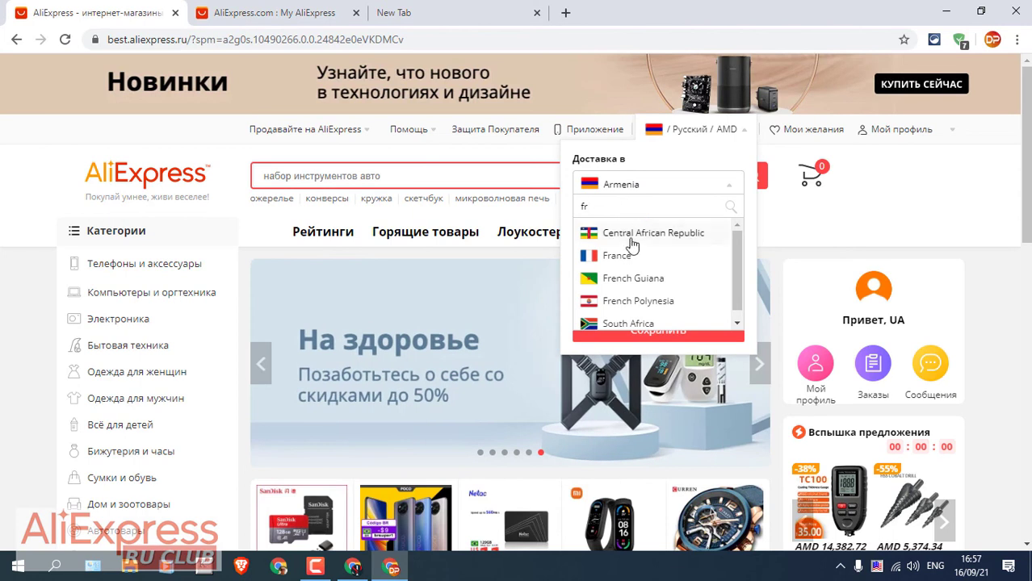
left_click(616, 257)
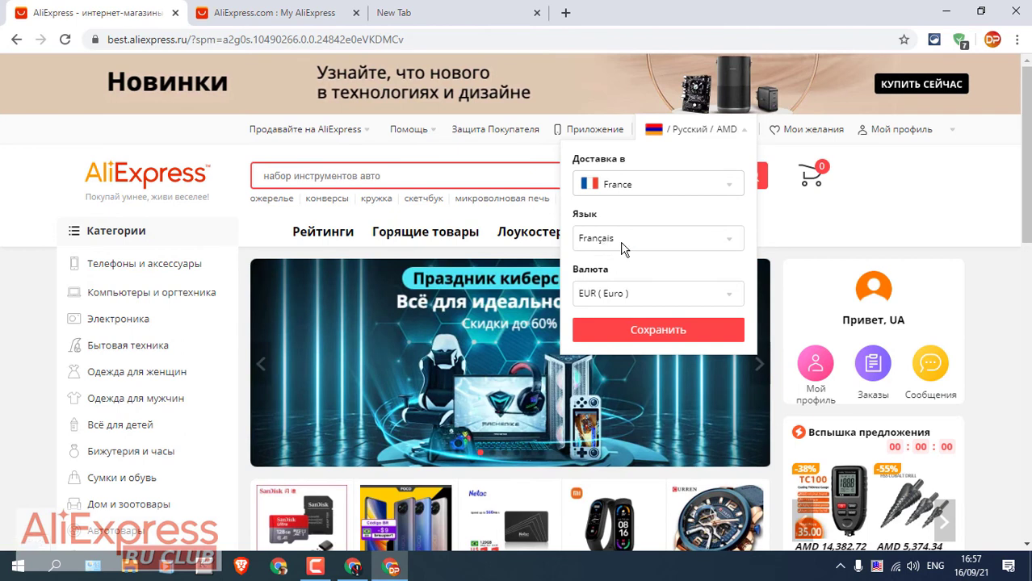
left_click(623, 247)
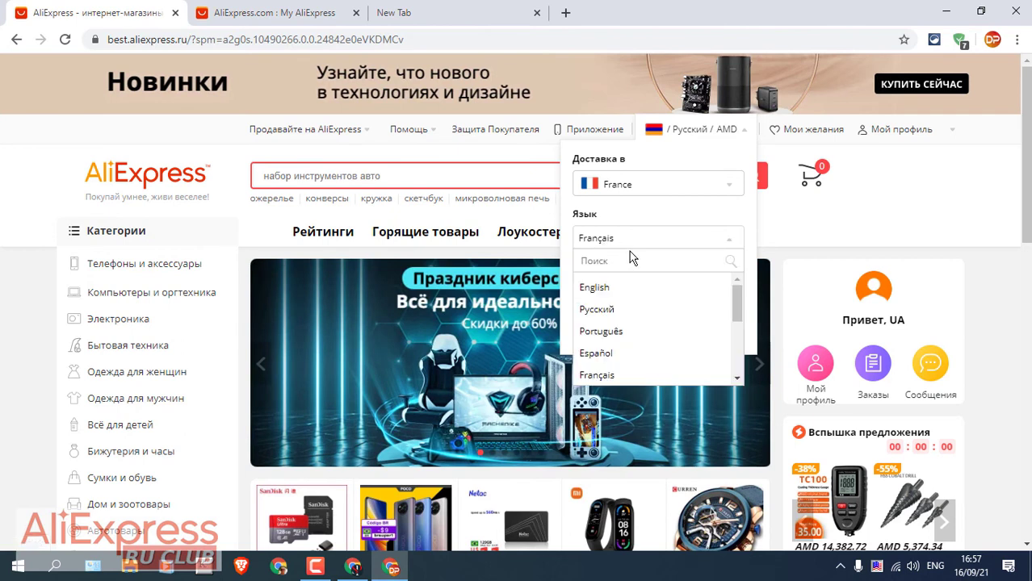
left_click(597, 289)
left_click(661, 333)
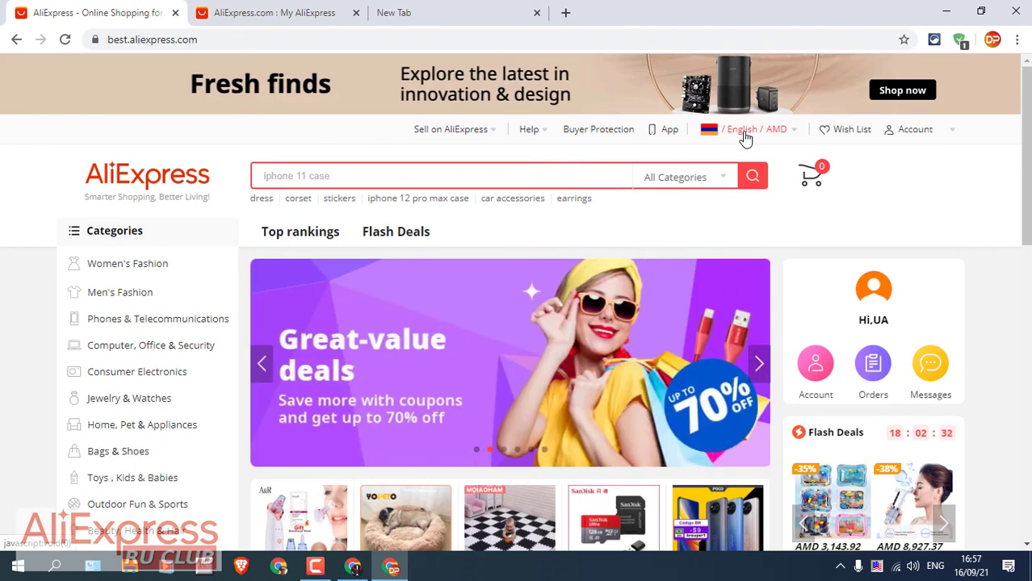
- Reselect France as the shipping destination and save, so the site reloads in French with euros
left_click(745, 139)
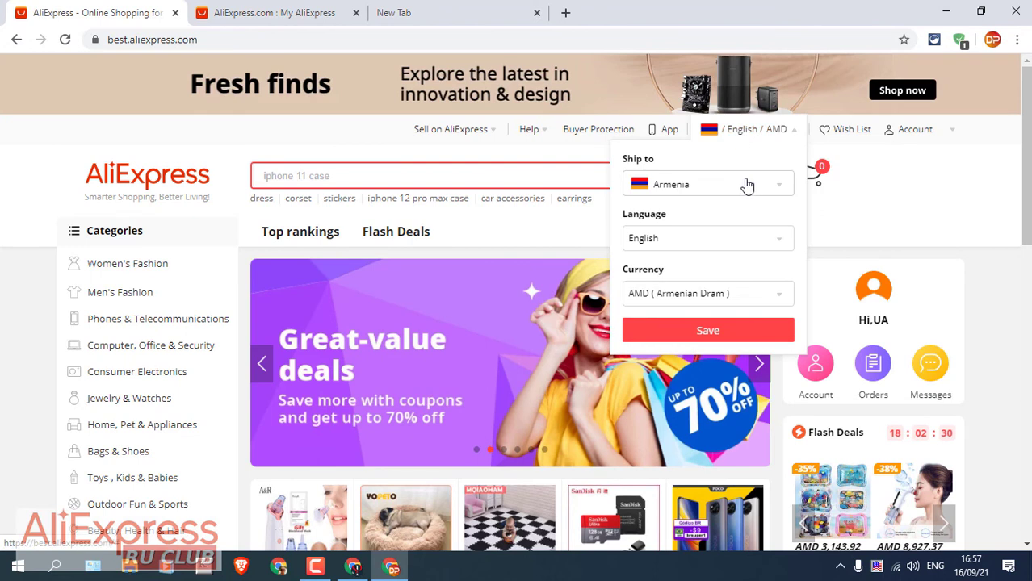
left_click(729, 194)
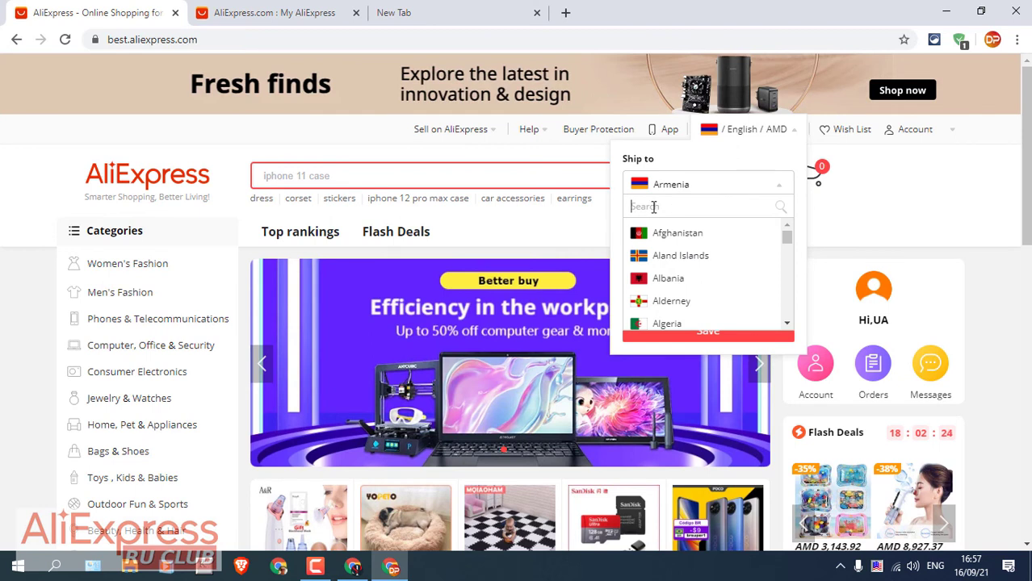
type("fr")
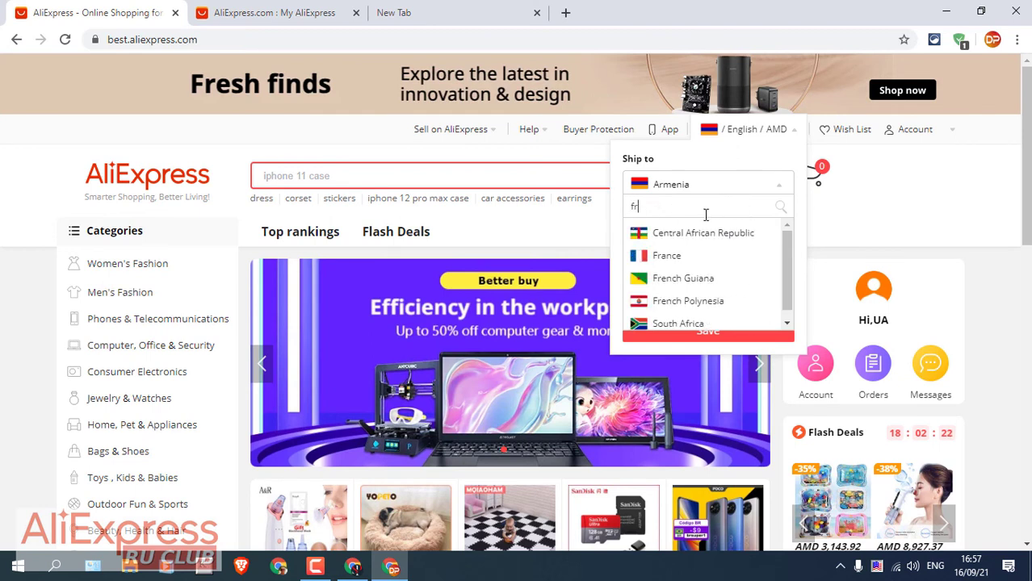
left_click(667, 255)
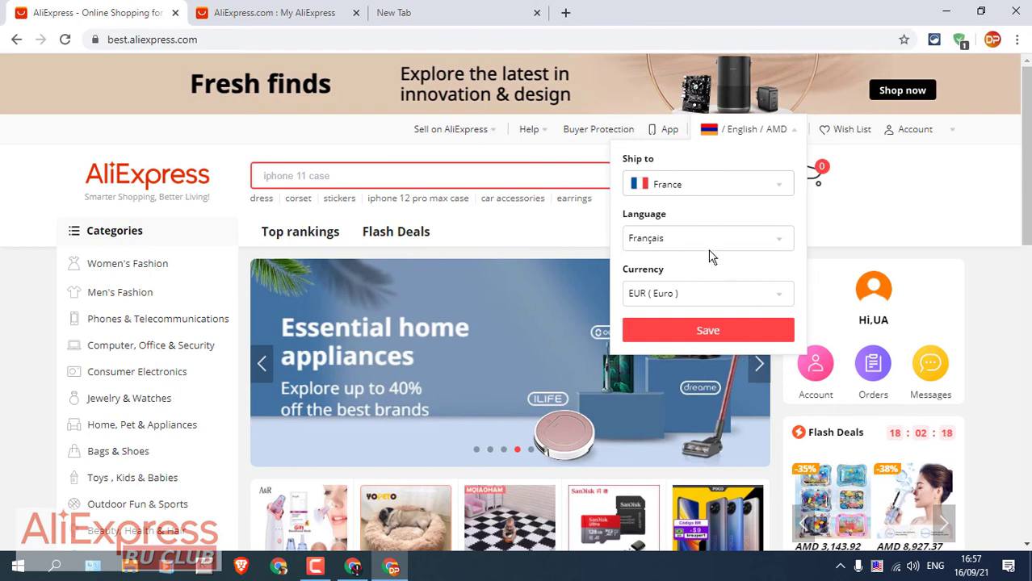
left_click(708, 331)
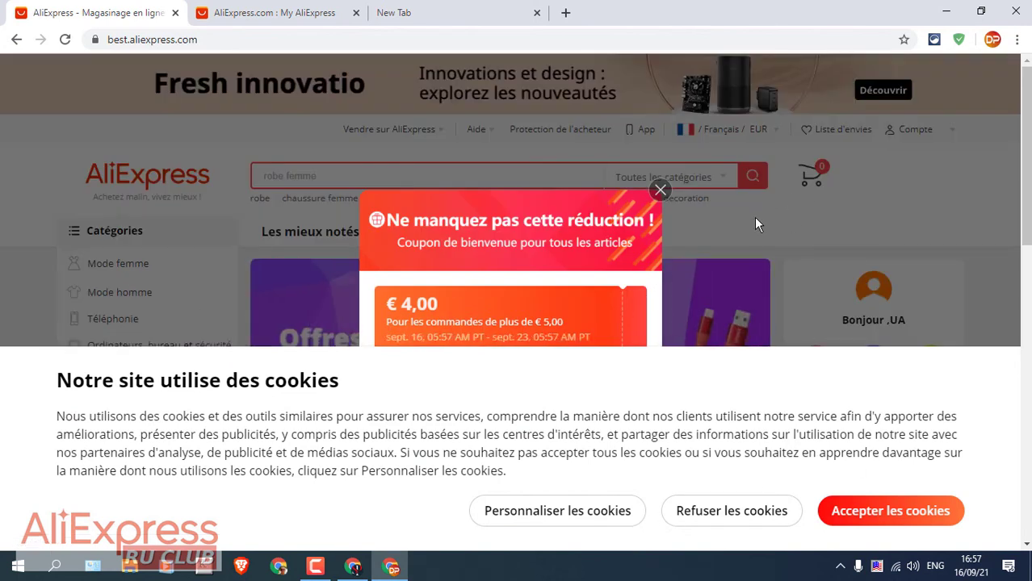
- Accept cookies, dismiss the €4,00 coupon, and switch the site language to English, keeping EUR
left_click(879, 515)
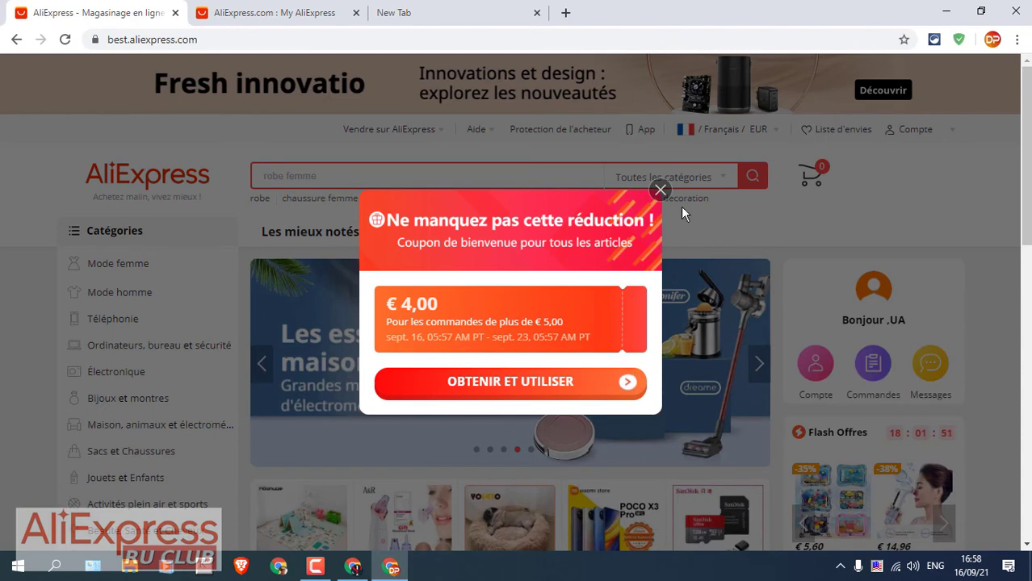
left_click(661, 190)
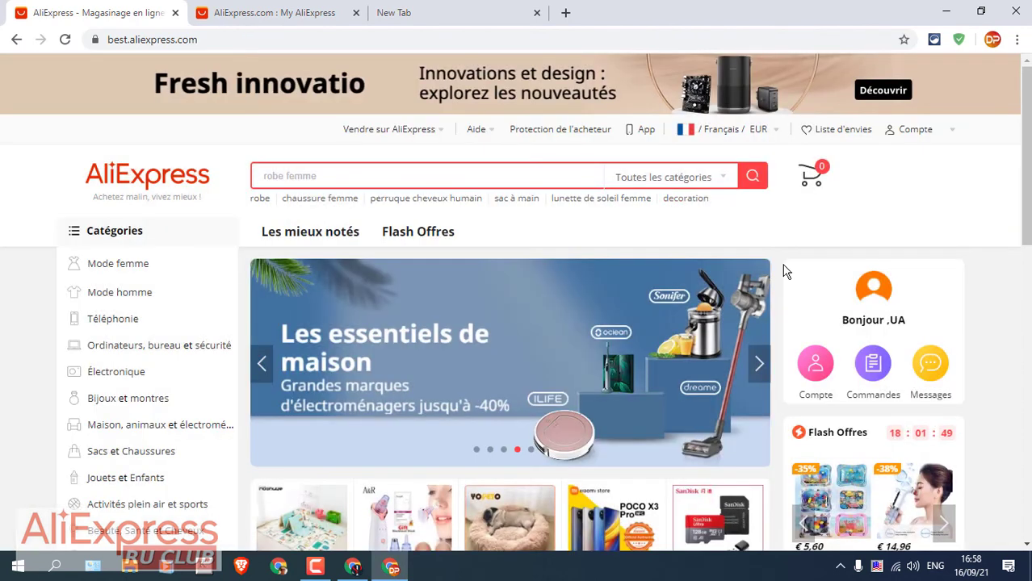
mouse_move(911, 129)
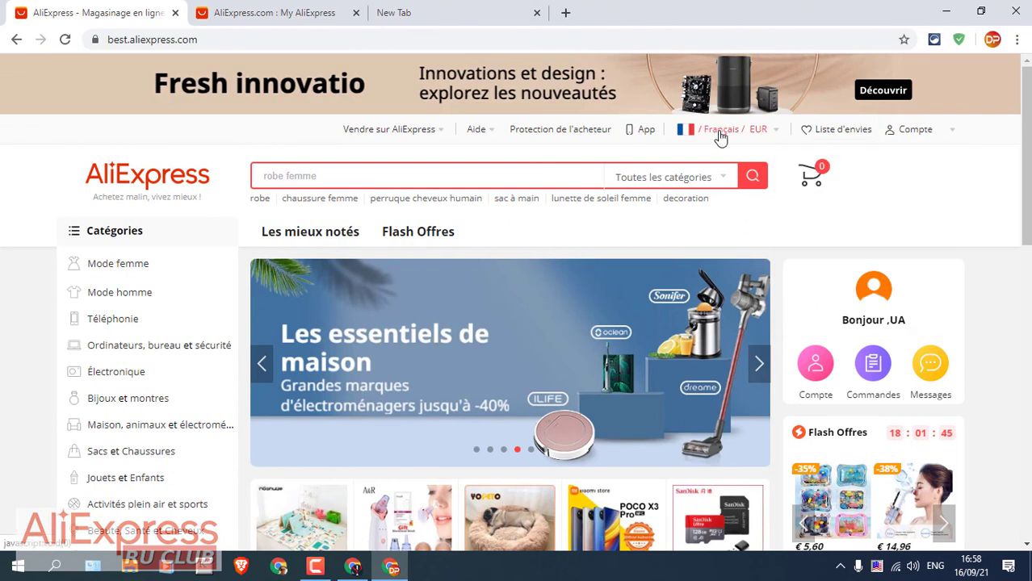
mouse_move(726, 137)
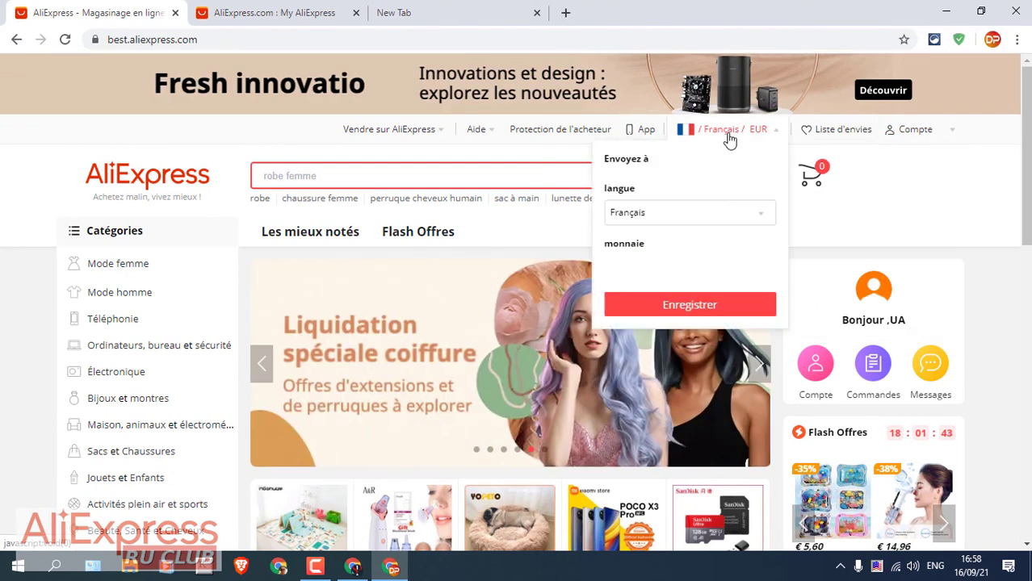
left_click(701, 251)
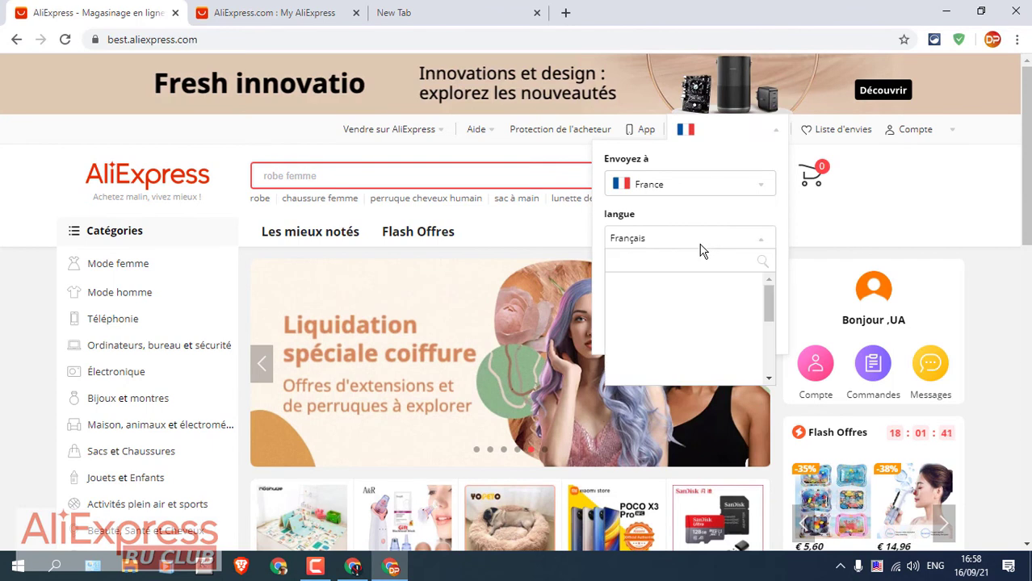
left_click(651, 292)
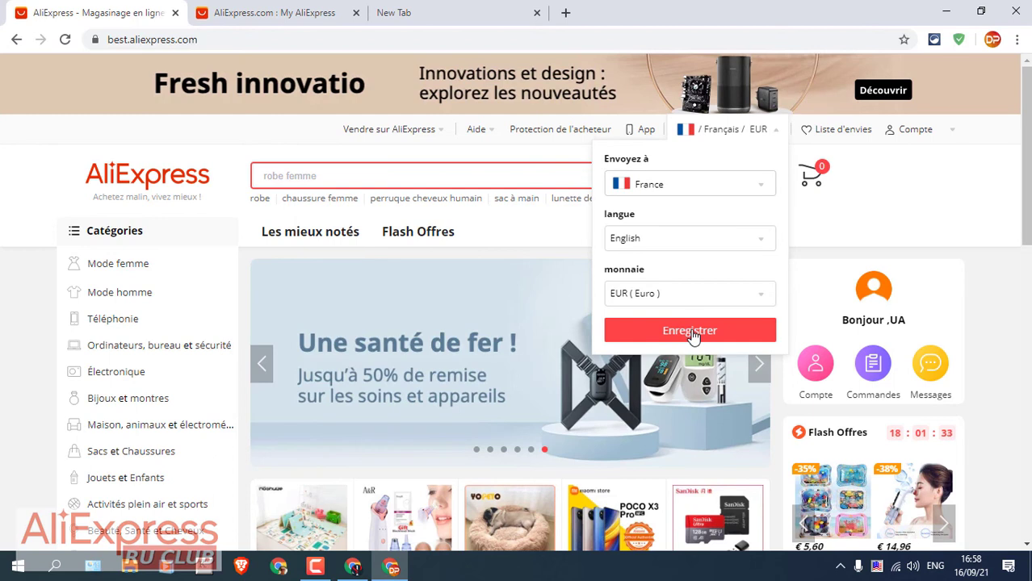
left_click(692, 332)
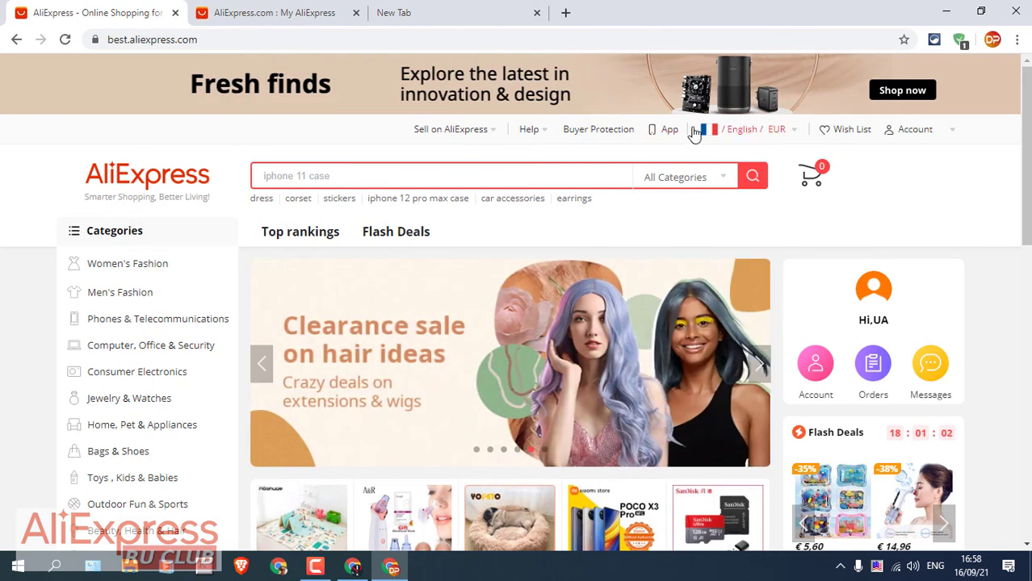
- Bookmark the AliExpress home page as 'BUYER' on the bookmarks bar, then go to the new tab
left_click(905, 39)
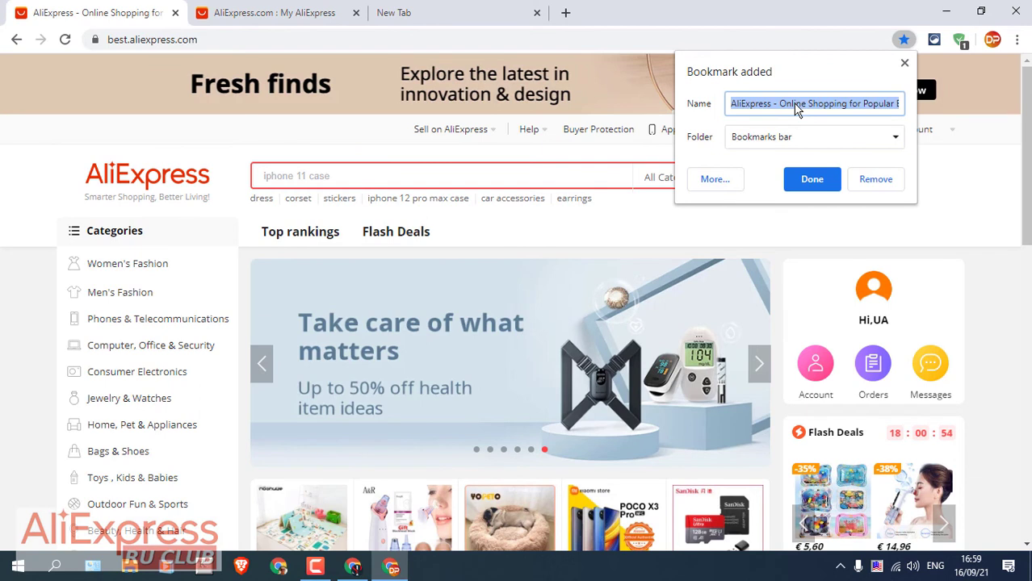
type("BUYER")
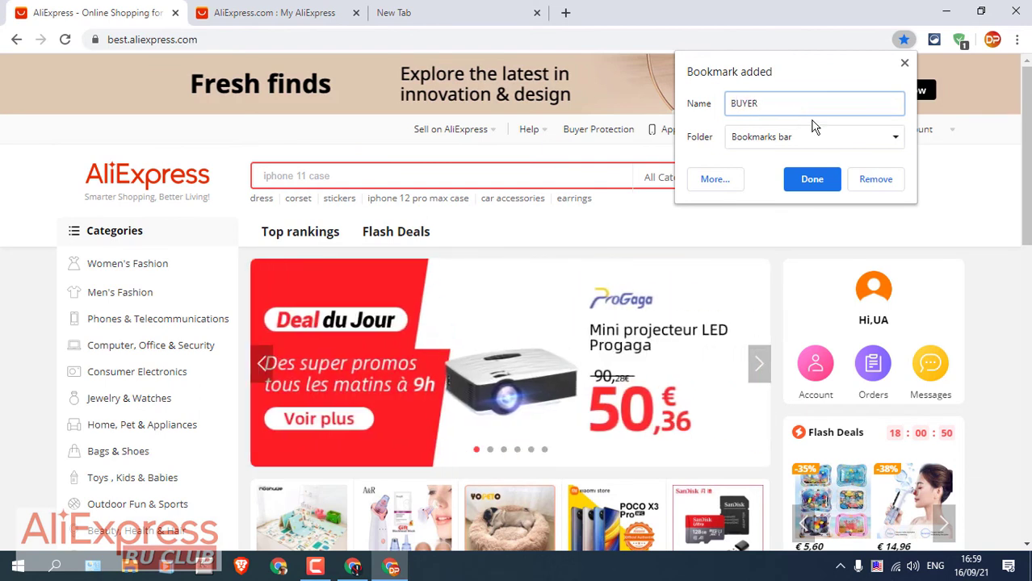
left_click(812, 179)
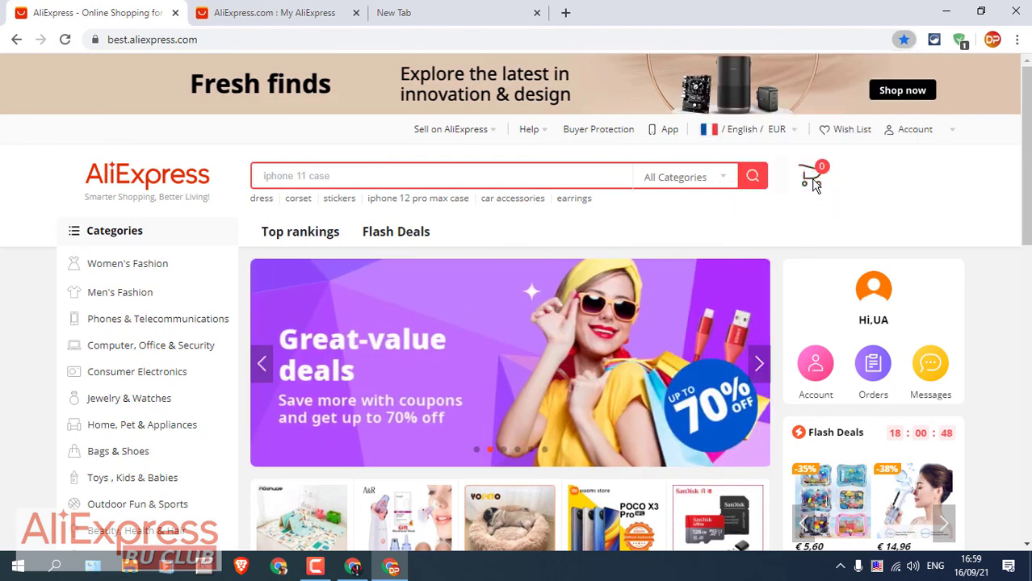
left_click(474, 8)
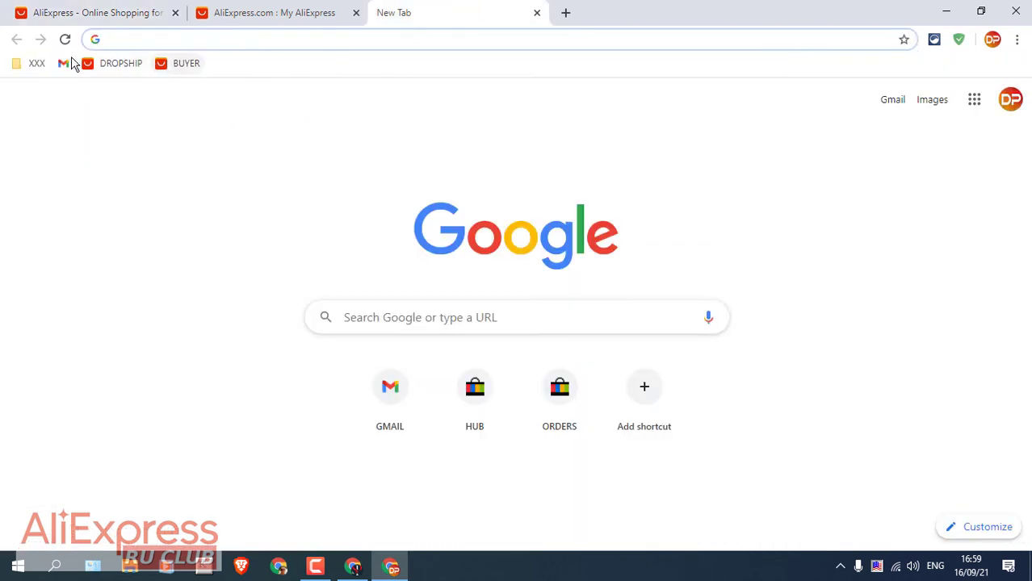
- Move the DROPSHIP bookmark after BUYER on the bookmarks bar and check the open tabs
left_click_drag(91, 68, 206, 69)
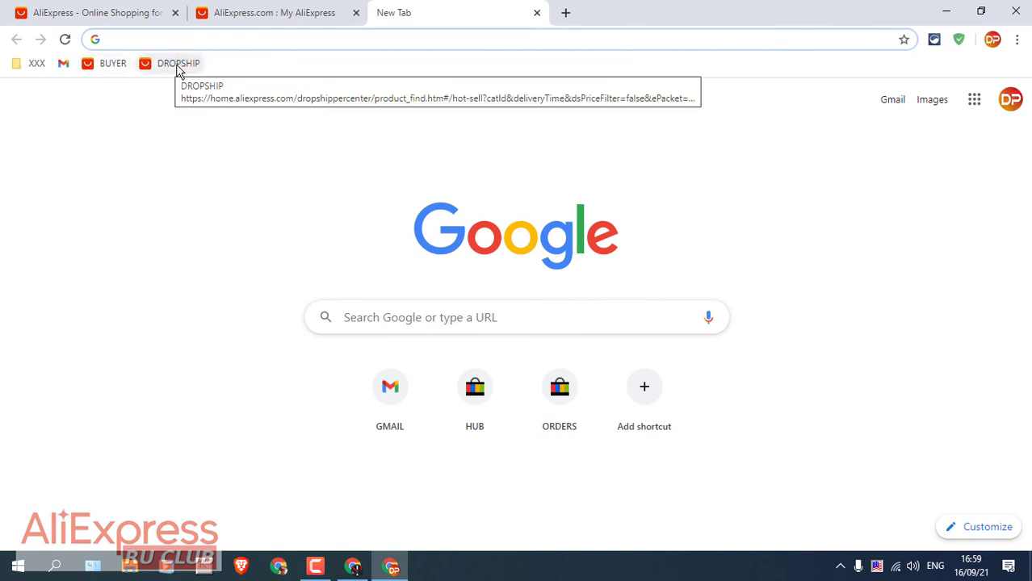
left_click(269, 9)
left_click(130, 12)
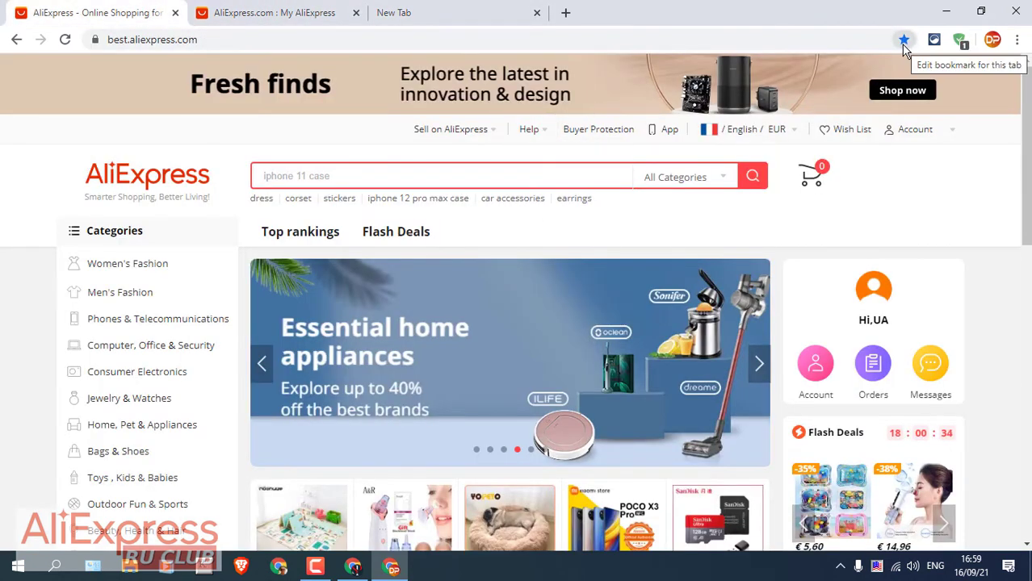
left_click(492, 12)
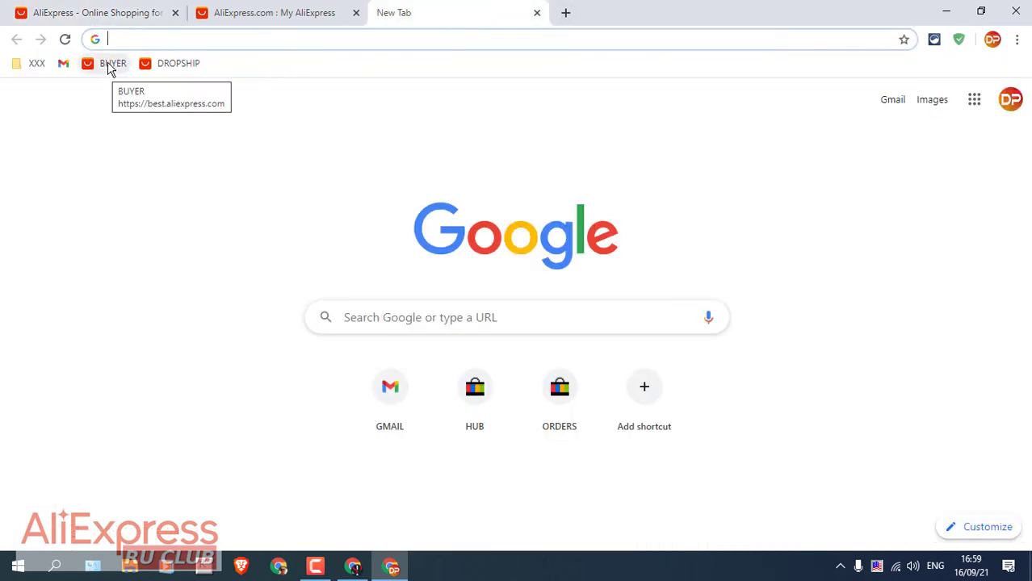
left_click(121, 12)
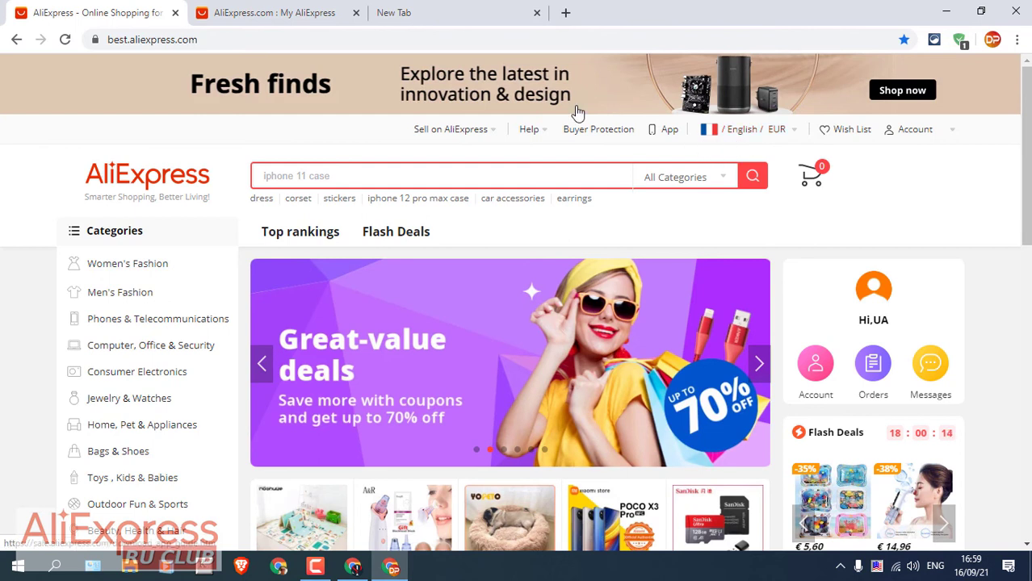
left_click(444, 11)
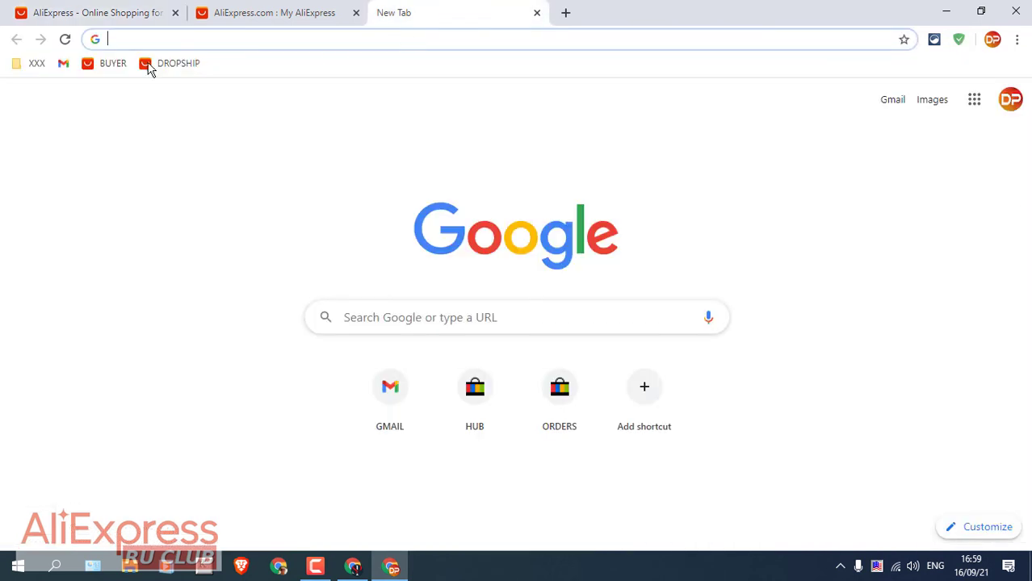
- Open the BUYER bookmark to confirm it loads the AliExpress buyer home page, then return to the new tab
left_click(107, 66)
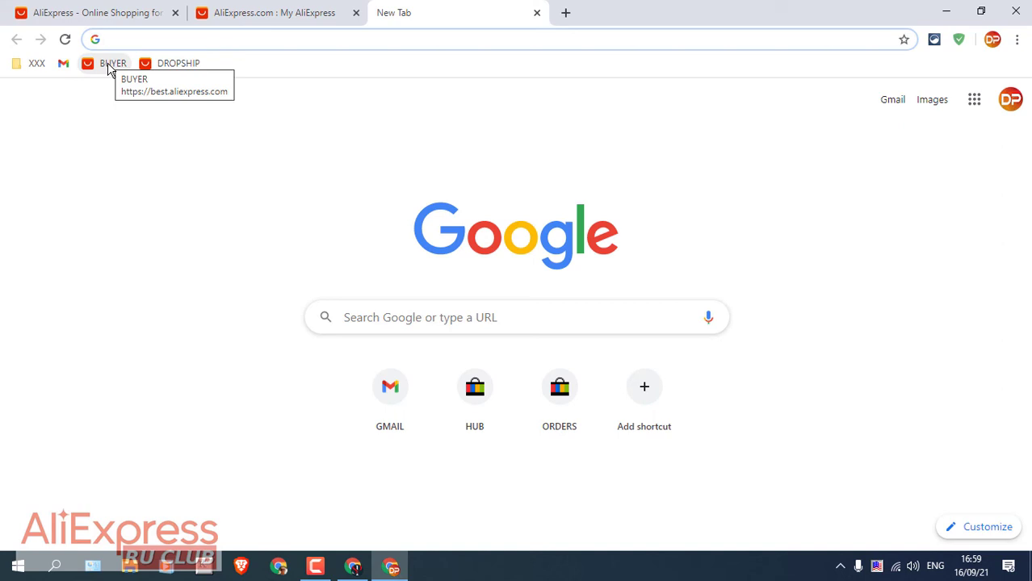
left_click(124, 9)
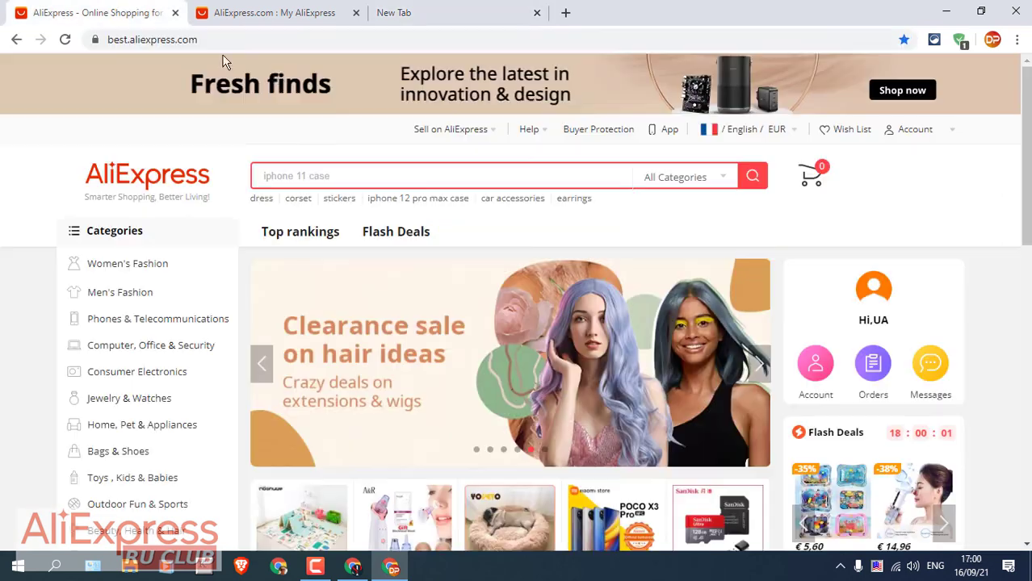
left_click(315, 16)
left_click(431, 16)
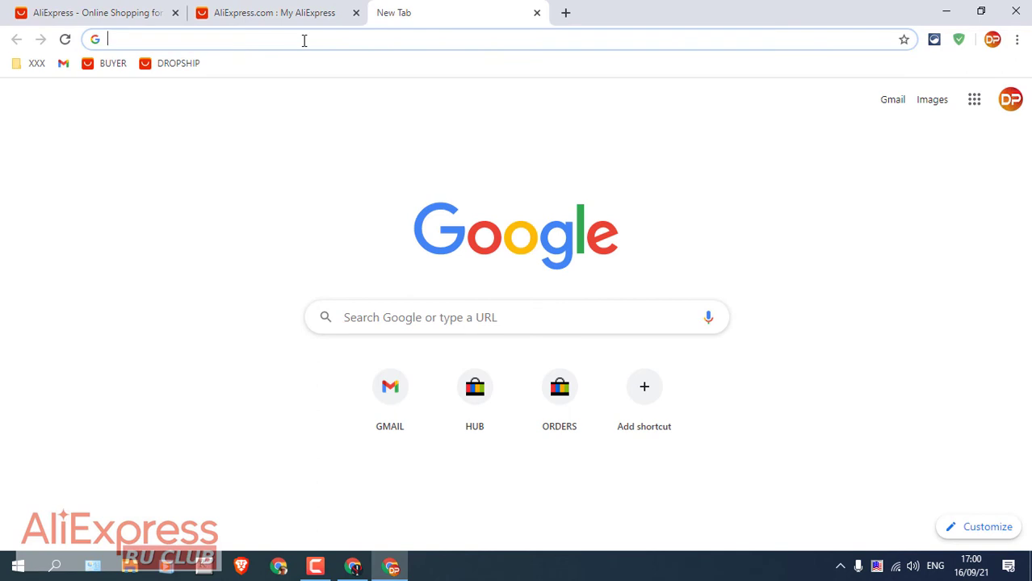
- Search Google for 'paros fitness center' from the new tab's address bar
left_click(233, 41)
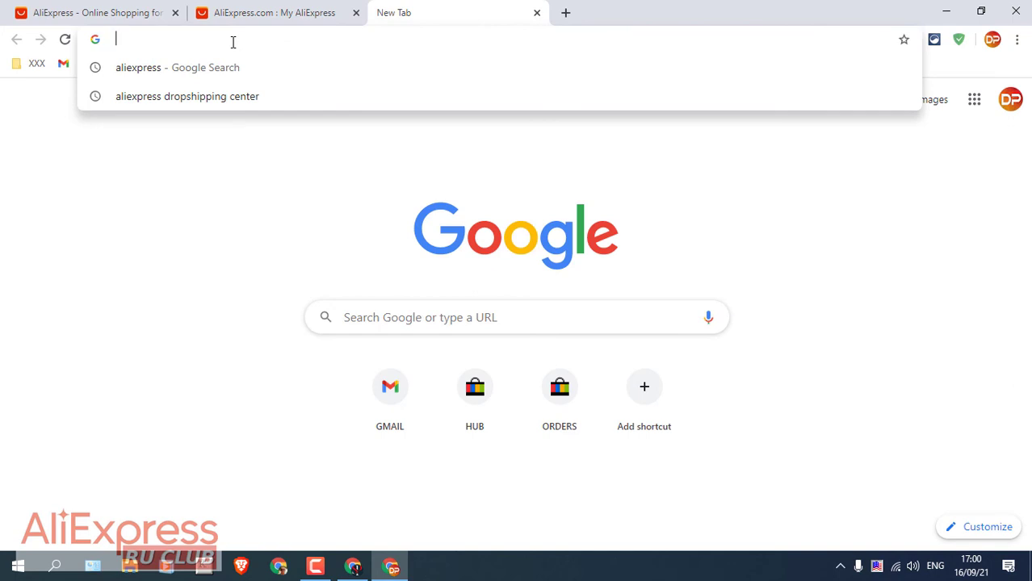
type("paros")
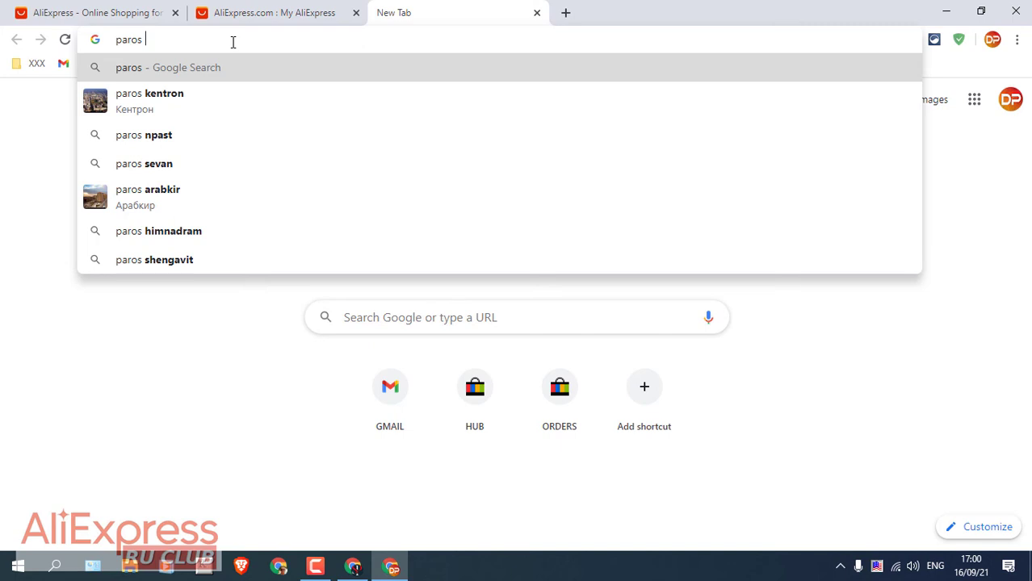
type("fit")
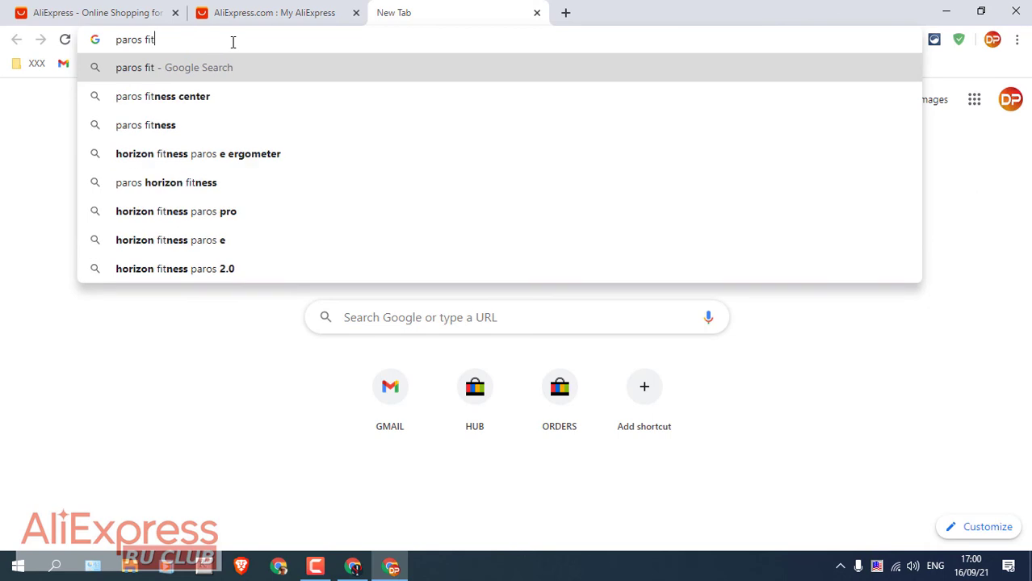
type("ness")
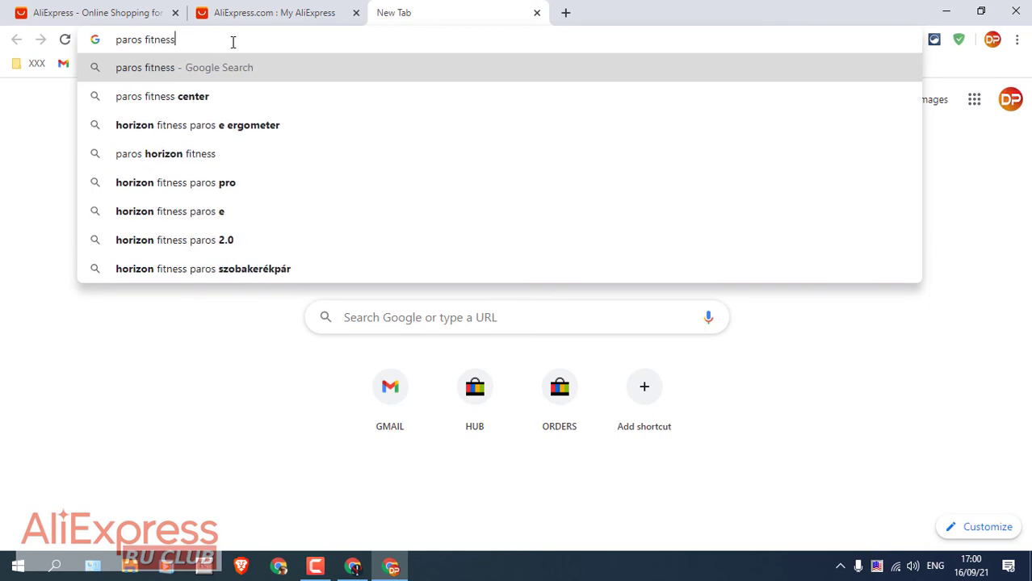
left_click(182, 97)
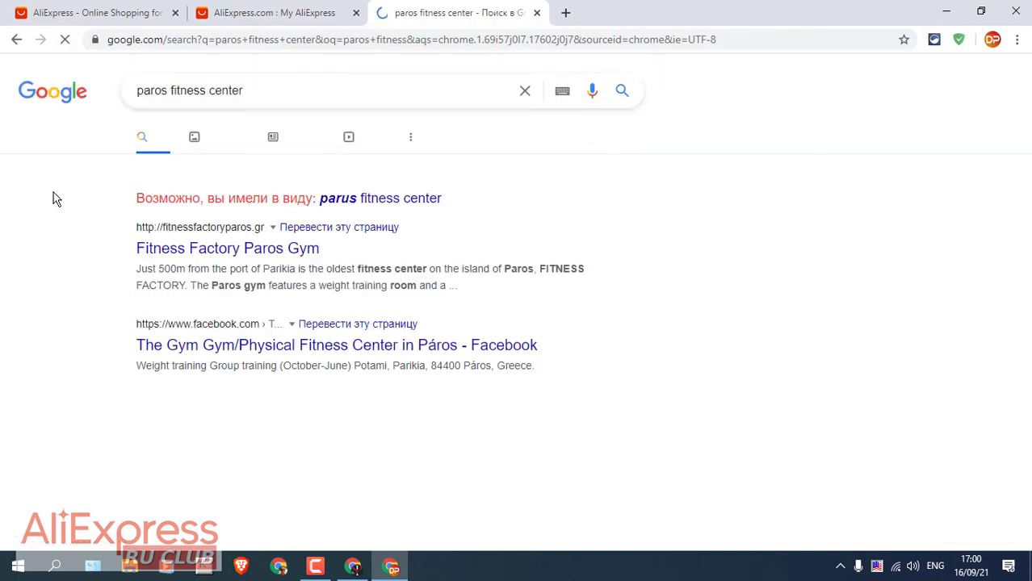
- Open the BodytecOne Paros listing in the local results map and view its details
scroll(52, 186, "down", 5)
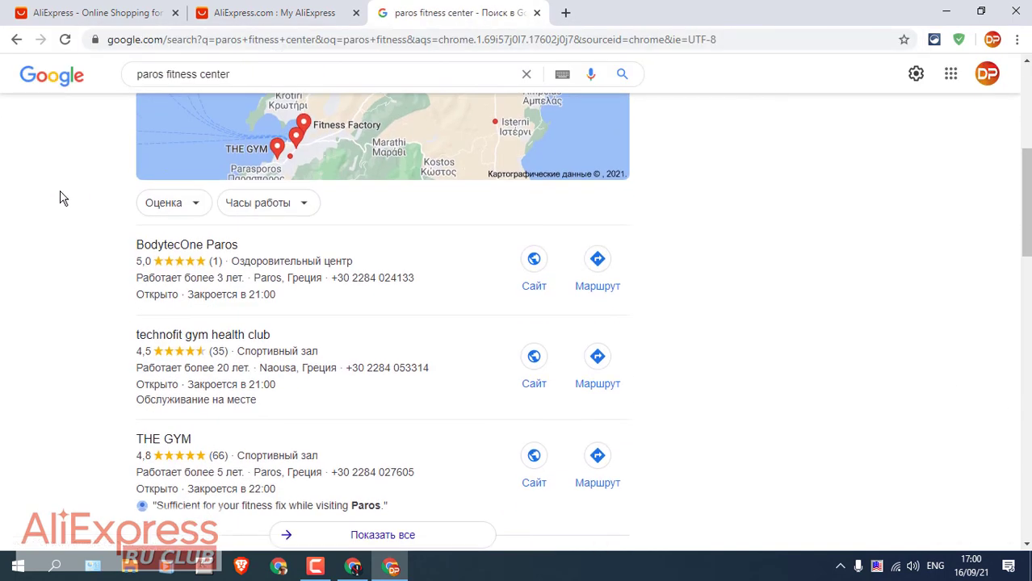
scroll(246, 255, "down", 2)
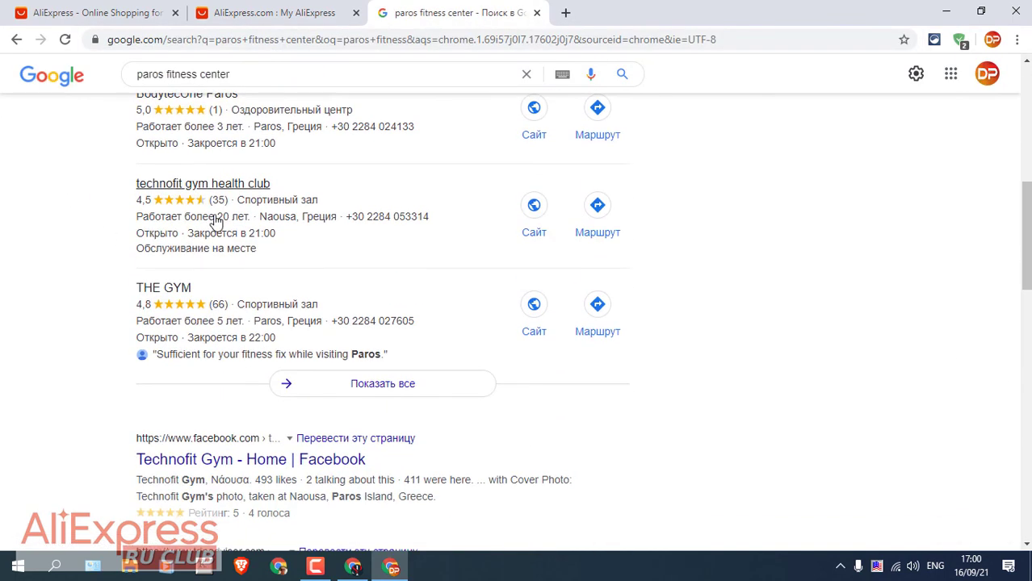
scroll(276, 210, "down", 2)
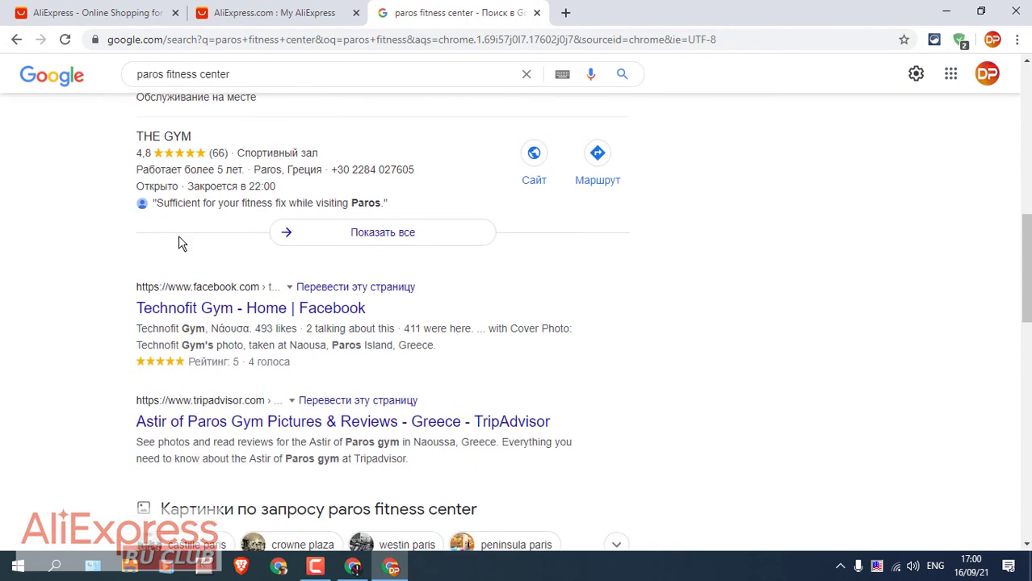
scroll(202, 251, "down", 1)
scroll(127, 230, "up", 5)
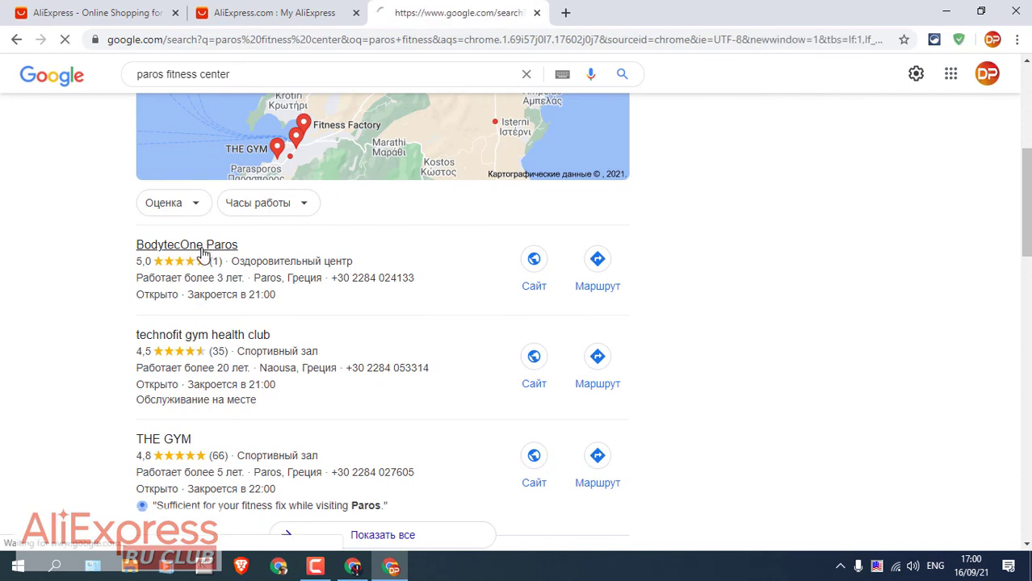
left_click(202, 252)
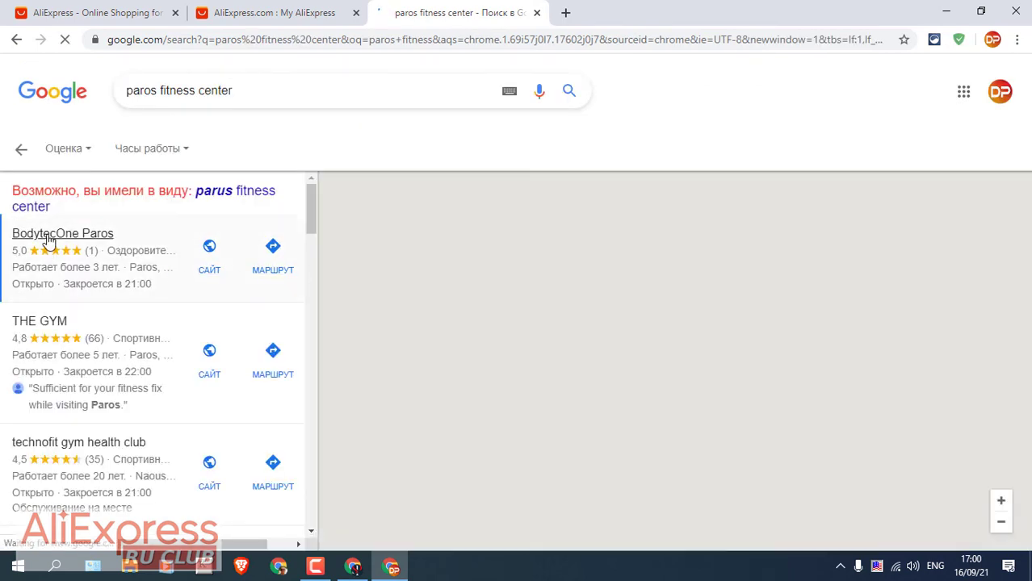
left_click(54, 243)
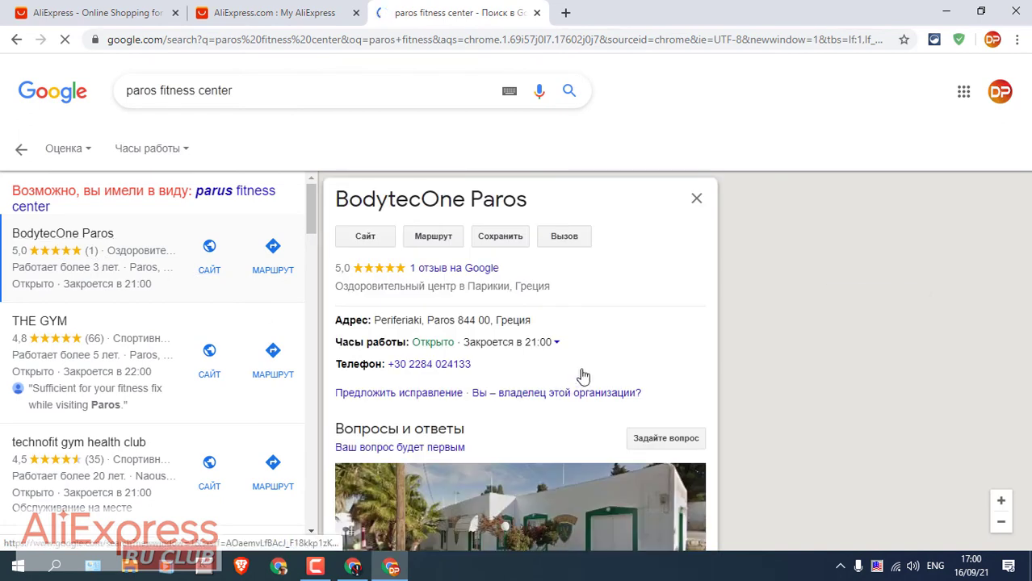
scroll(569, 333, "down", 2)
scroll(554, 329, "up", 1)
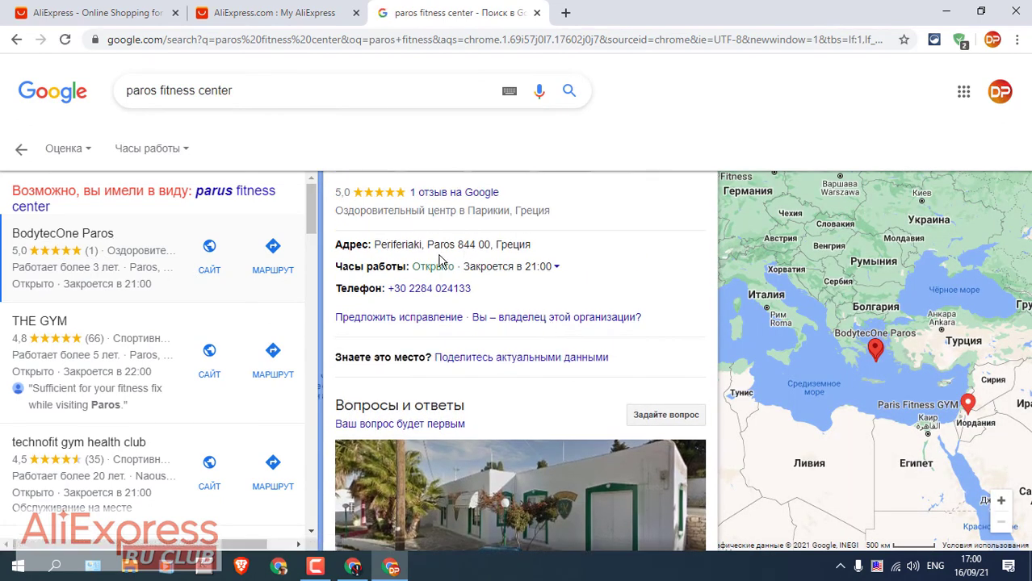
scroll(450, 266, "up", 1)
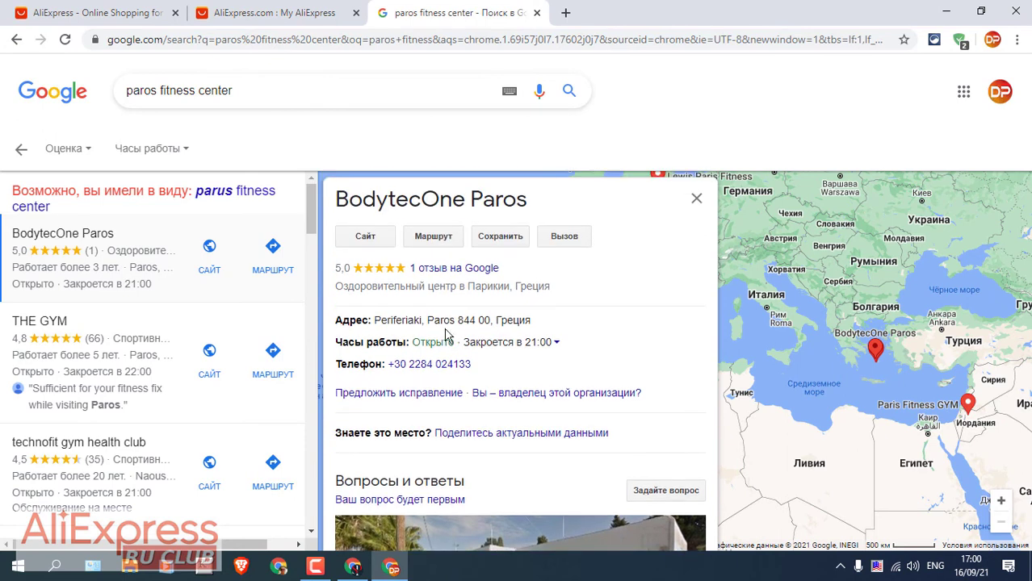
- Close the BodytecOne and THE GYM panels, pan the map to Western Europe, and open Fitness Park
left_click(688, 200)
scroll(119, 284, "down", 2)
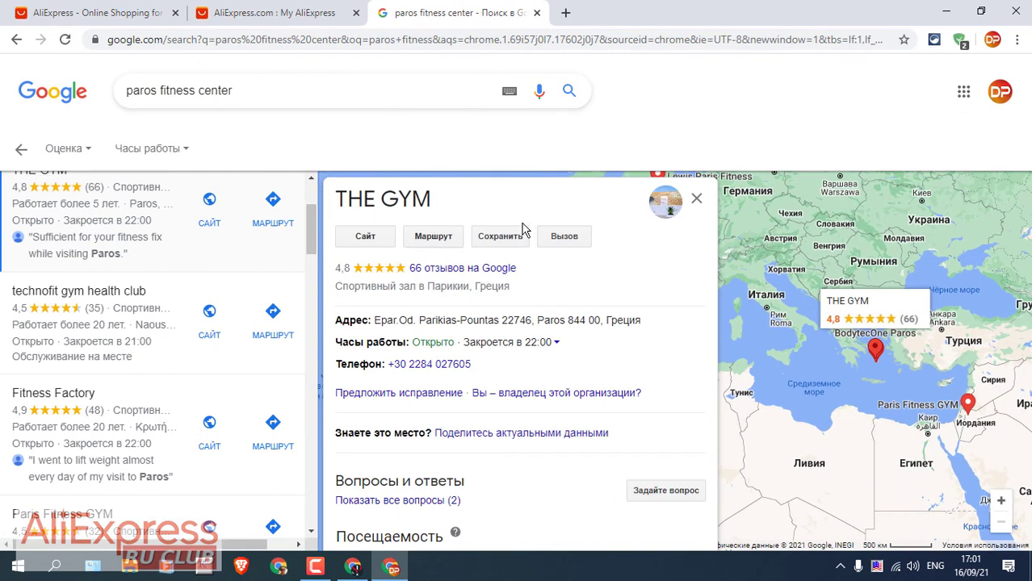
left_click(695, 201)
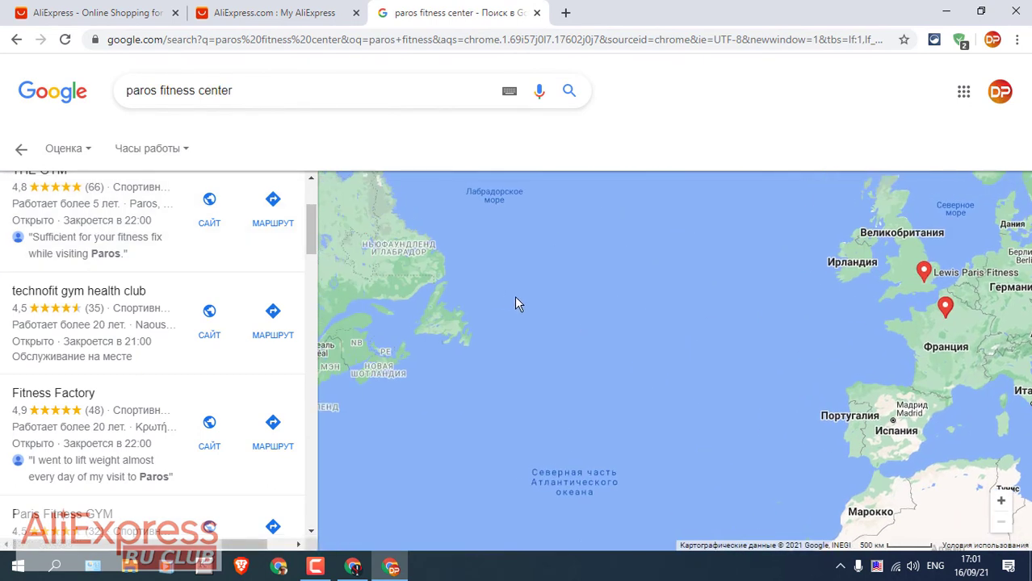
left_click_drag(671, 316, 419, 332)
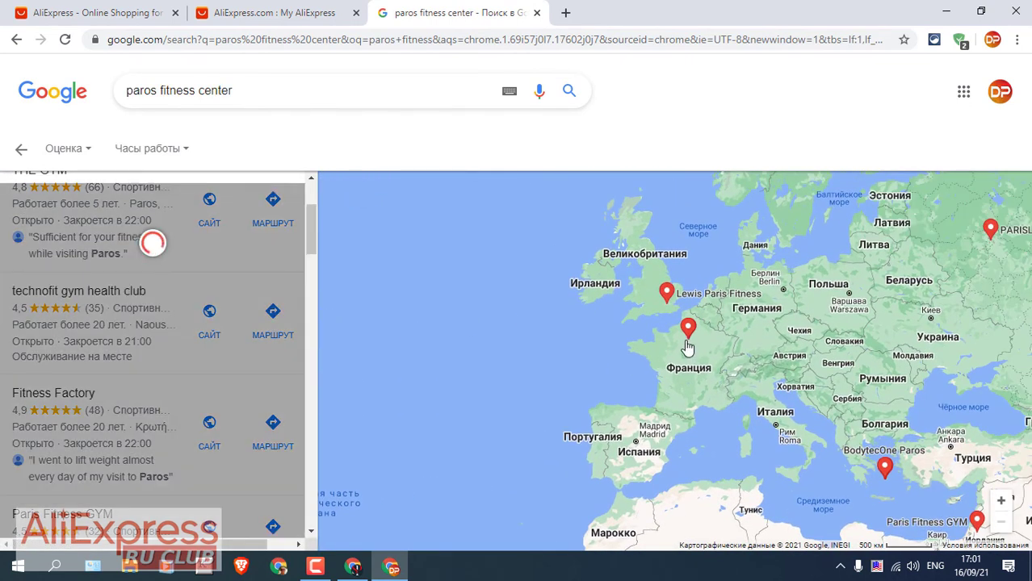
mouse_move(685, 341)
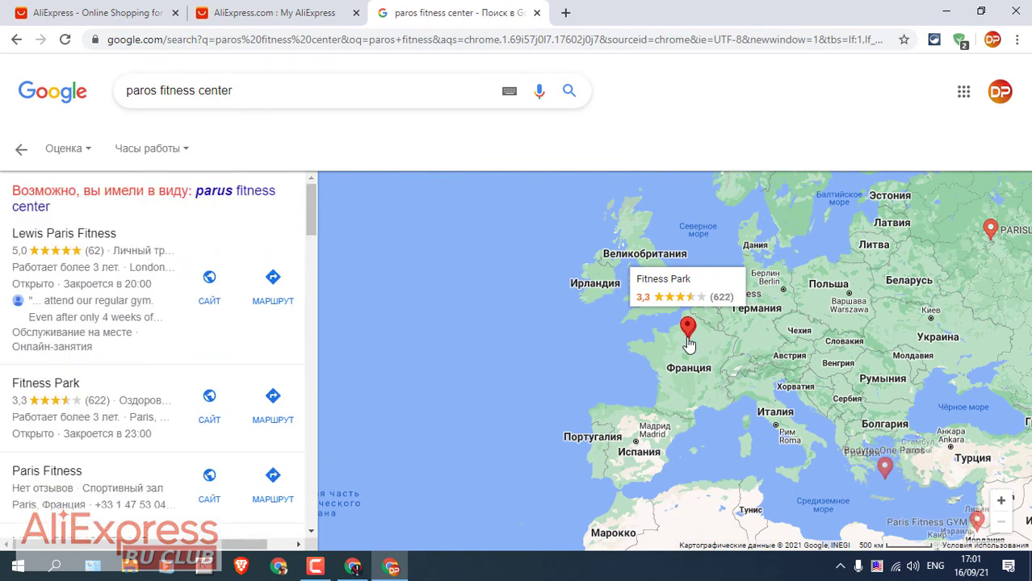
left_click(671, 352)
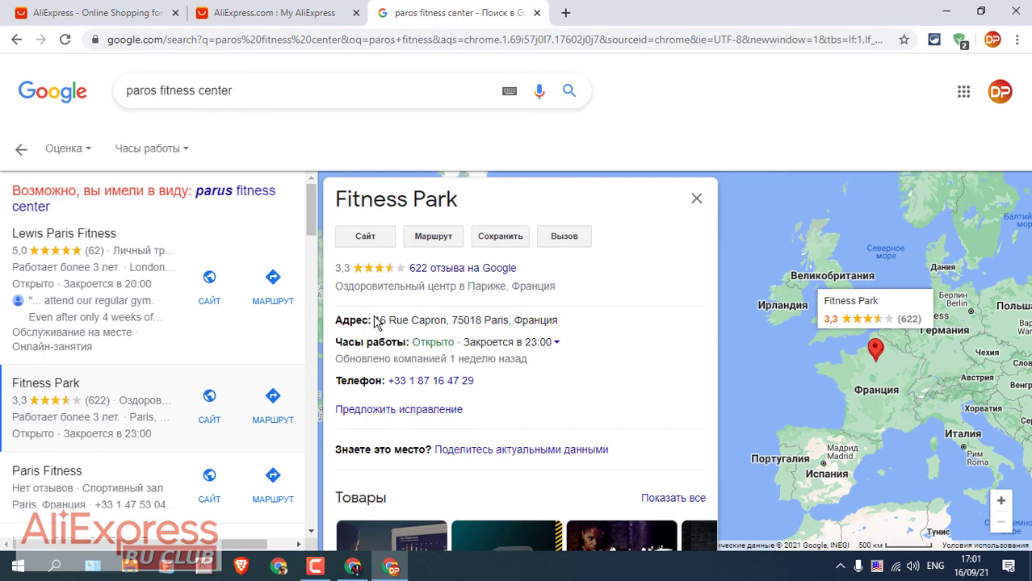
- Highlight Fitness Park's street address and phone number in its details panel
left_click_drag(379, 320, 554, 335)
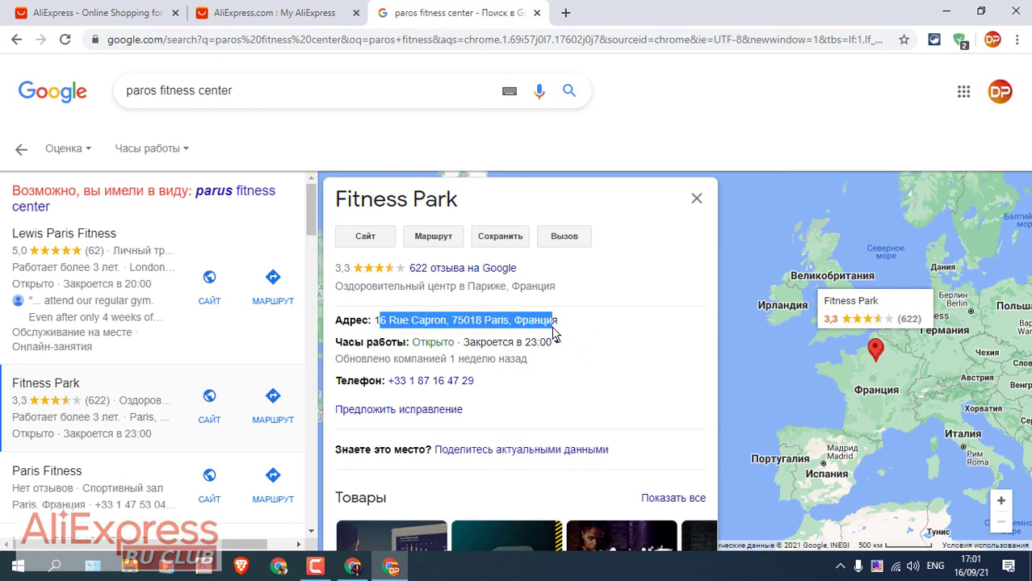
left_click(610, 349)
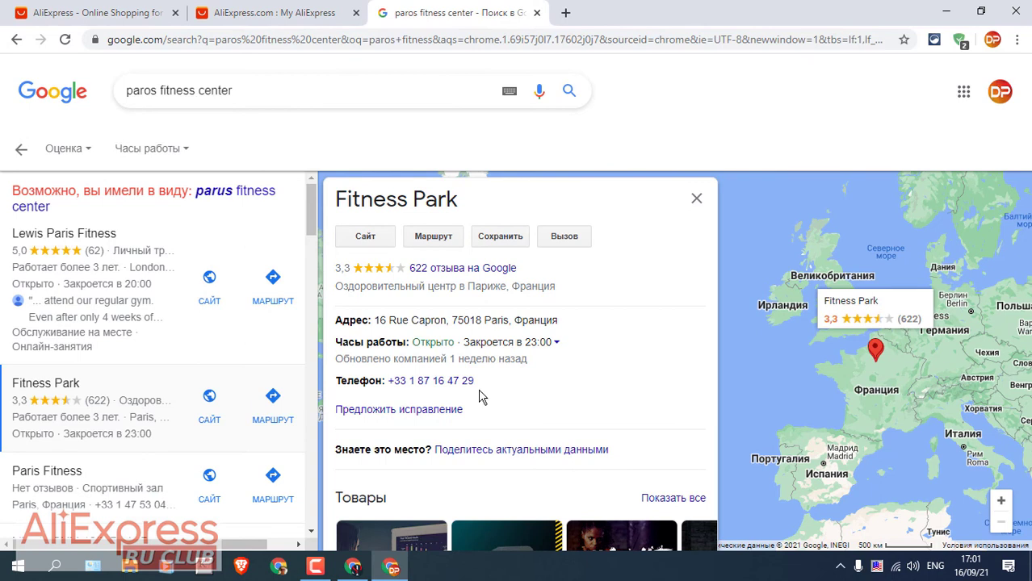
left_click_drag(469, 383, 420, 387)
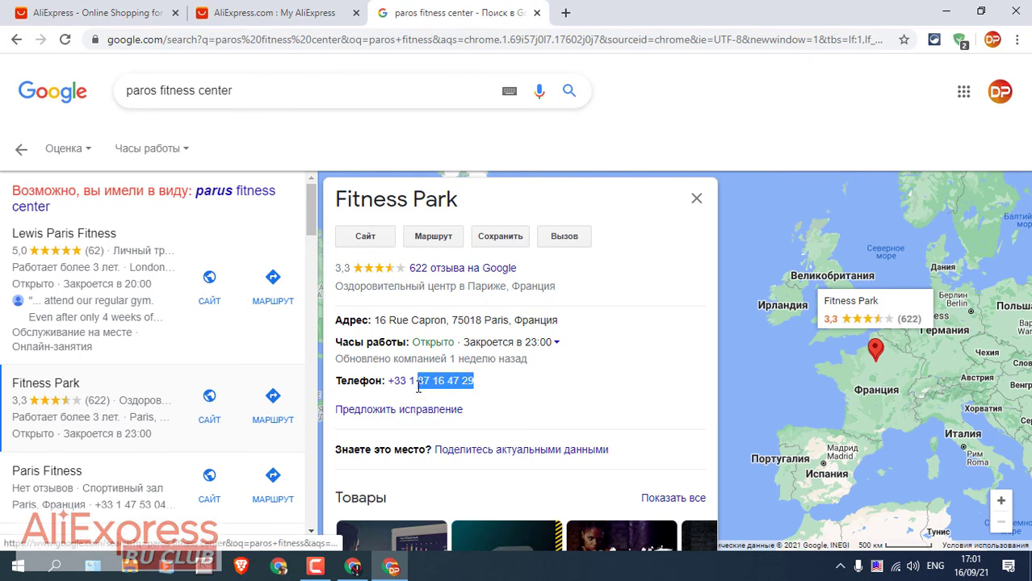
left_click(535, 391)
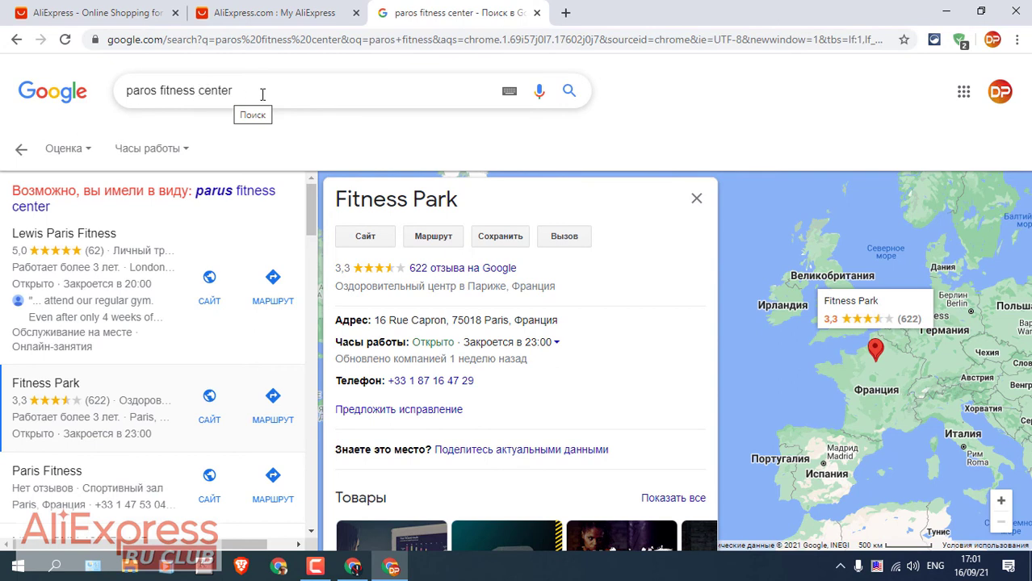
- Correct the query to 'paris fitness center', rerun the search and scroll the results
left_click(152, 91)
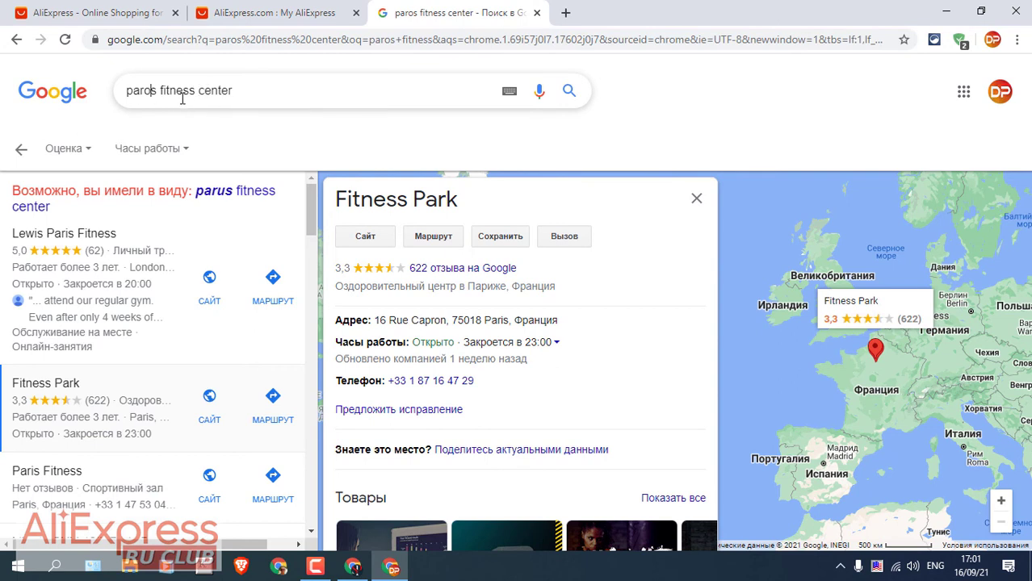
key("BackSpace")
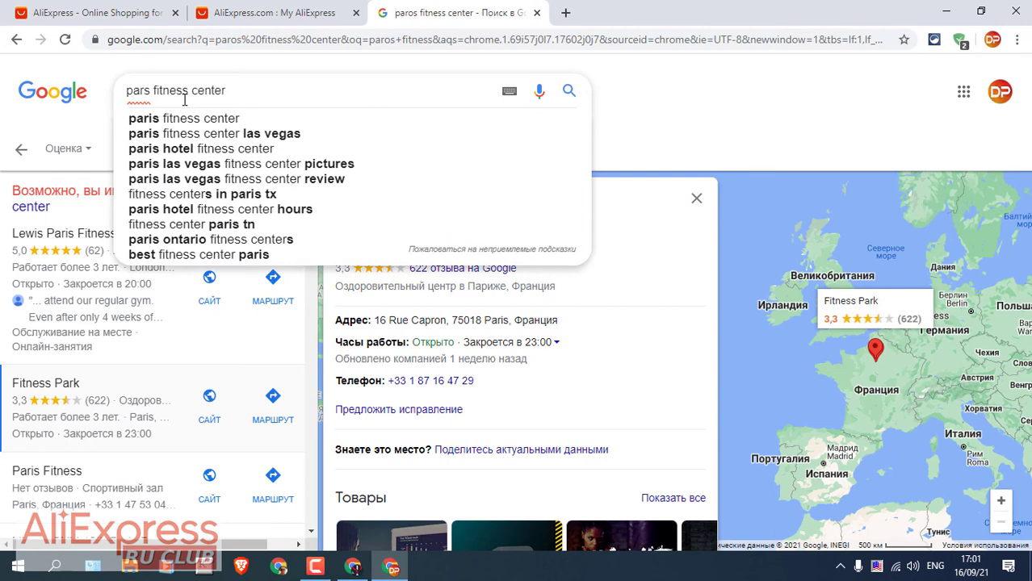
type("i")
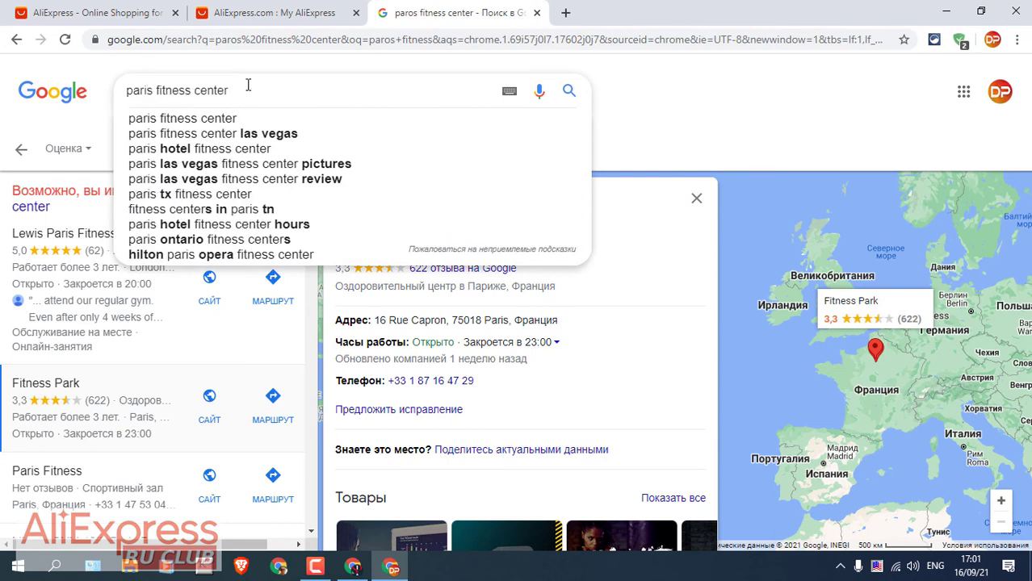
left_click(569, 91)
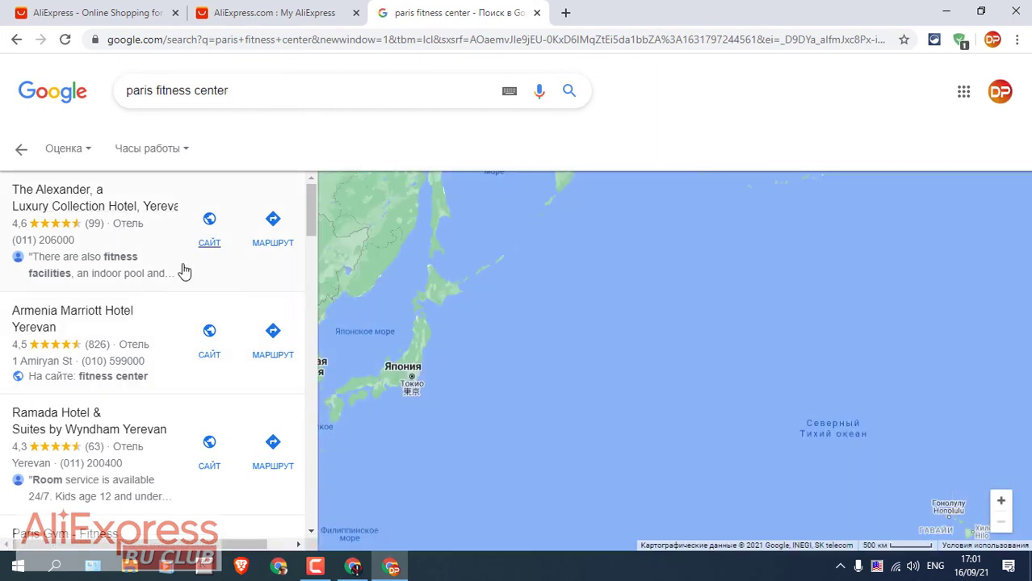
scroll(146, 267, "down", 2)
scroll(129, 266, "down", 1)
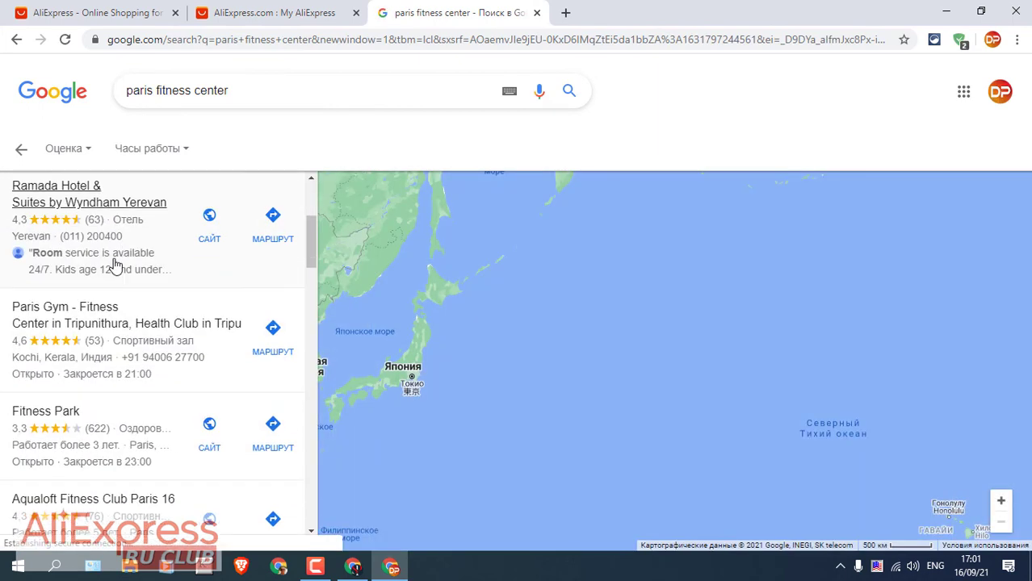
scroll(113, 267, "down", 1)
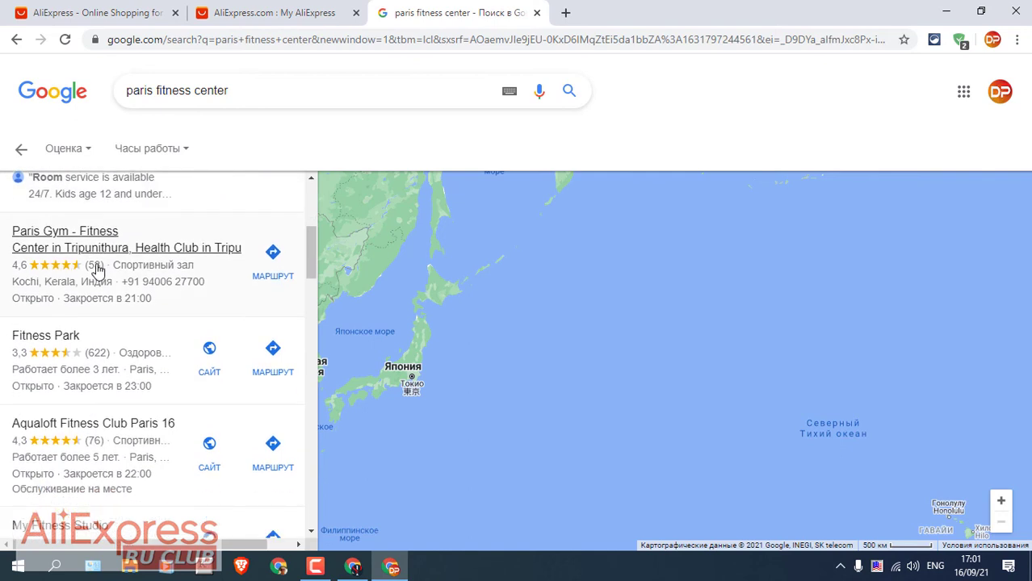
scroll(97, 269, "down", 2)
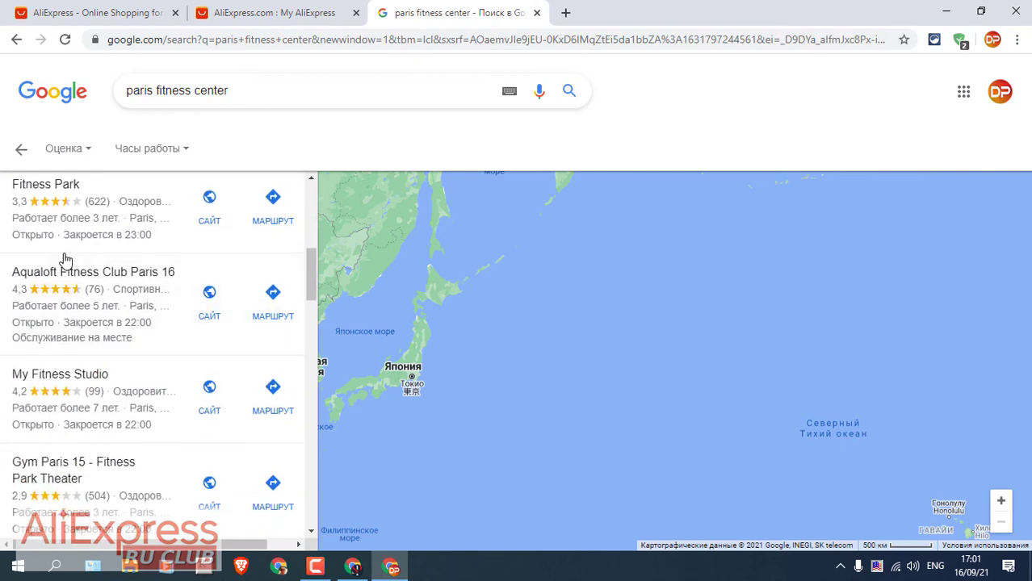
- Pan the map west to Western Europe, open Fitness Park's details, and move the Google tab second
left_click_drag(584, 357, 847, 447)
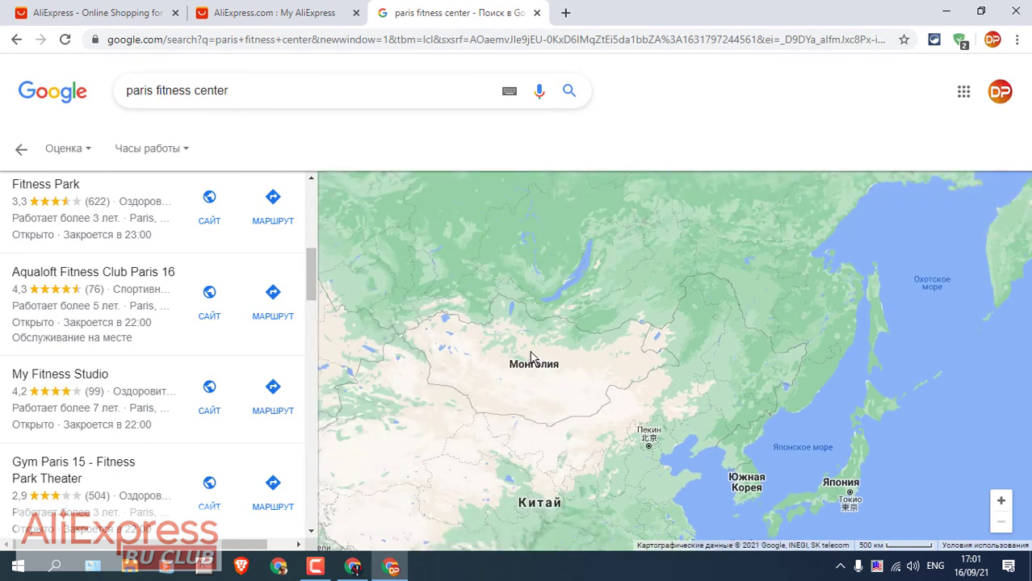
left_click_drag(533, 358, 830, 437)
left_click_drag(613, 362, 781, 367)
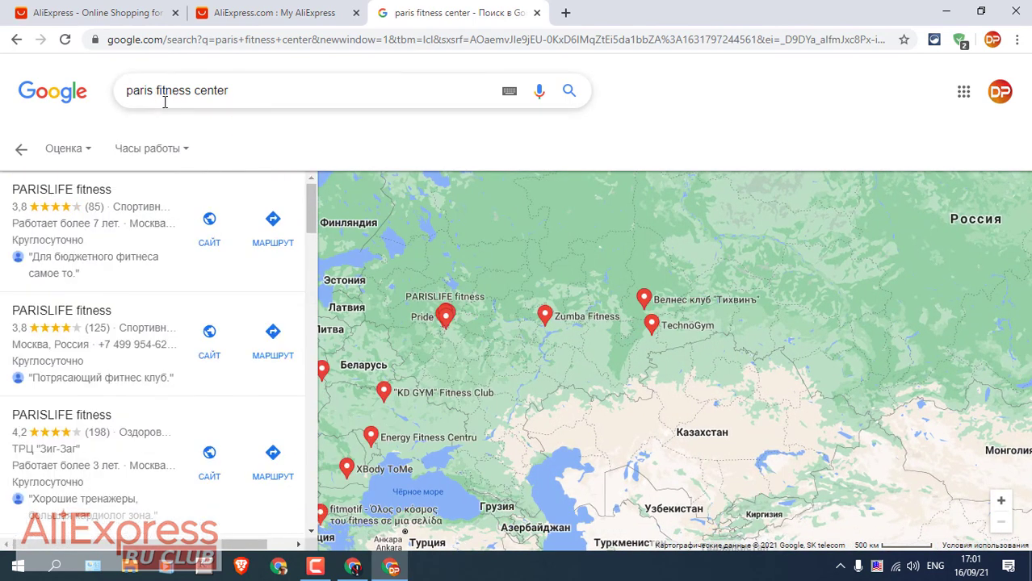
scroll(153, 327, "down", 2)
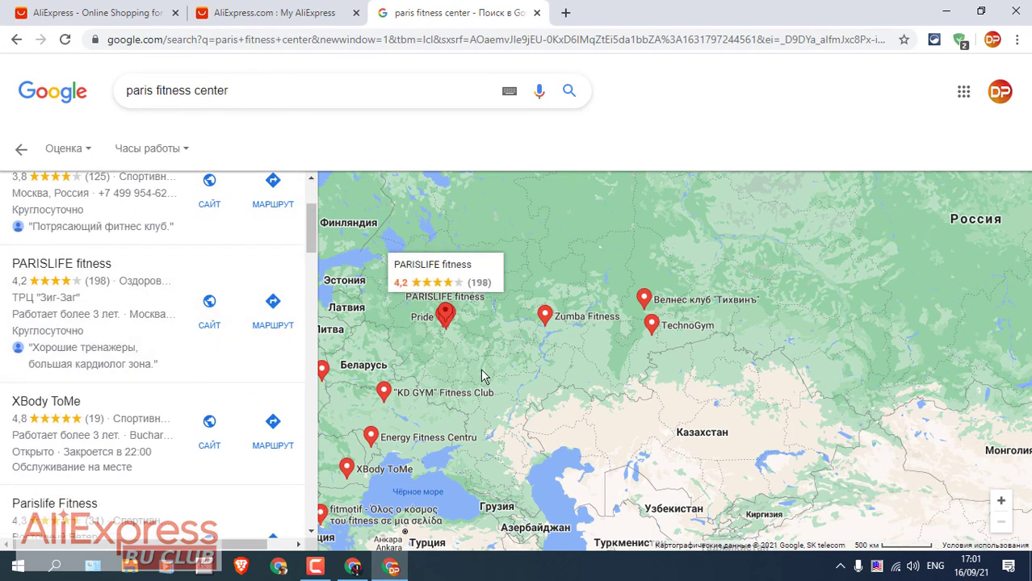
left_click_drag(524, 372, 781, 314)
left_click_drag(525, 327, 557, 342)
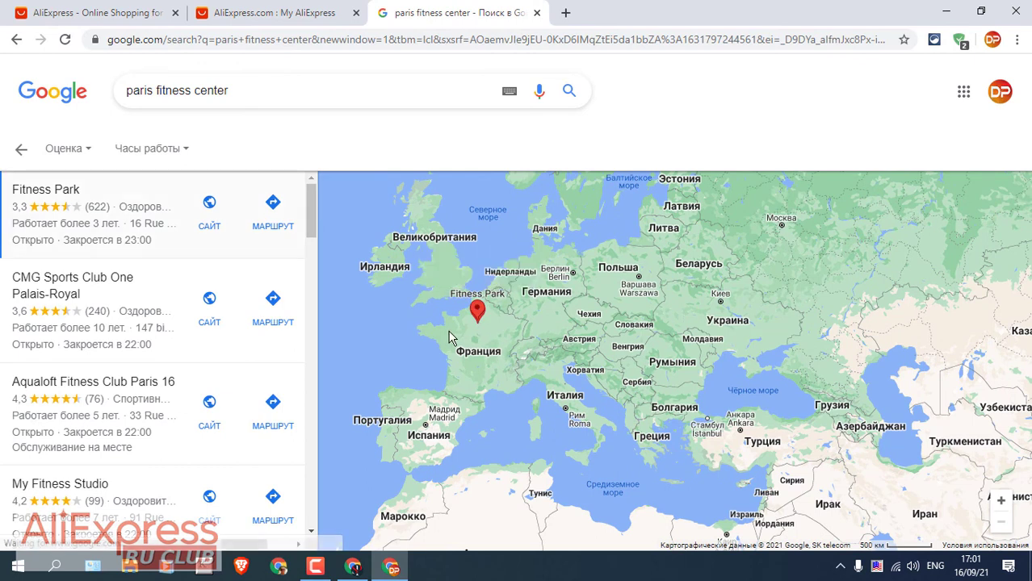
left_click(477, 313)
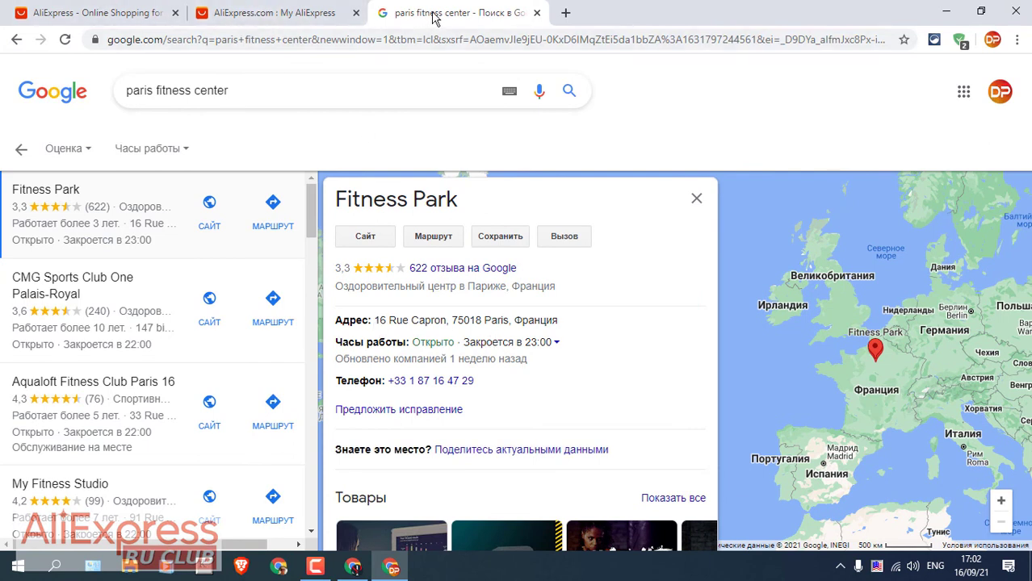
left_click_drag(434, 18, 242, 14)
- Switch to the AliExpress tab and open the account overview from the Account icon
left_click(115, 11)
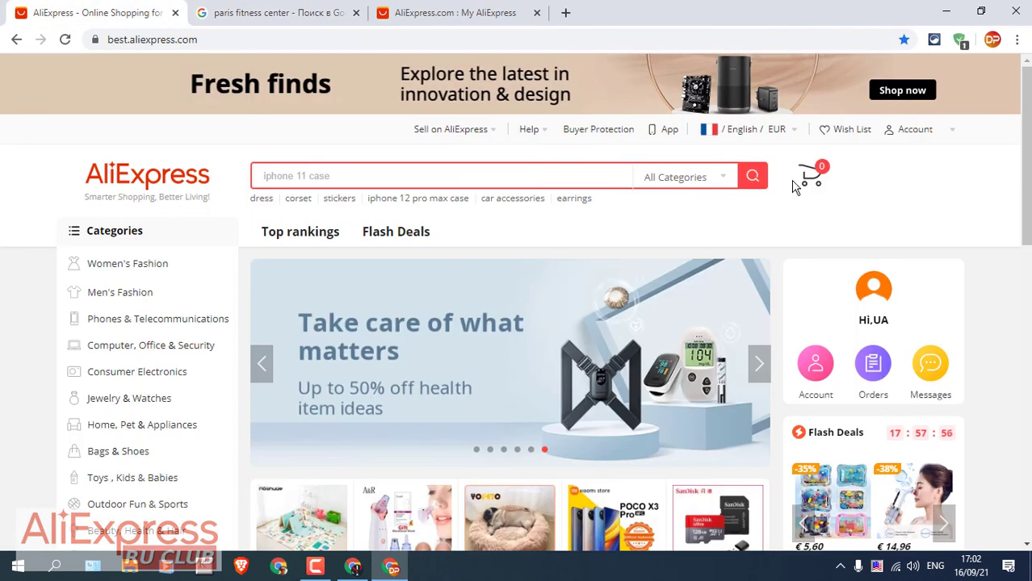
mouse_move(918, 139)
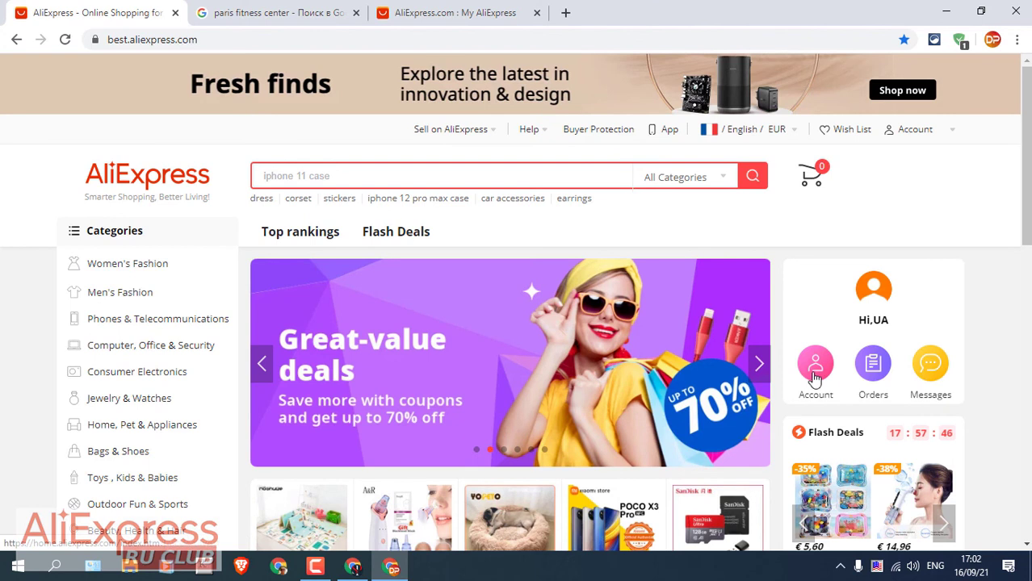
left_click(816, 363)
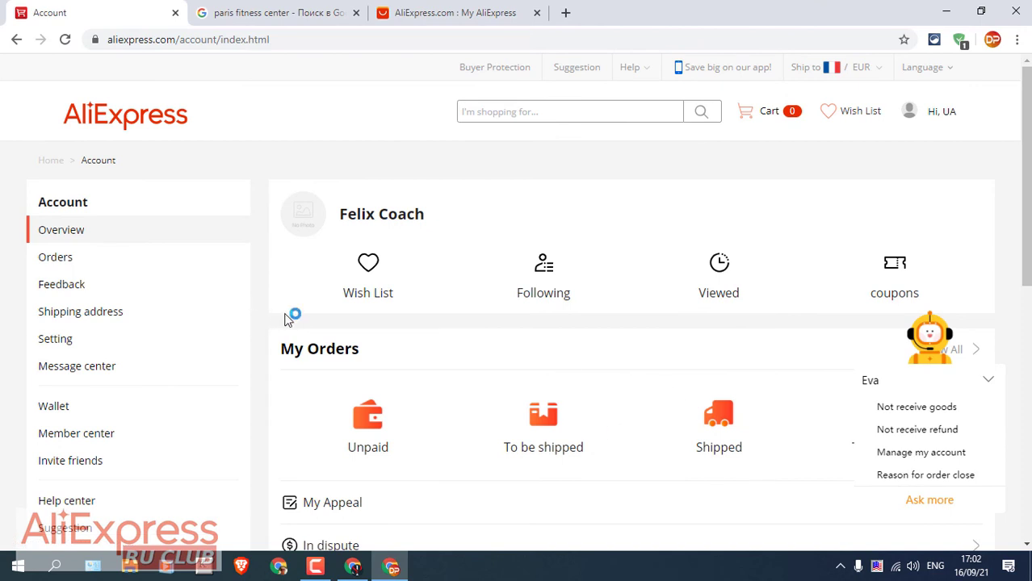
- Translate the AliExpress account page into Russian
scroll(266, 313, "down", 2)
scroll(268, 302, "up", 2)
scroll(260, 300, "down", 1)
scroll(258, 299, "up", 1)
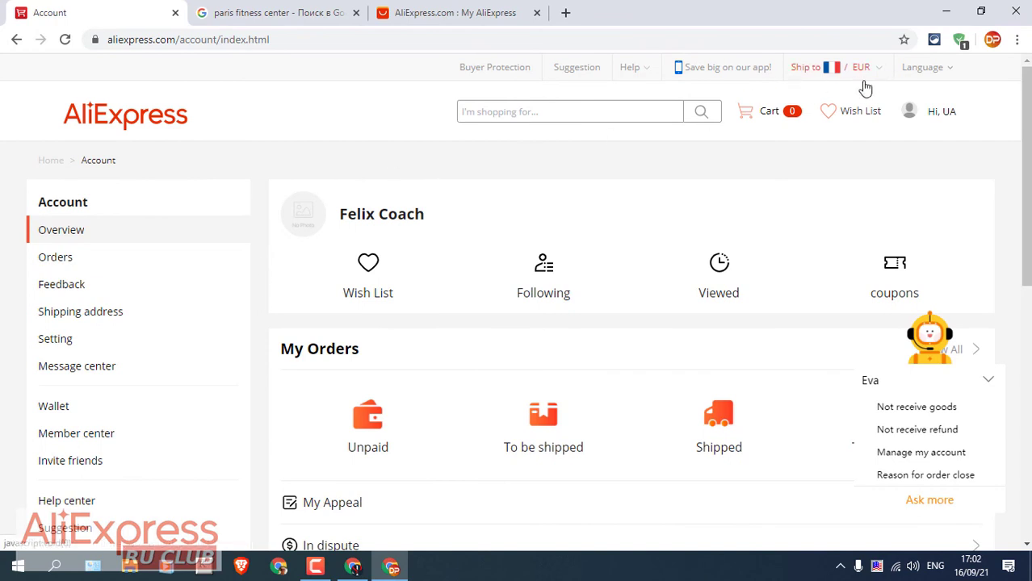
right_click(570, 169)
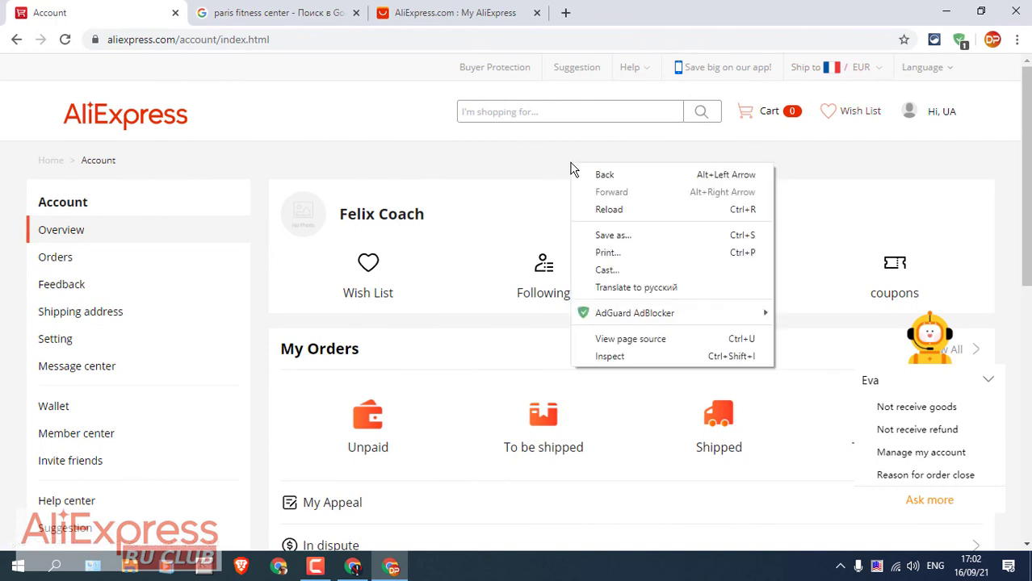
left_click(659, 288)
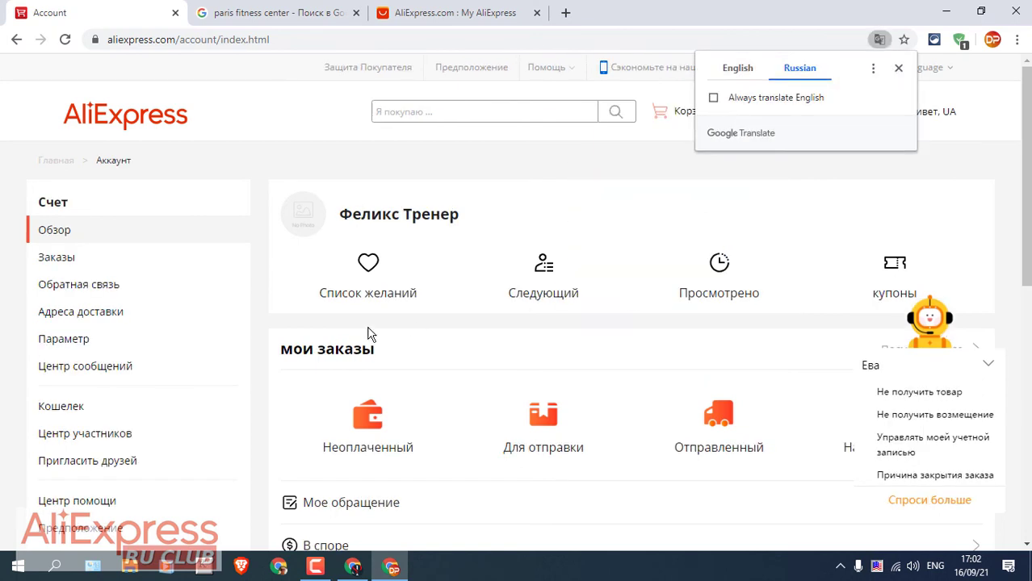
- Open the shipping addresses page (Адреса доставки) and start entering the contact's name
scroll(259, 318, "down", 2)
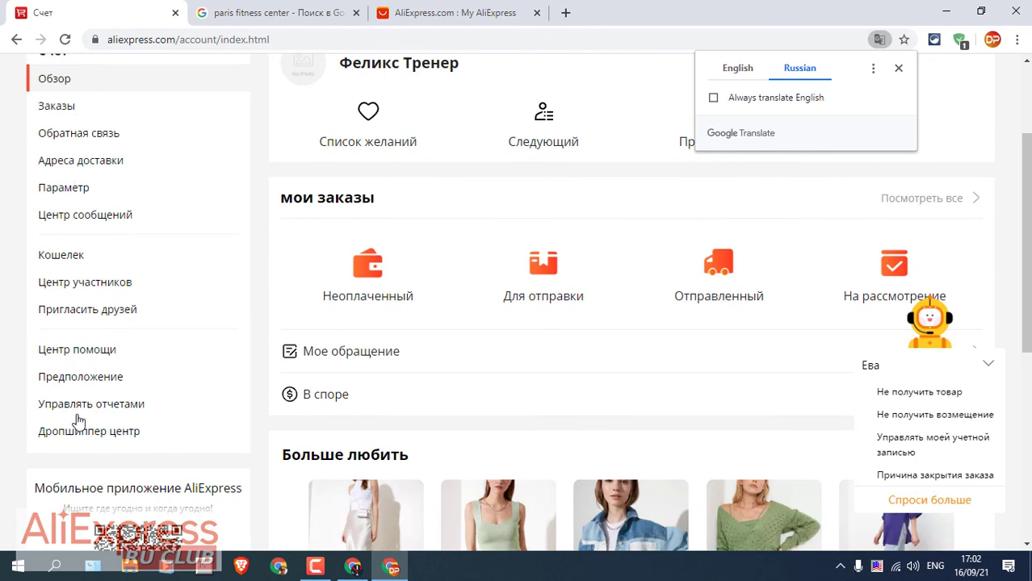
left_click(73, 161)
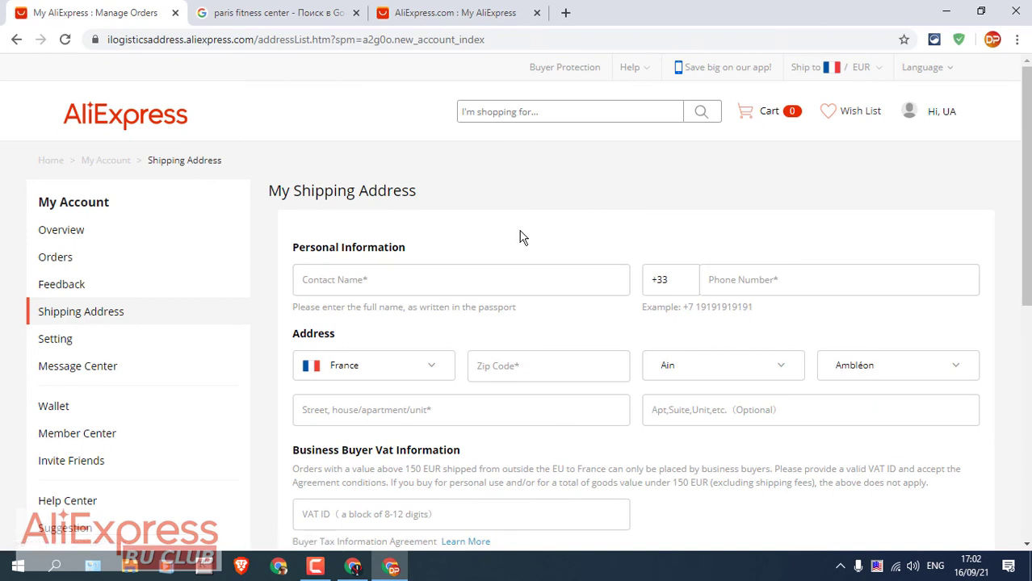
left_click(350, 280)
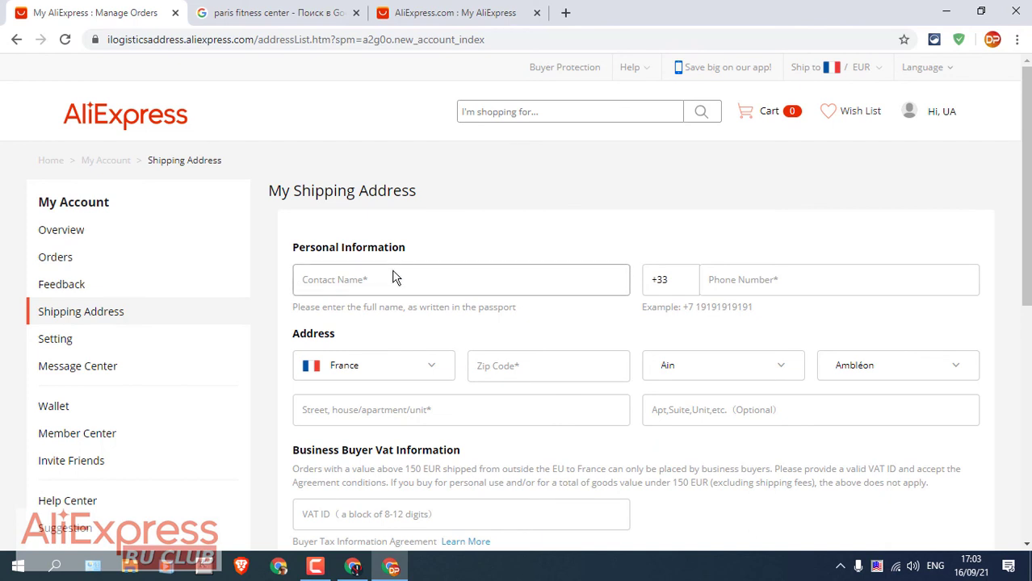
scroll(437, 273, "down", 1)
left_click(369, 205)
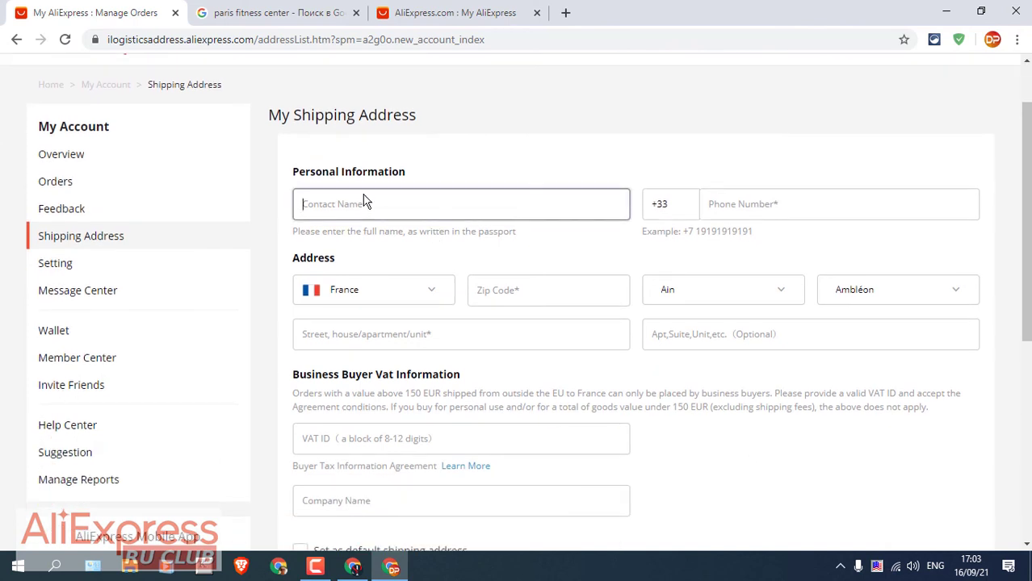
type("Felix Coach")
- Copy the gym's phone number from the Google results into the Phone Number field
left_click(278, 9)
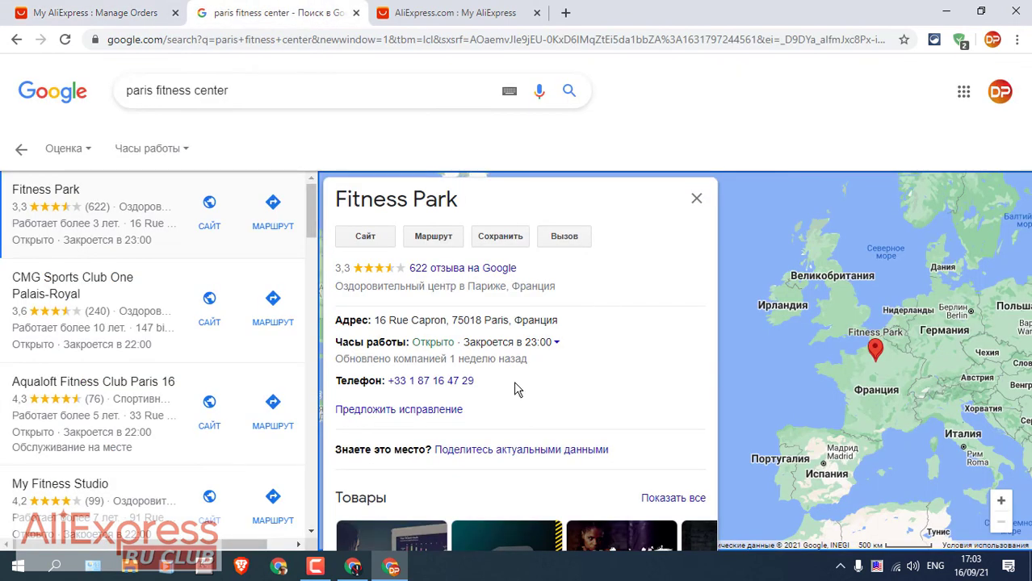
left_click_drag(483, 383, 411, 379)
right_click(426, 382)
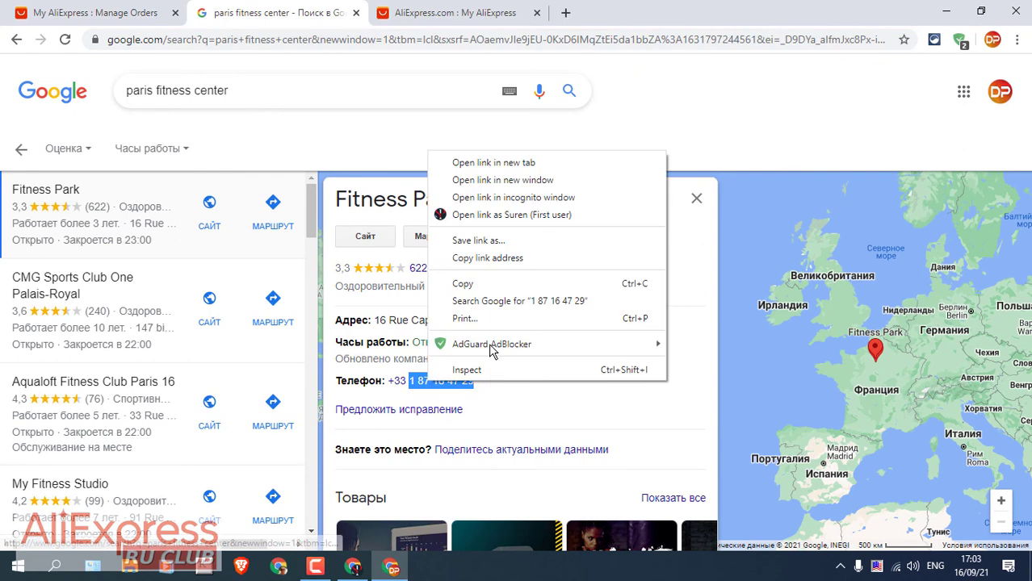
left_click(476, 282)
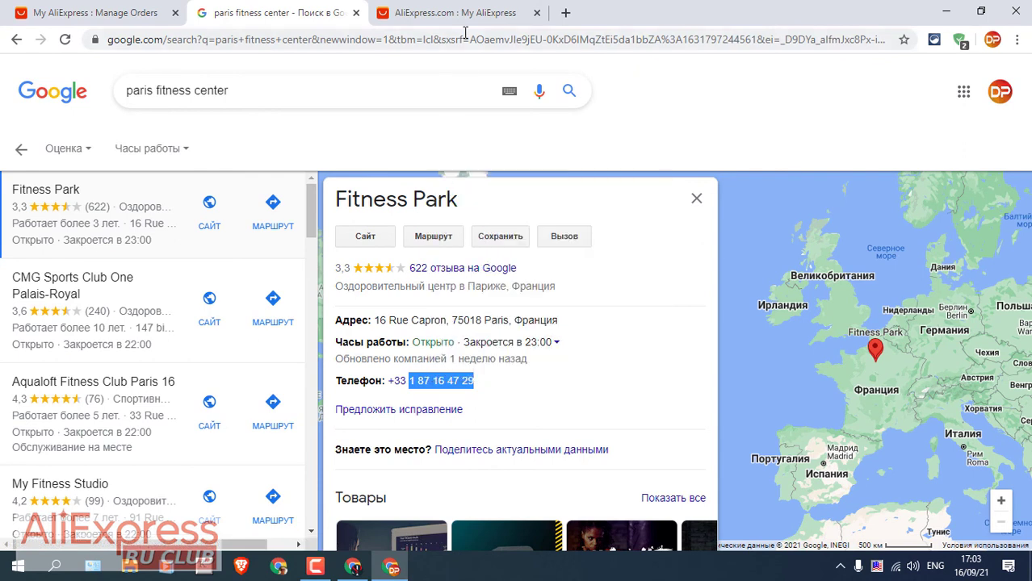
left_click(133, 16)
left_click(725, 204)
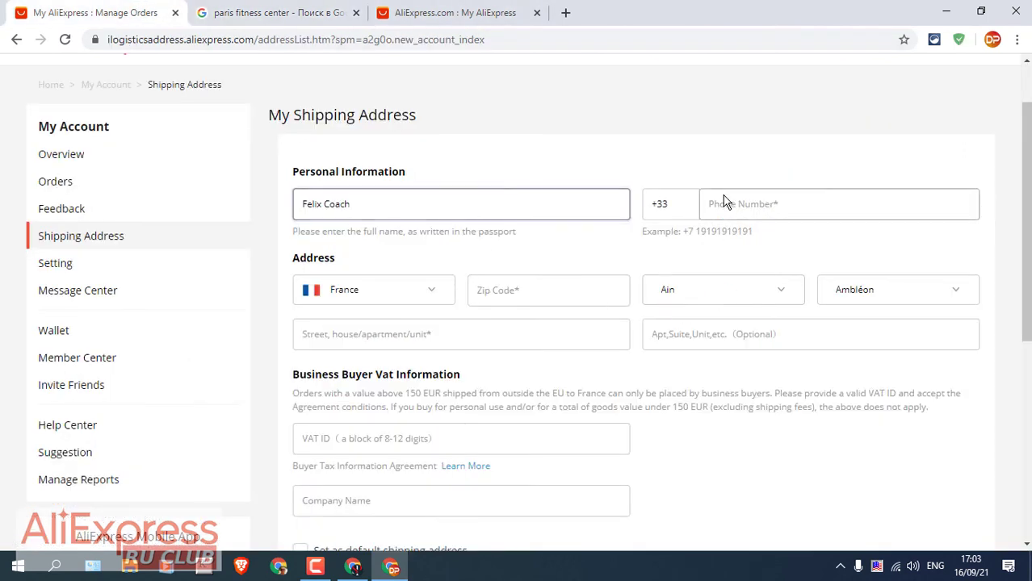
right_click(720, 205)
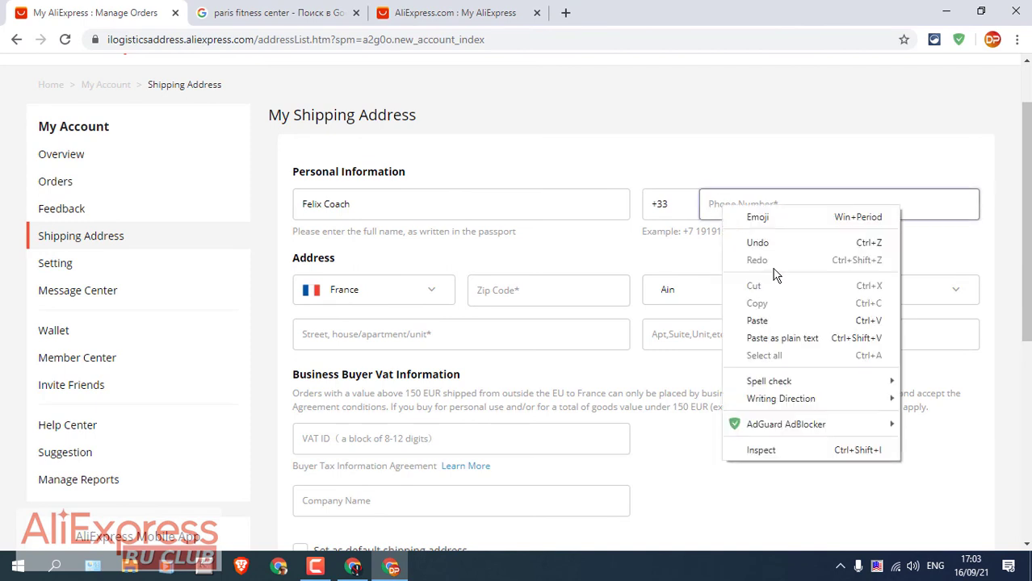
left_click(757, 323)
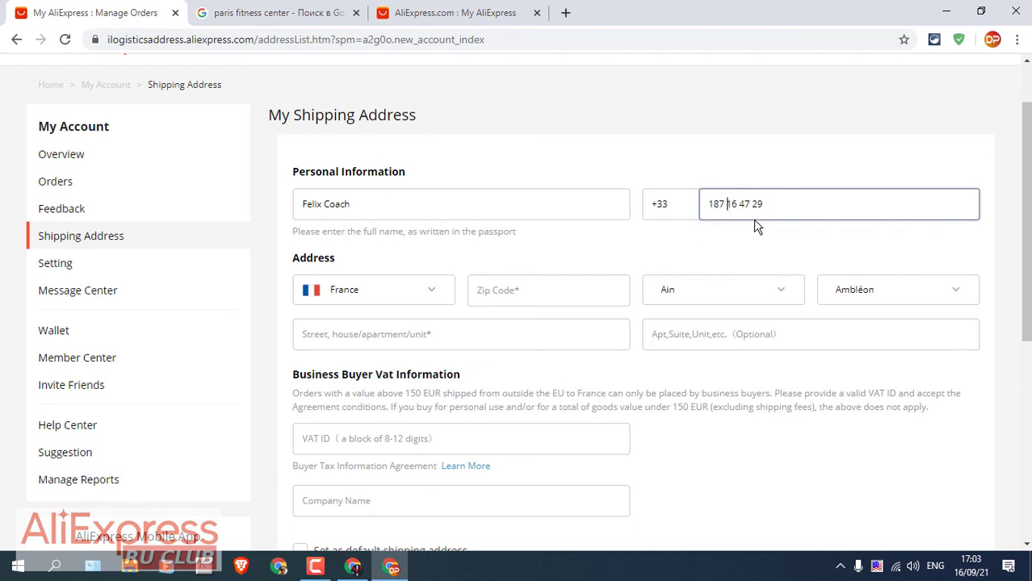
- Remove the spaces and fix the digits so the phone number validates after +33
key("BackSpace")
left_click(758, 223)
left_click(739, 207)
key("BackSpace")
left_click(747, 207)
key("BackSpace")
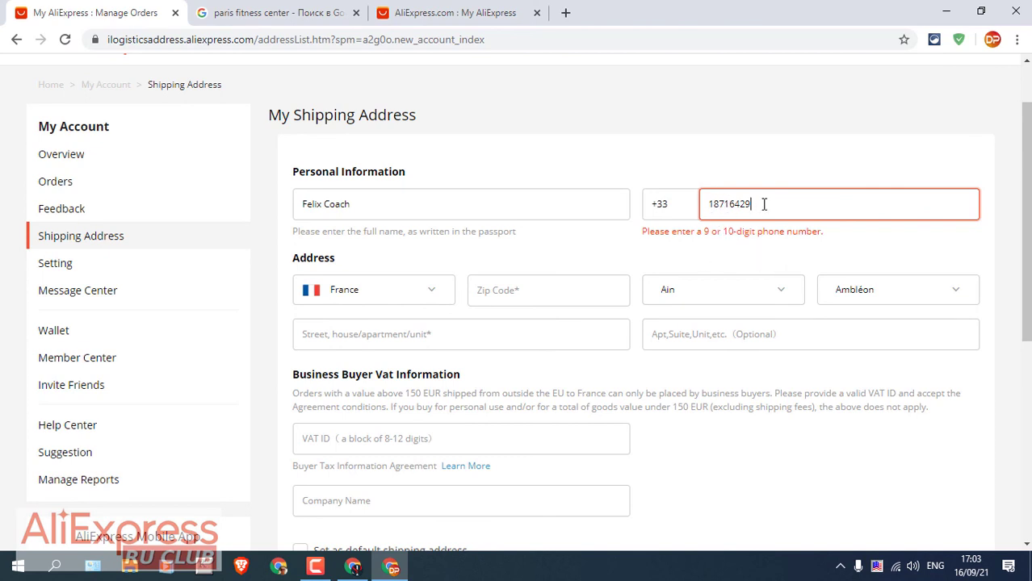
type("2")
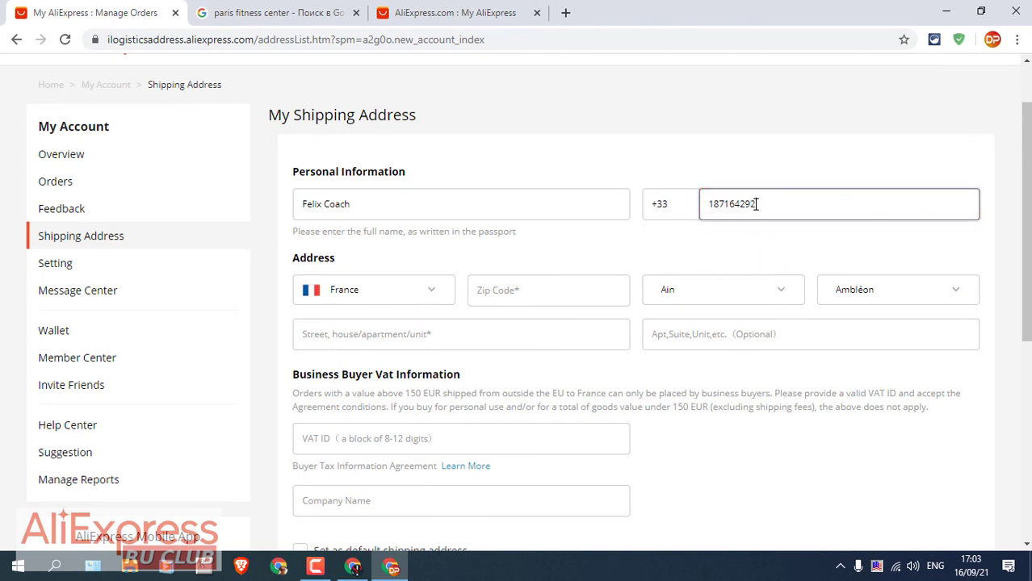
left_click(711, 246)
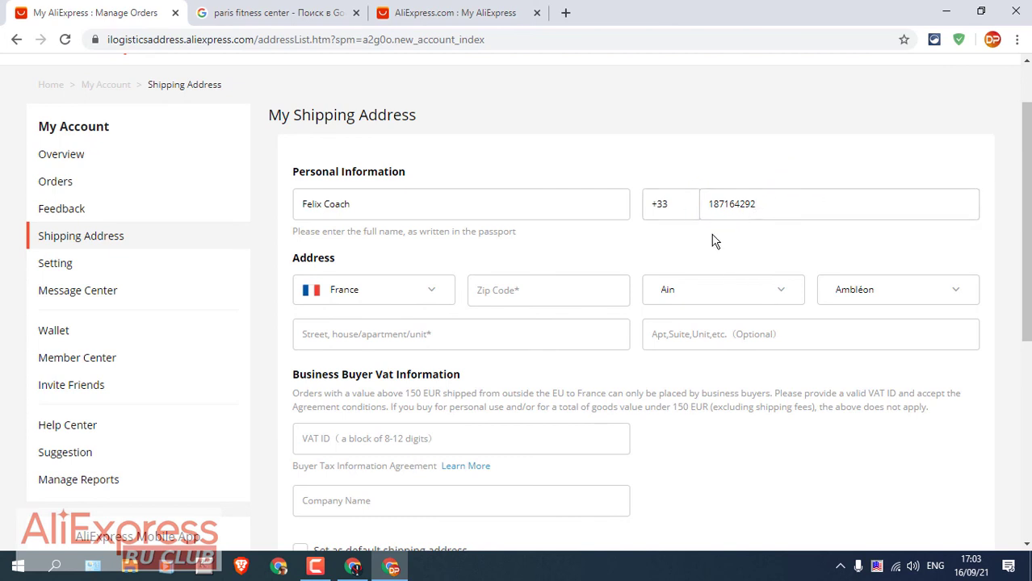
- Paste the gym's postal code into Zip Code and accept the Paris 18e Arrondissement suggestion
left_click(260, 9)
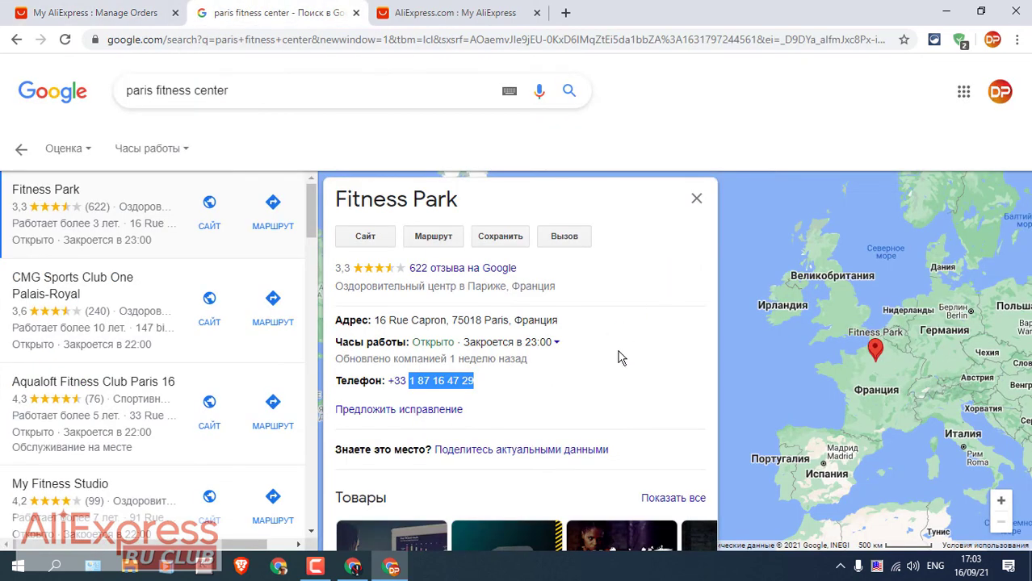
scroll(622, 358, "down", 1)
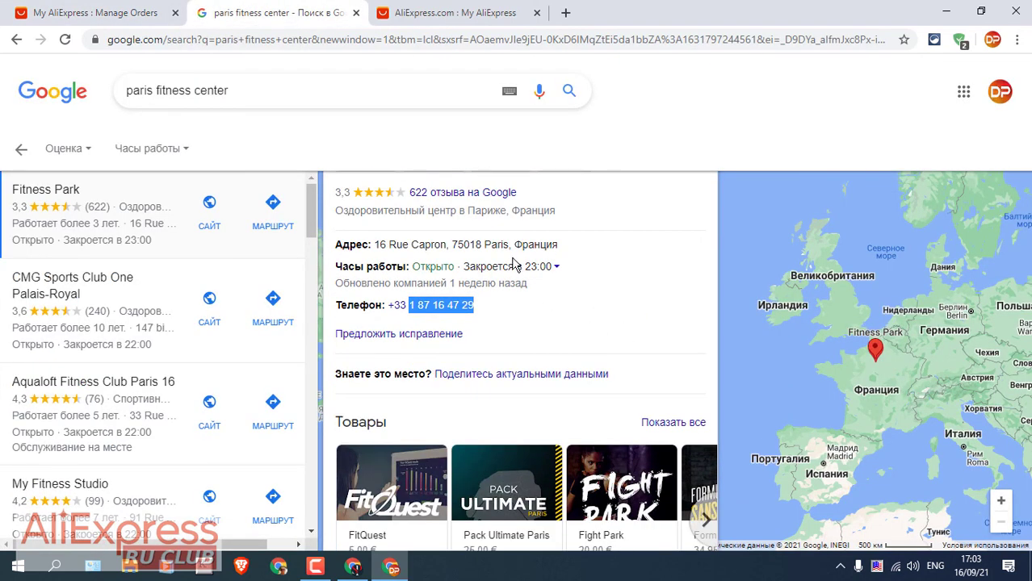
left_click_drag(483, 244, 455, 249)
right_click(462, 249)
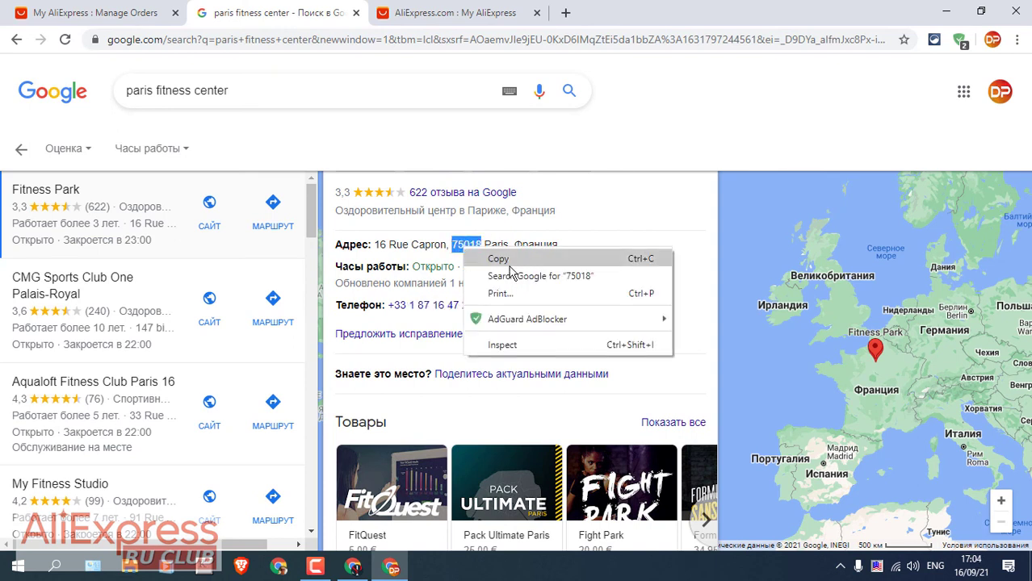
left_click(484, 260)
left_click(136, 10)
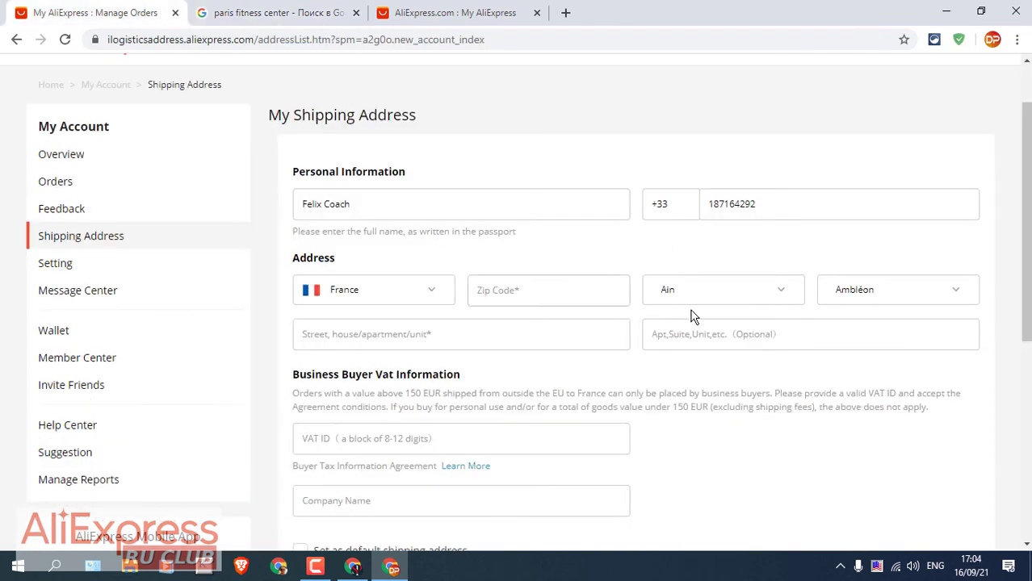
left_click(509, 290)
right_click(508, 292)
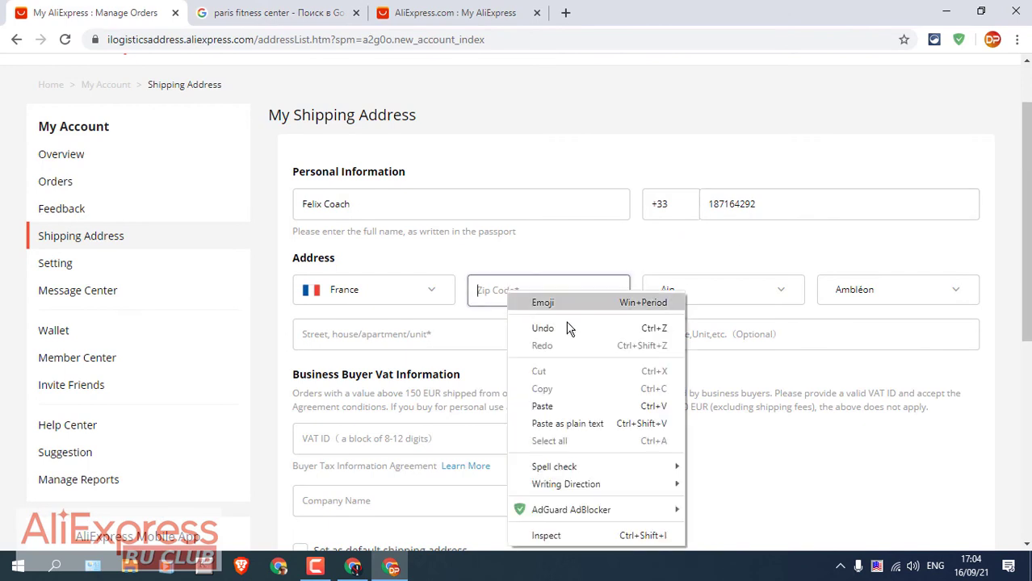
left_click(542, 406)
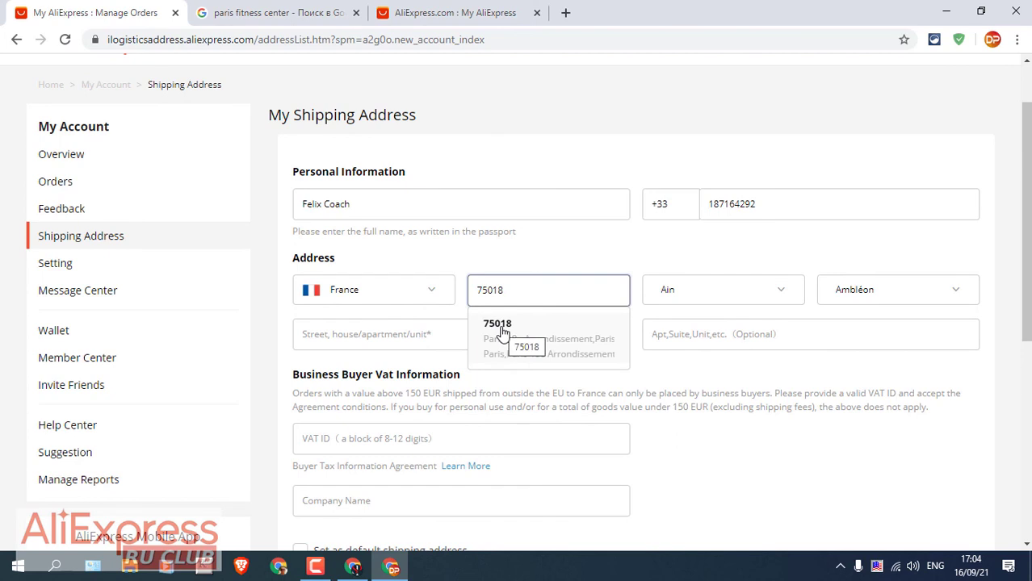
left_click(502, 331)
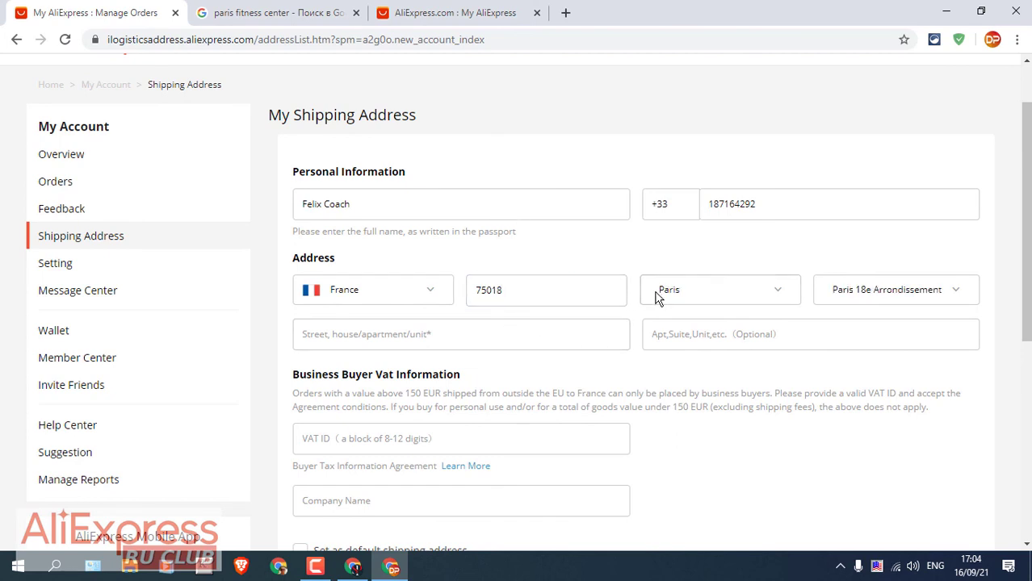
left_click(886, 300)
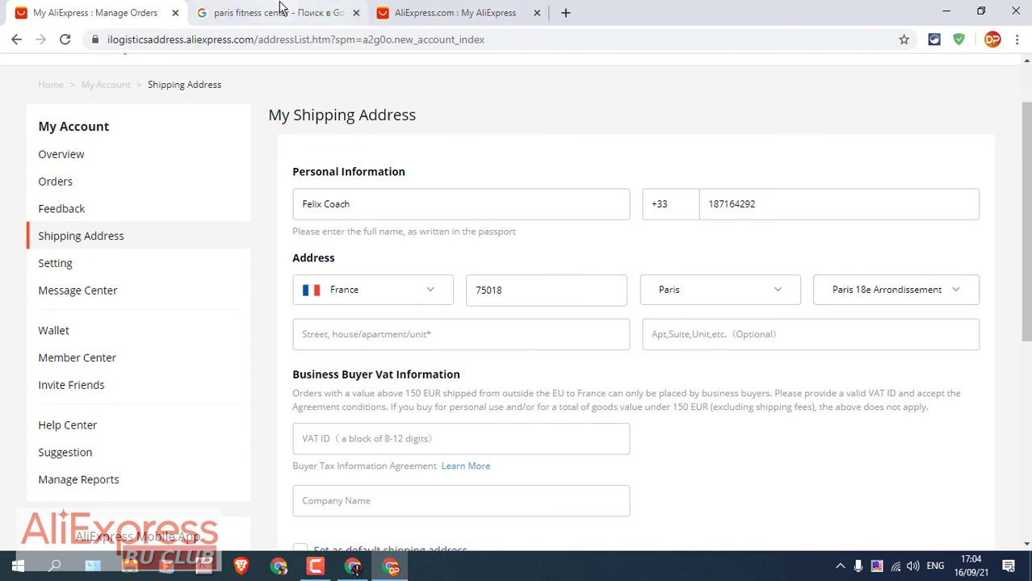
- Copy the gym's street address from Google into the Street field
left_click(327, 13)
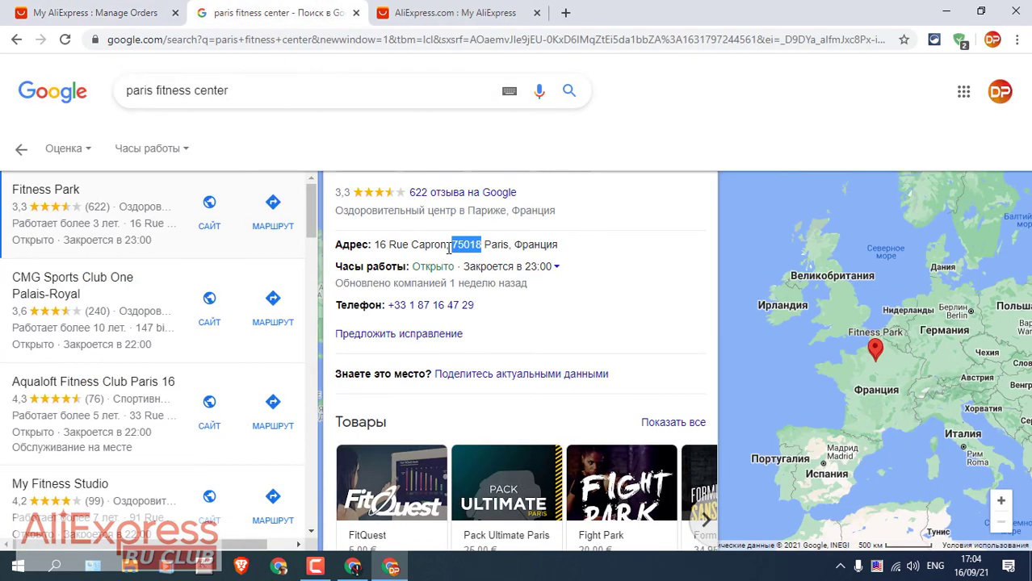
left_click_drag(447, 247, 376, 247)
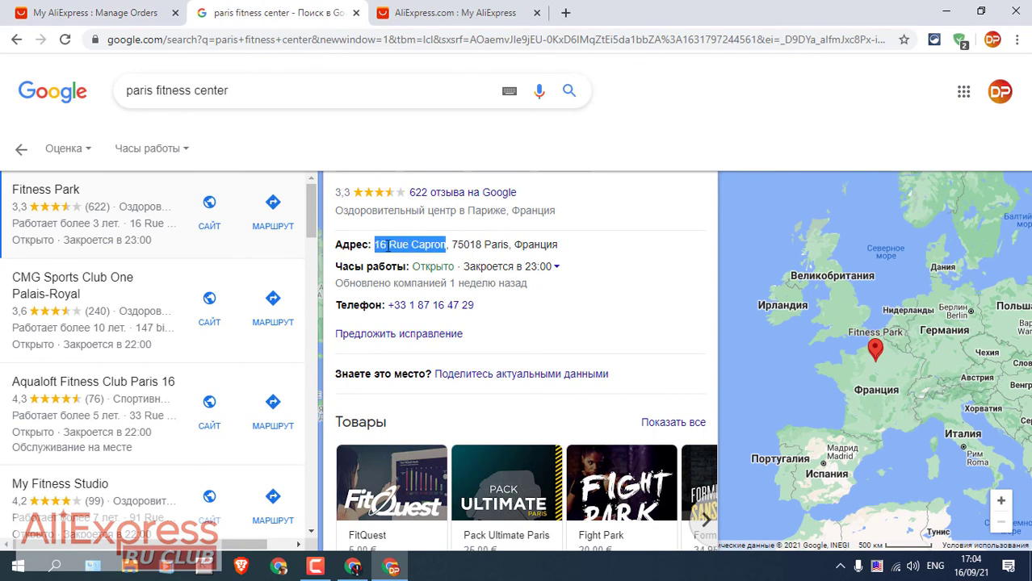
right_click(385, 246)
left_click(445, 257)
left_click(81, 8)
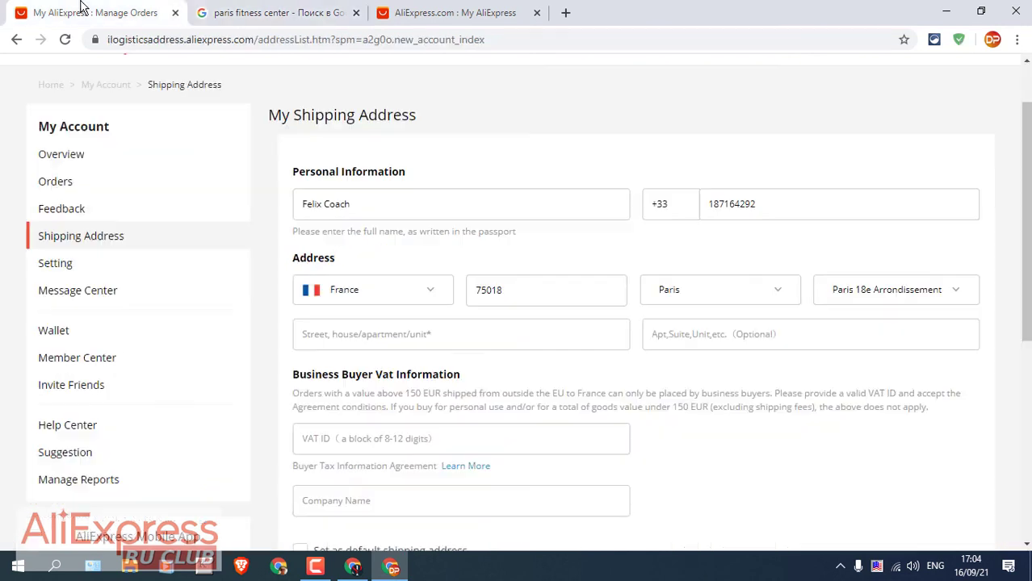
left_click(370, 334)
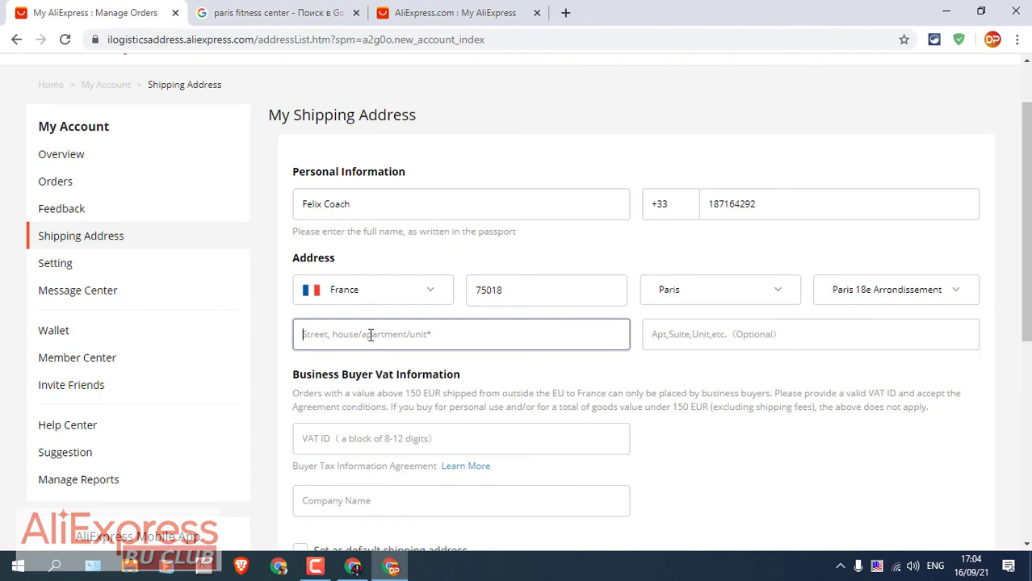
right_click(370, 334)
left_click(445, 194)
left_click(679, 339)
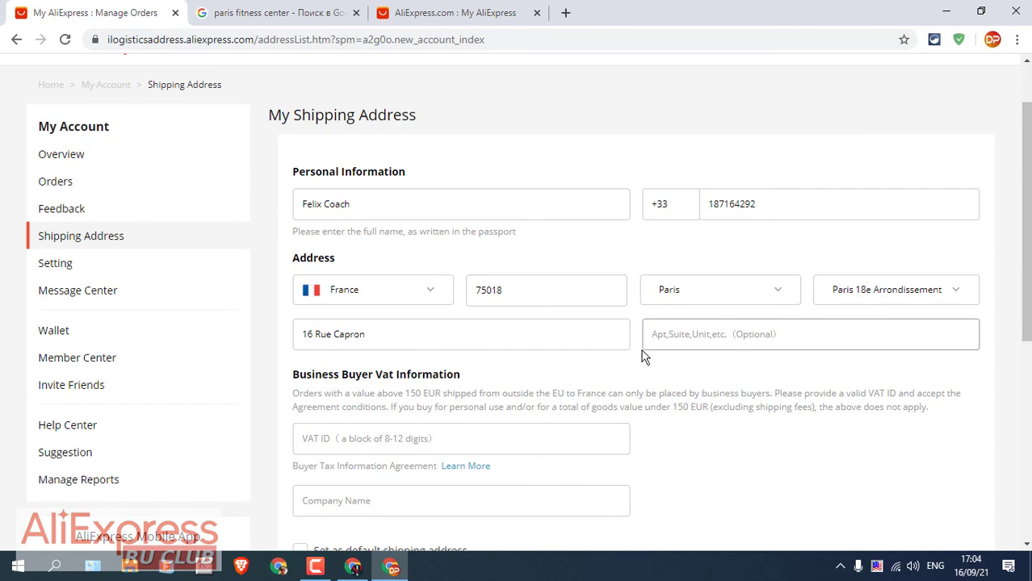
scroll(638, 347, "down", 2)
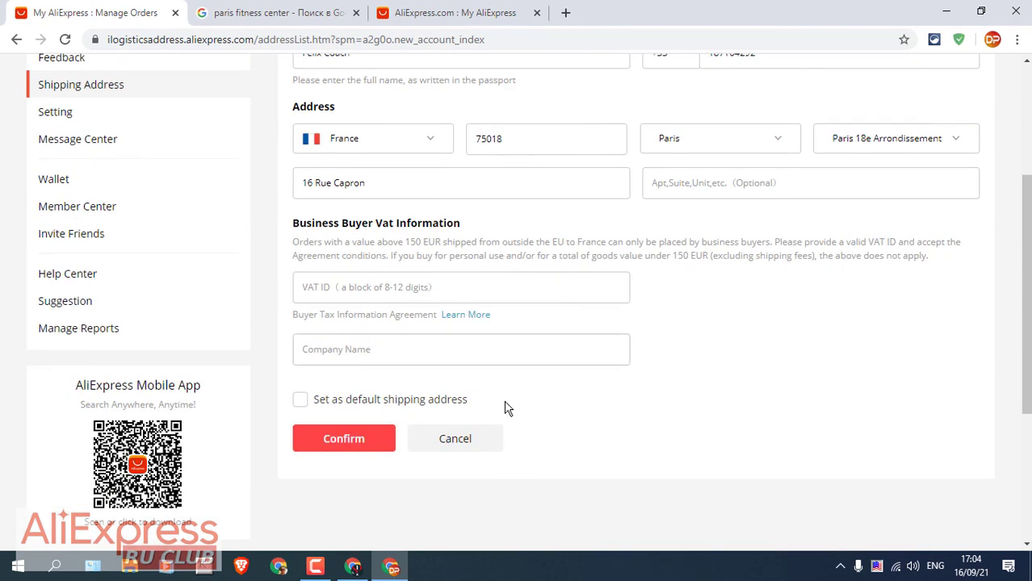
- Save the Paris address as the default shipping address and go back to the AliExpress home page
left_click(300, 400)
left_click(347, 443)
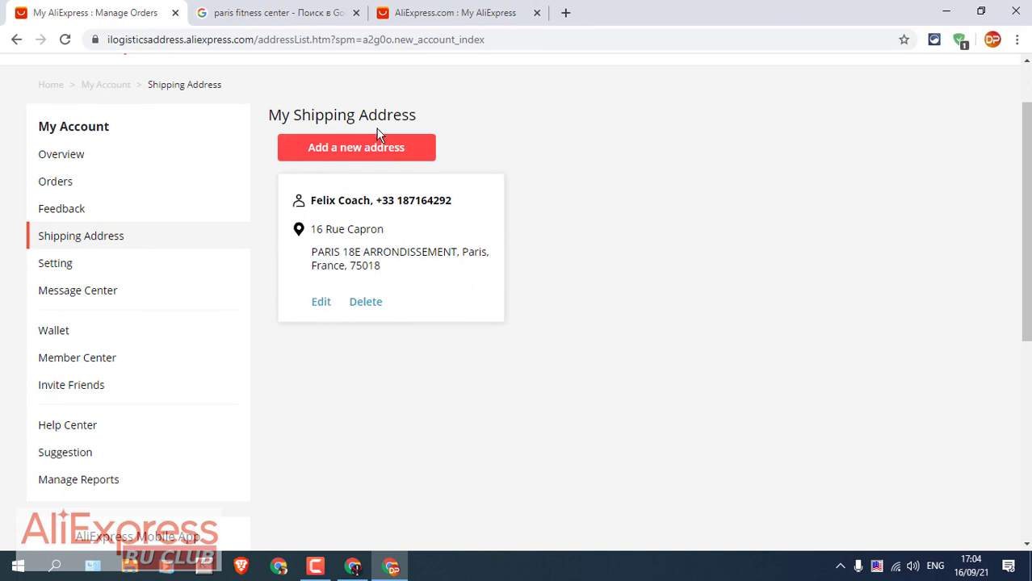
scroll(267, 238, "up", 1)
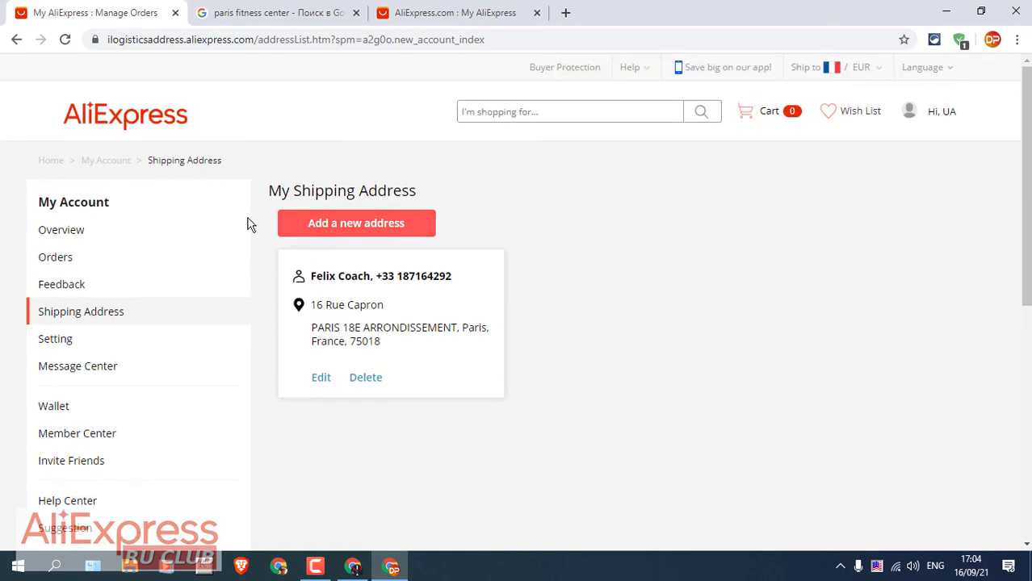
left_click(134, 119)
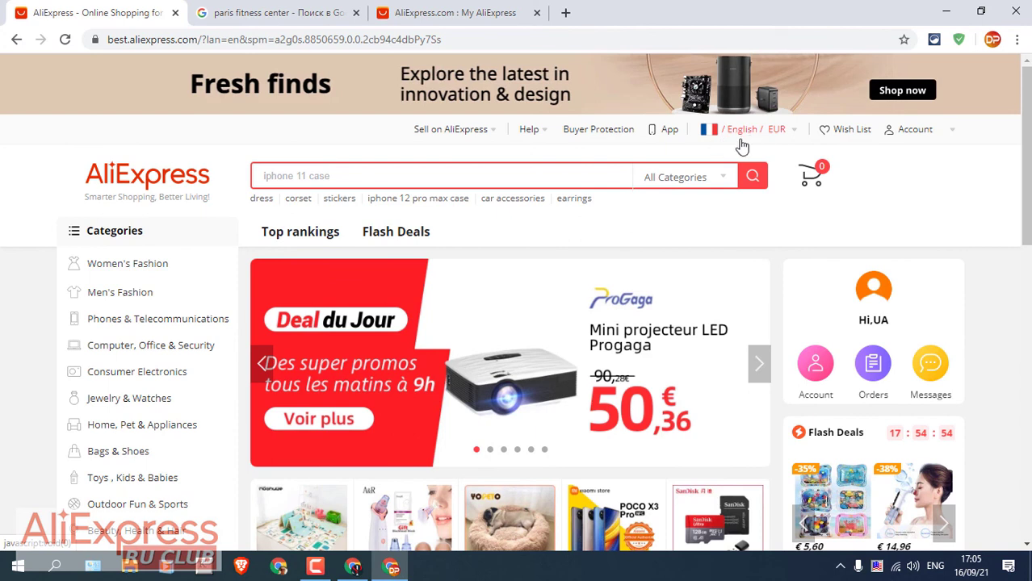
- Open the Women Sneakers product from the Dropshipper Center list in a new tab
left_click(485, 13)
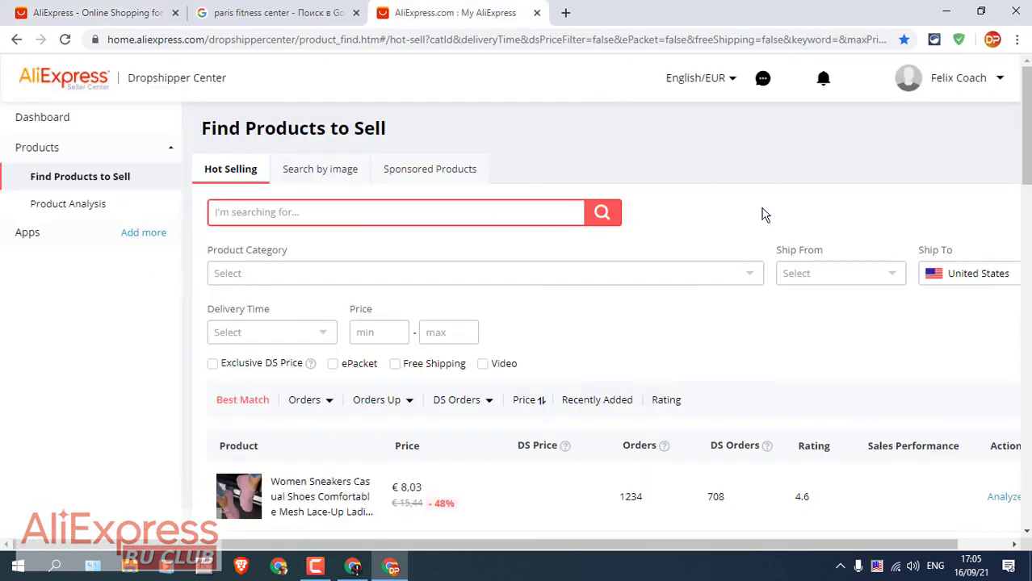
scroll(507, 307, "down", 3)
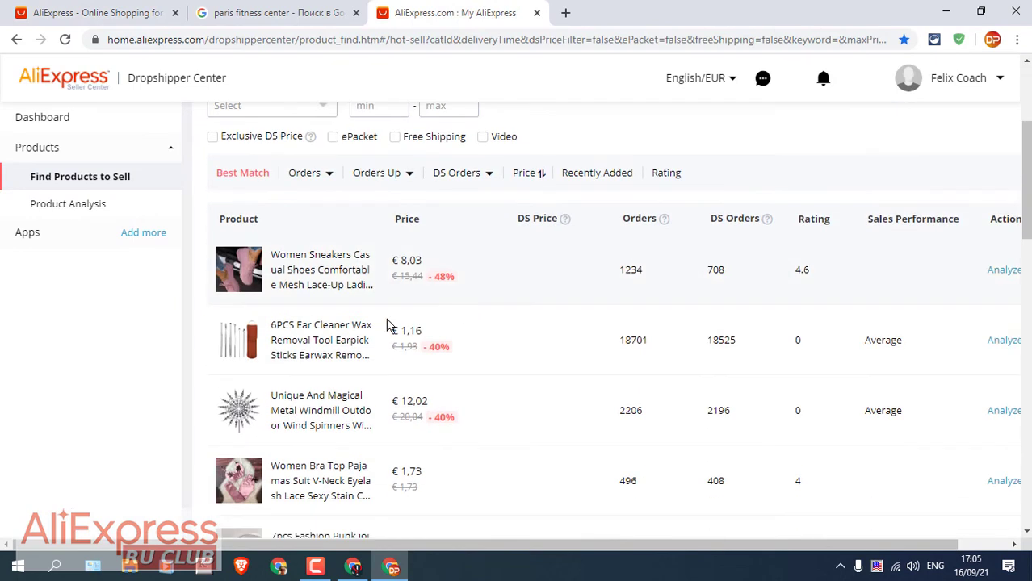
left_click(331, 275)
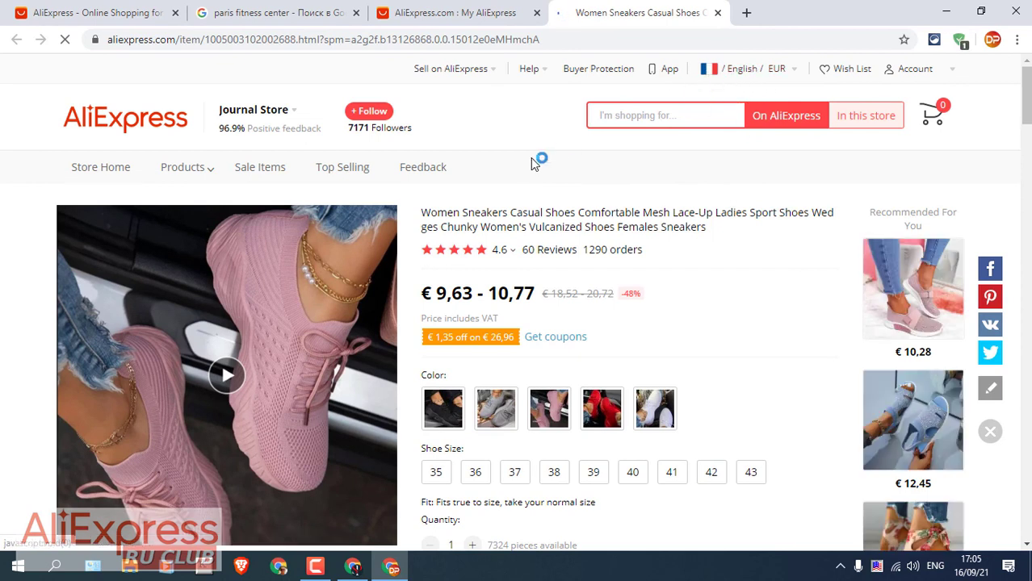
scroll(533, 162, "down", 3)
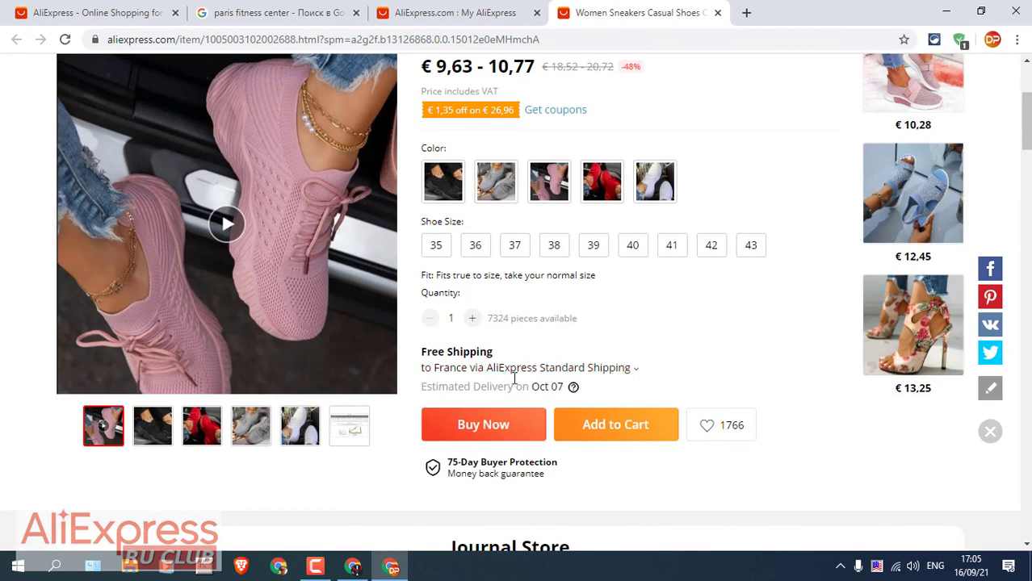
scroll(619, 379, "down", 5)
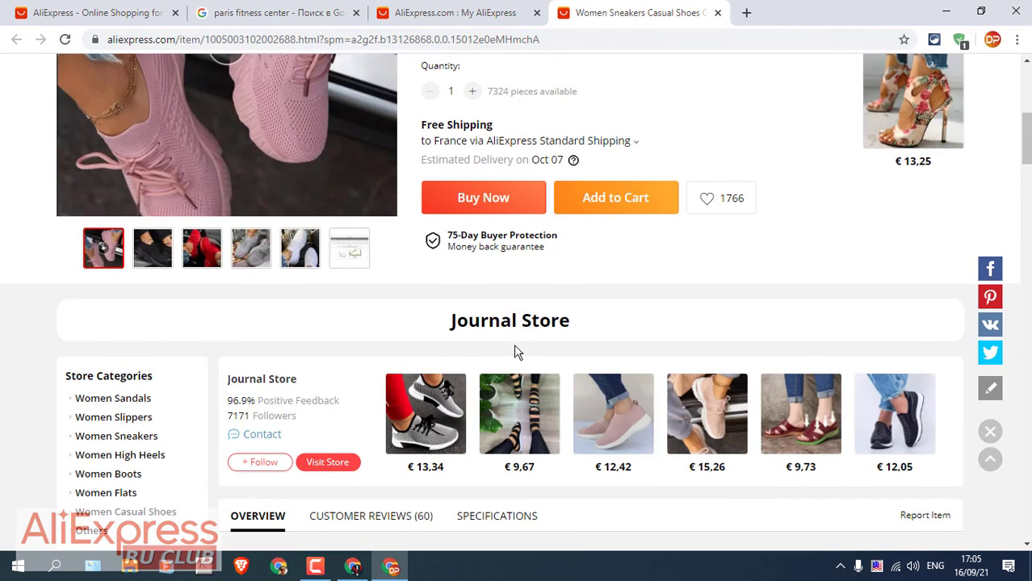
scroll(442, 322, "up", 10)
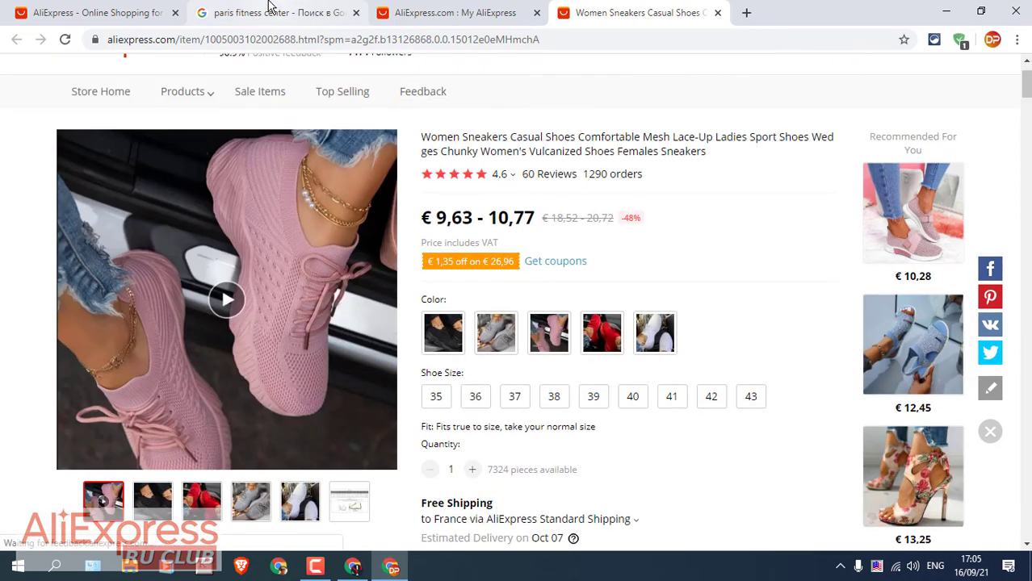
- Close the paris fitness center Google search and return to the Dropshipper Center list
left_click(271, 10)
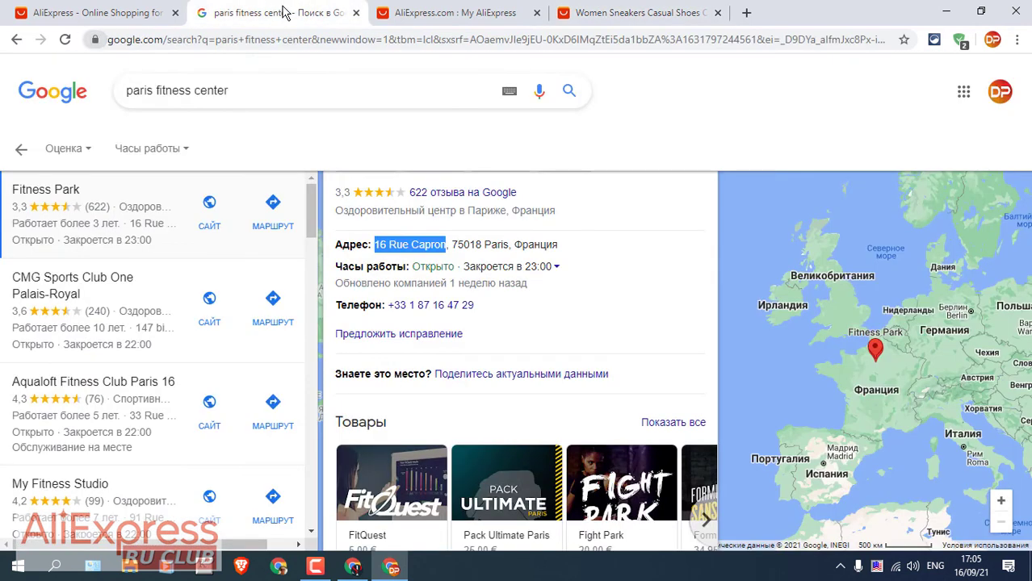
left_click(356, 13)
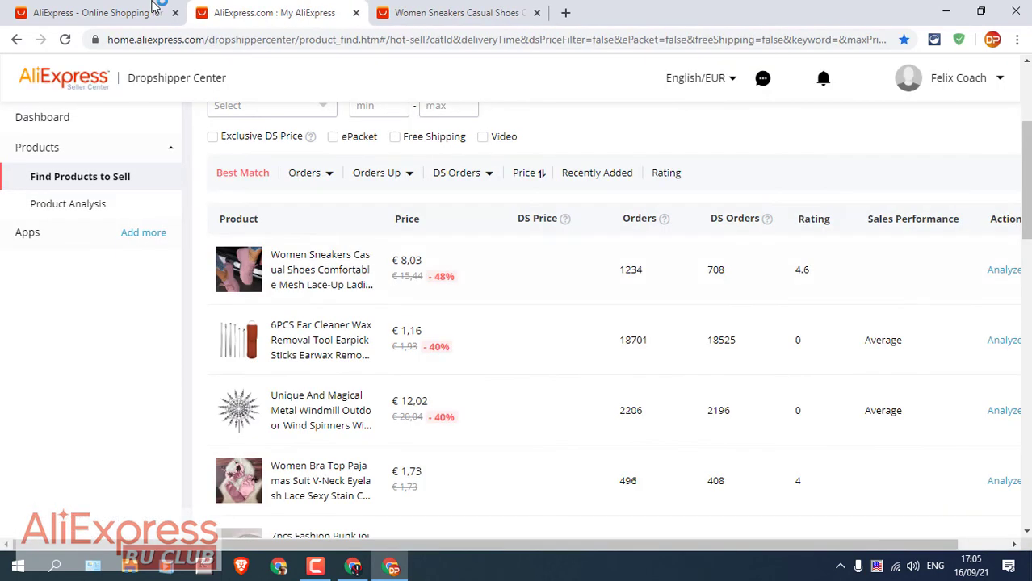
left_click(98, 9)
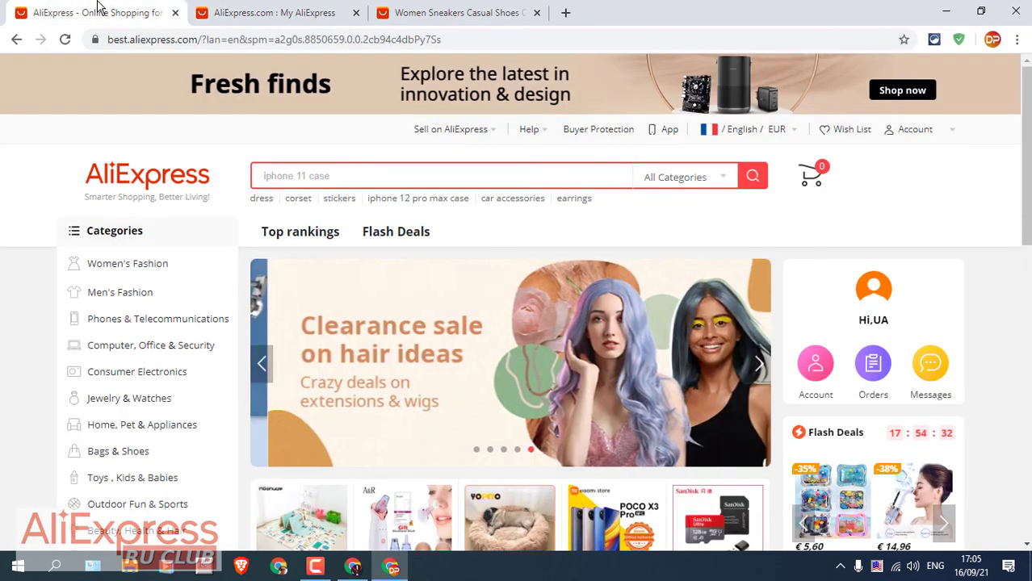
left_click(289, 11)
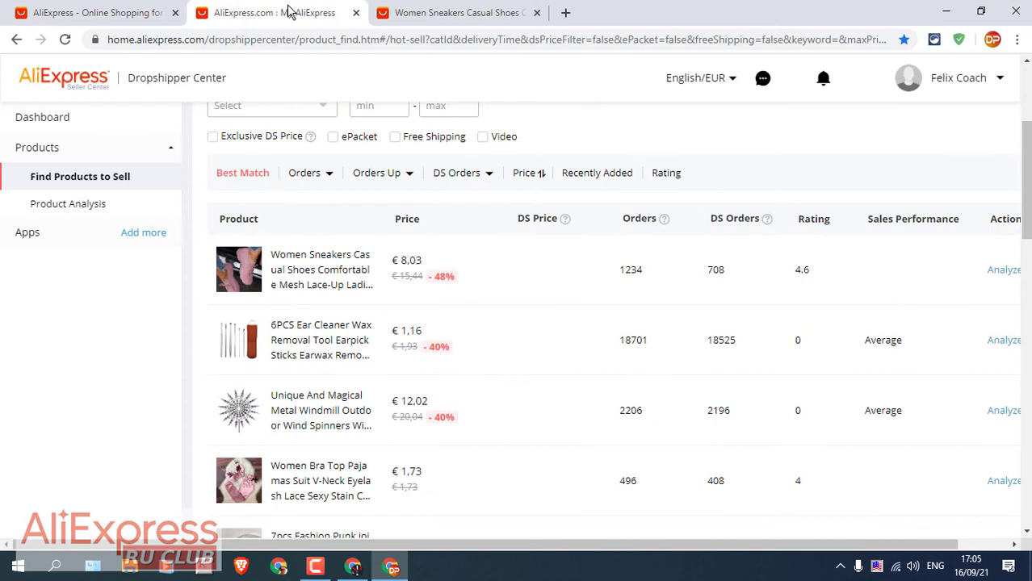
- Block the notification request on the Women Sneakers page
left_click(440, 12)
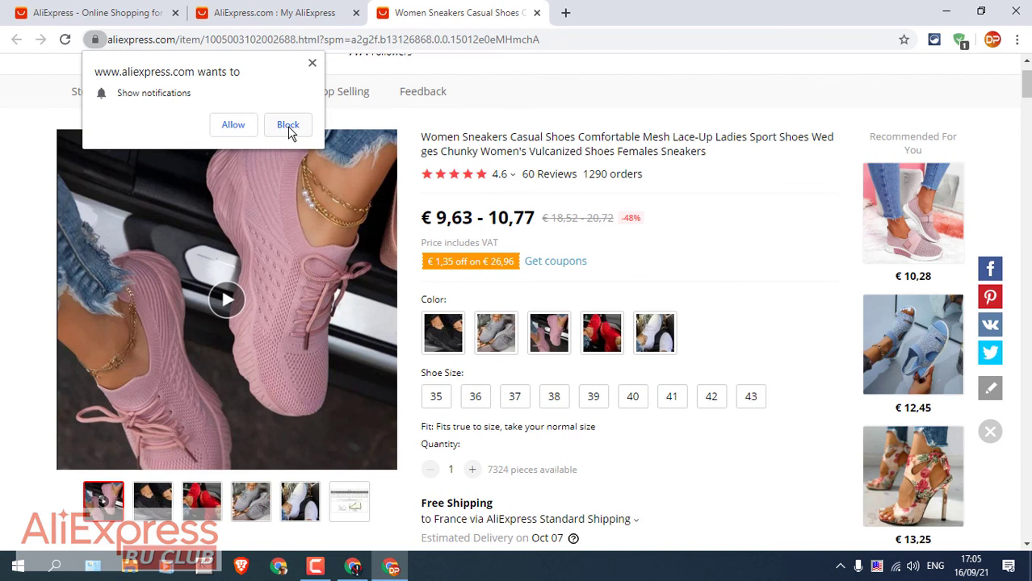
left_click(288, 126)
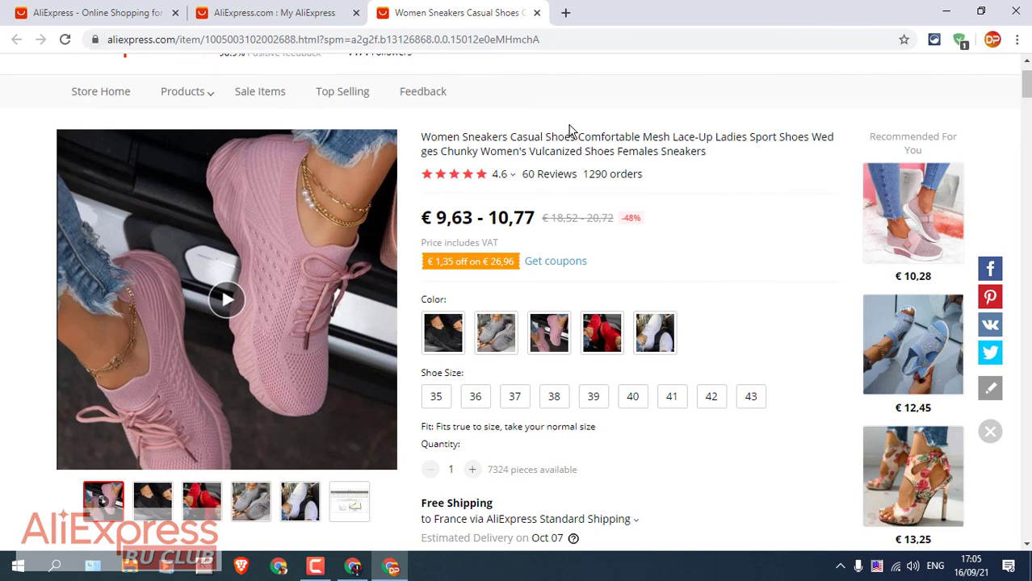
scroll(554, 137, "up", 1)
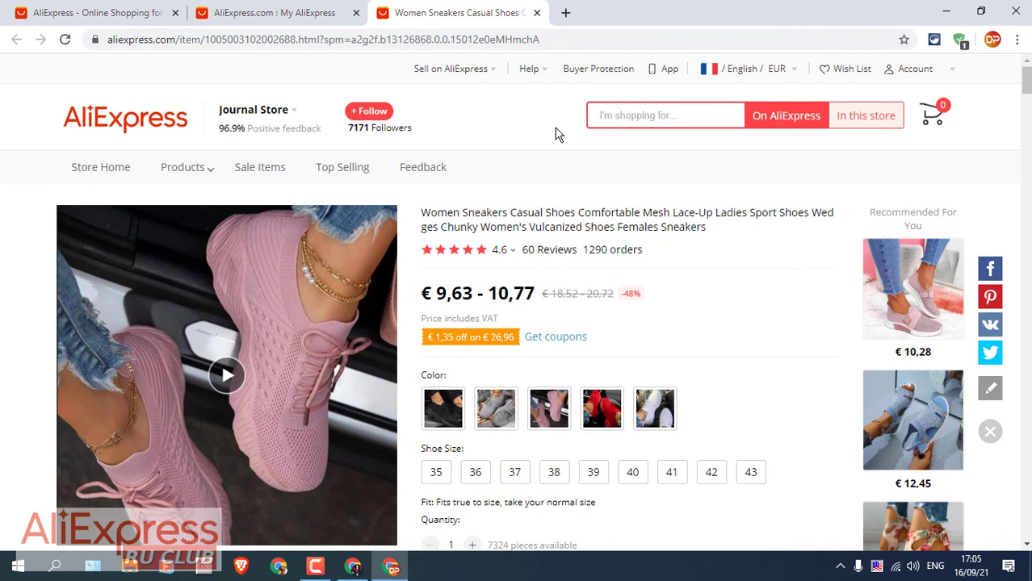
scroll(486, 172, "down", 2)
- Select size 38 in Grey and bring up the shipping options
left_click(554, 320)
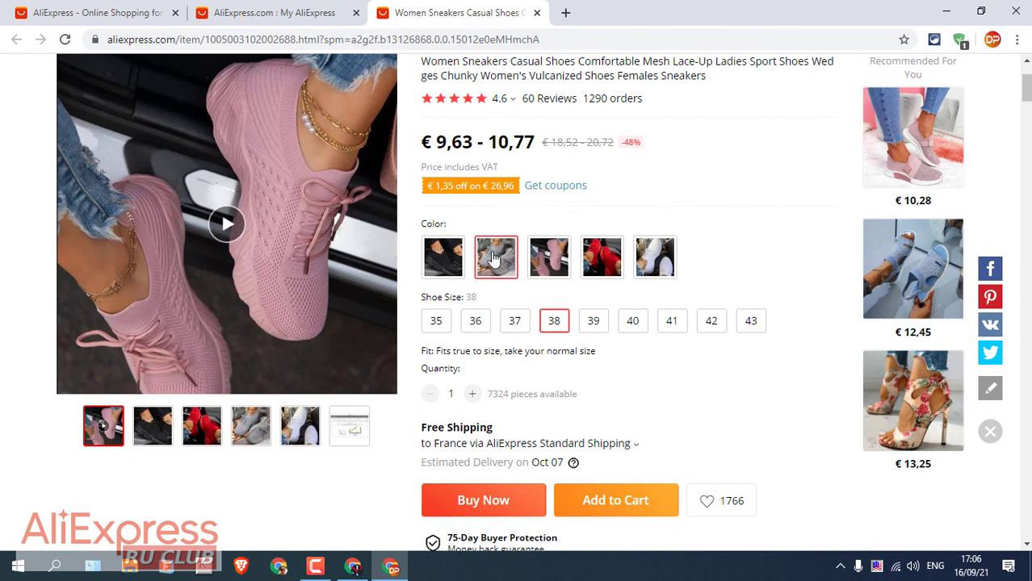
left_click(497, 260)
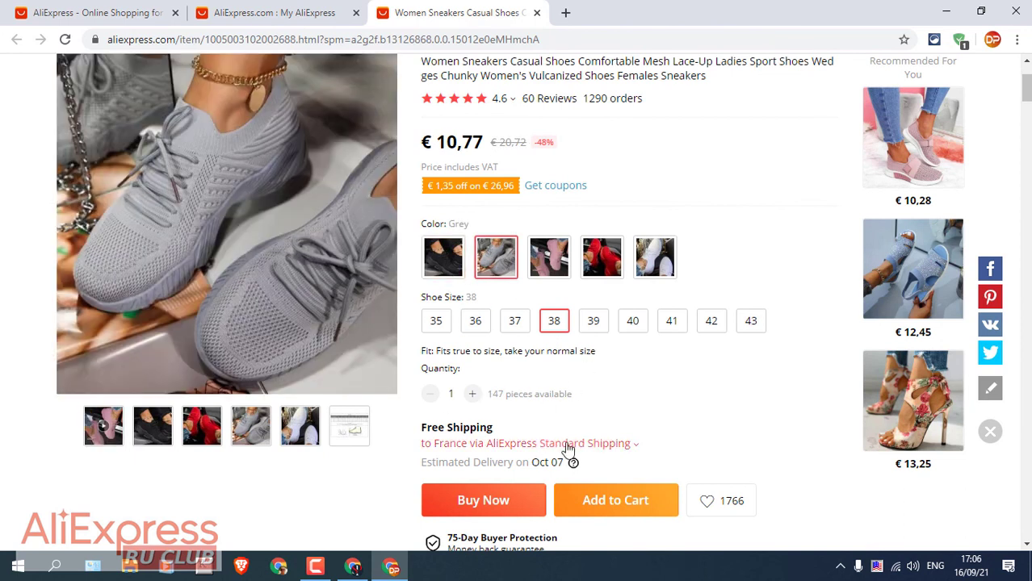
scroll(536, 443, "down", 2)
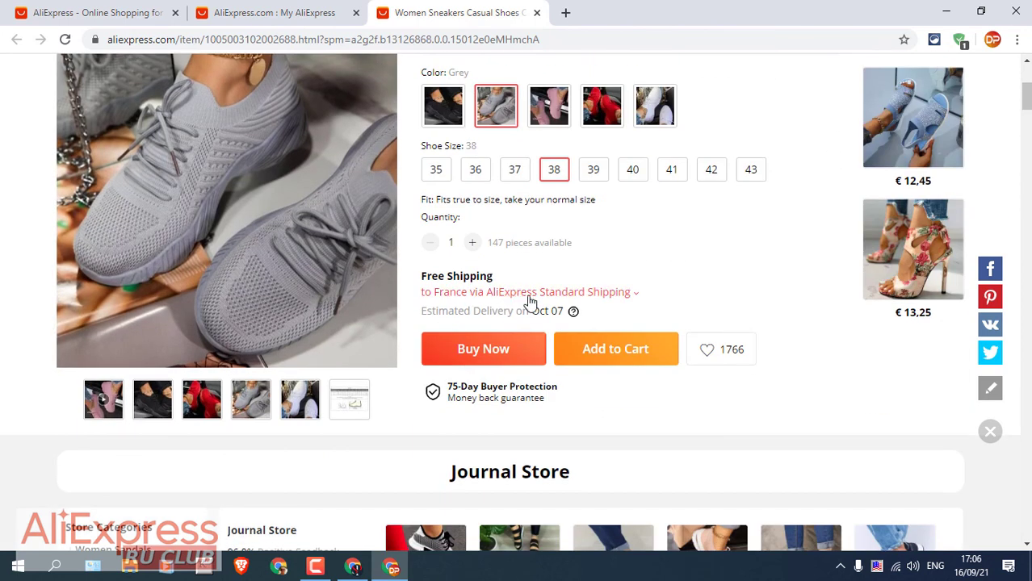
left_click(529, 299)
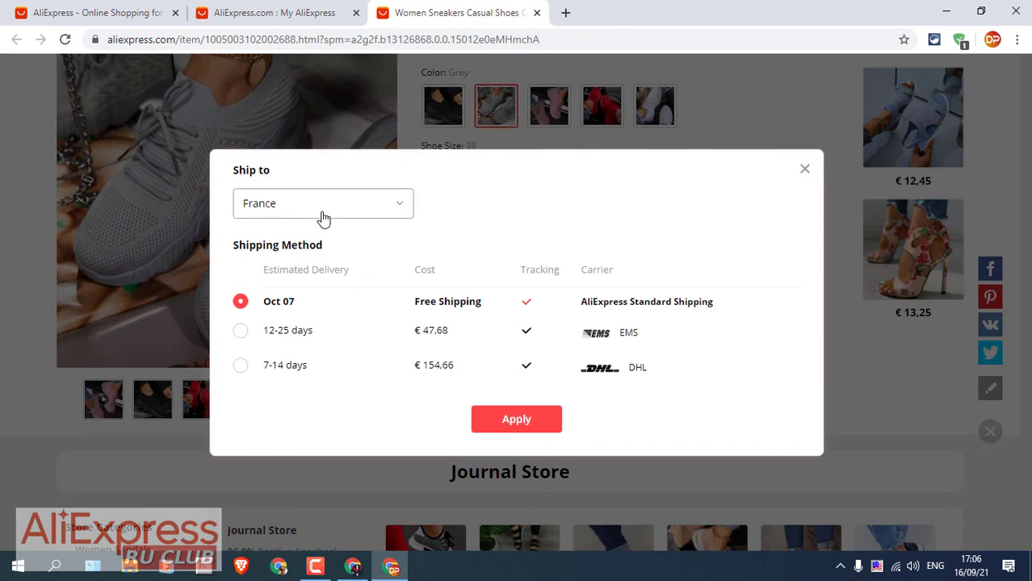
- Check shipping costs to Australia and Canada, then close the dialog without applying
left_click(323, 212)
scroll(325, 333, "down", 3)
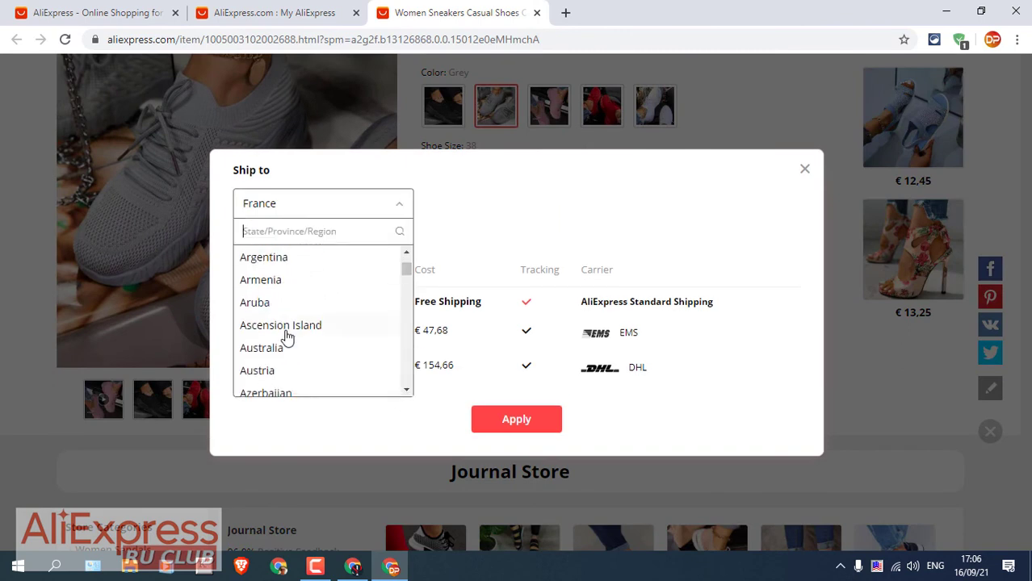
left_click(269, 352)
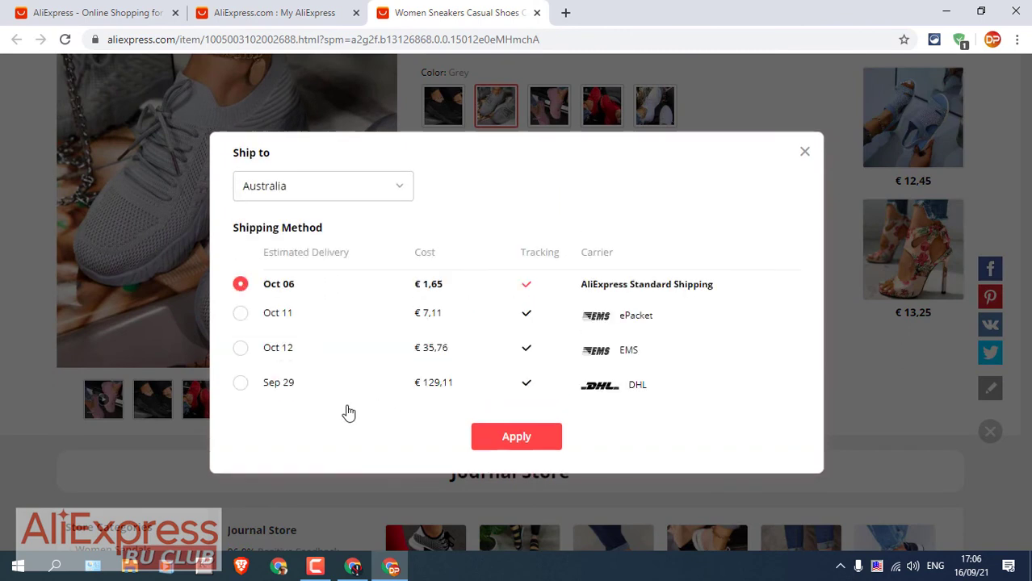
left_click(347, 196)
scroll(290, 315, "down", 5)
scroll(290, 315, "down", 2)
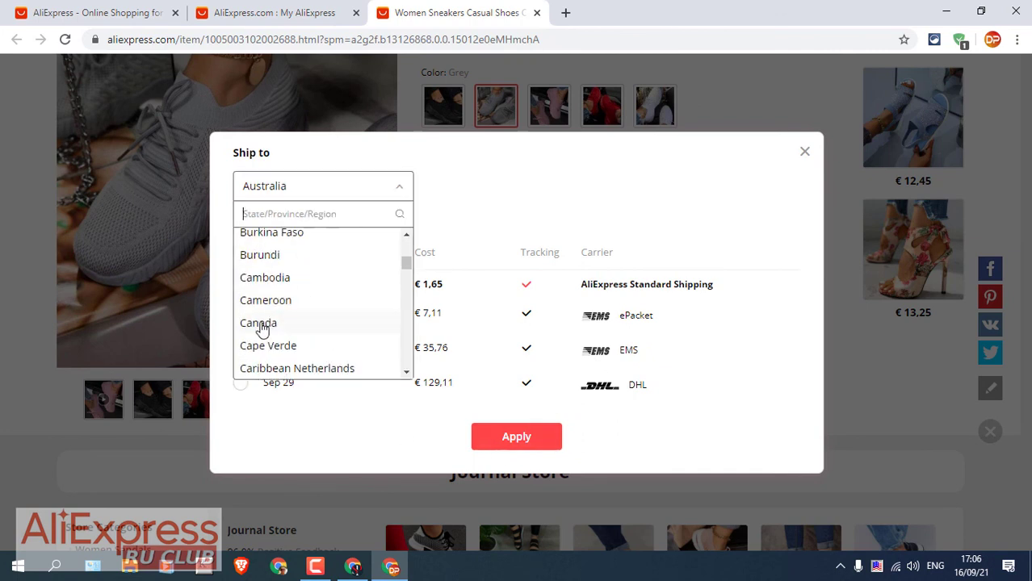
left_click(260, 324)
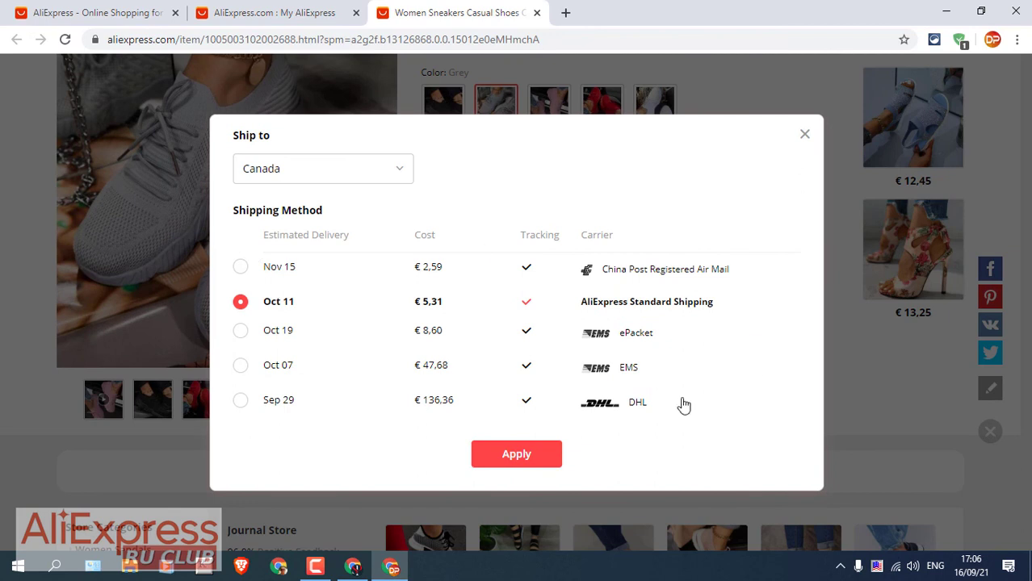
left_click(804, 134)
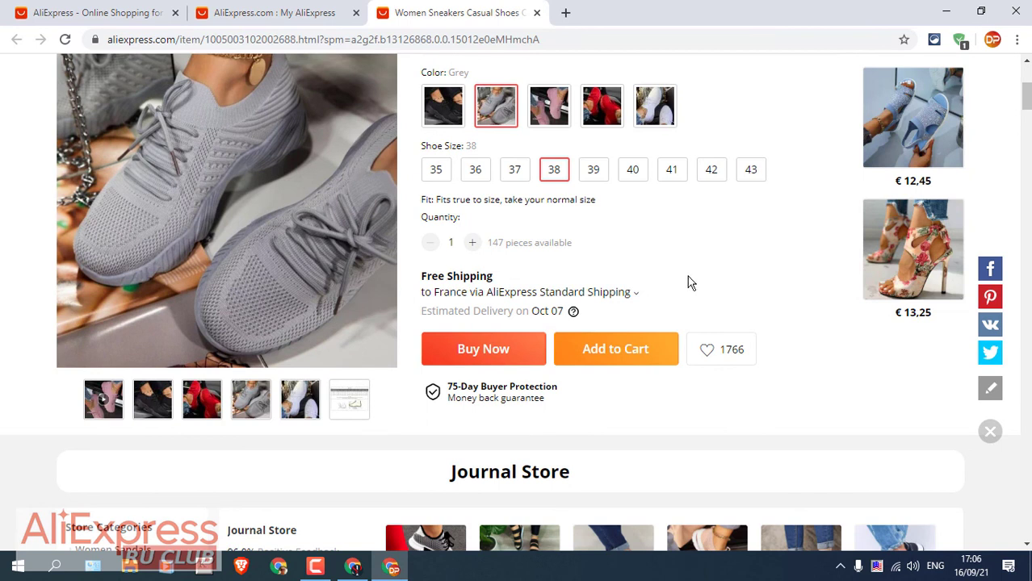
scroll(638, 284, "up", 4)
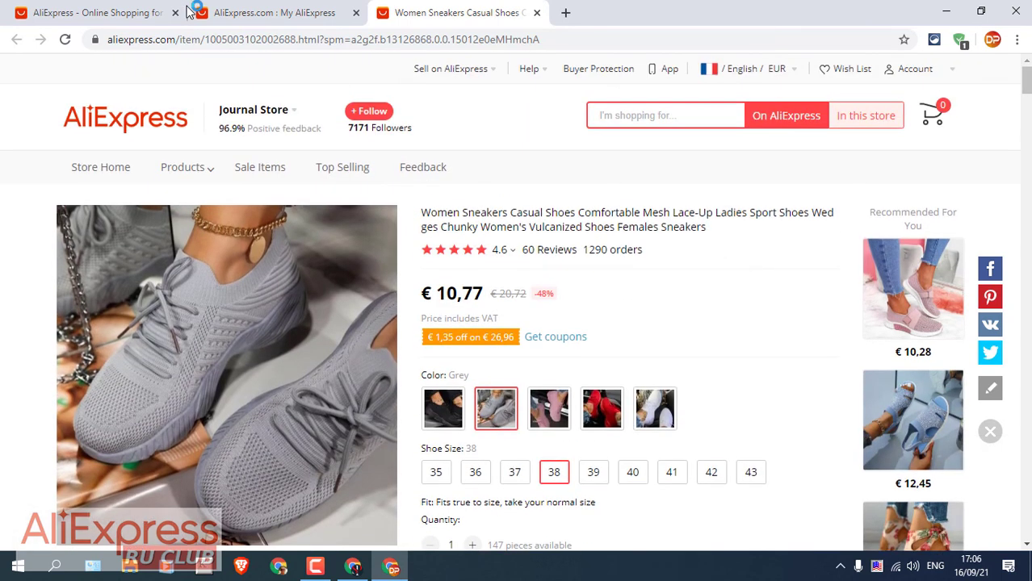
- Open the 6PCS Ear Cleaner and FANGTUOSI gimbal stabilizer product pages from the list
left_click(133, 9)
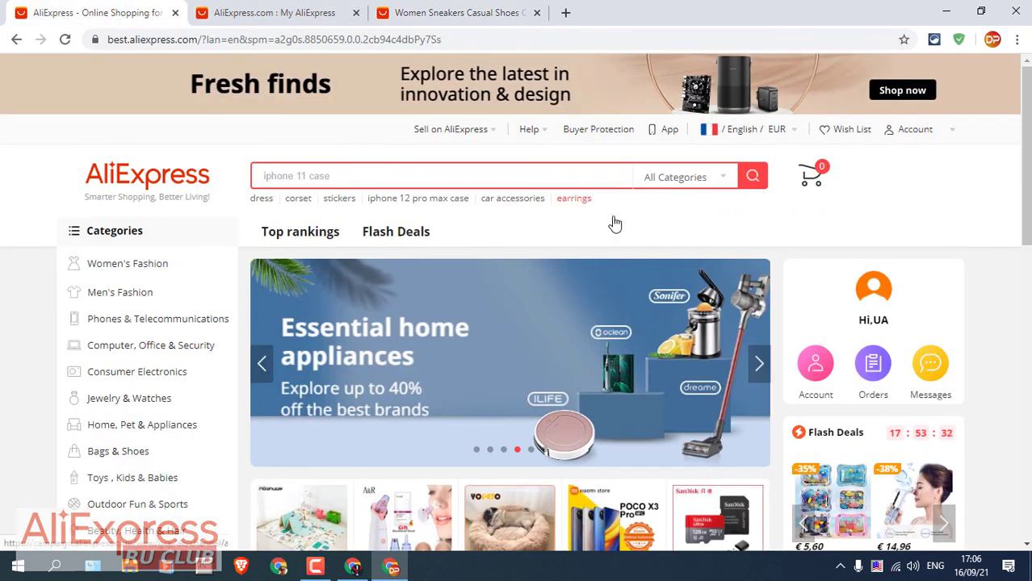
left_click(265, 12)
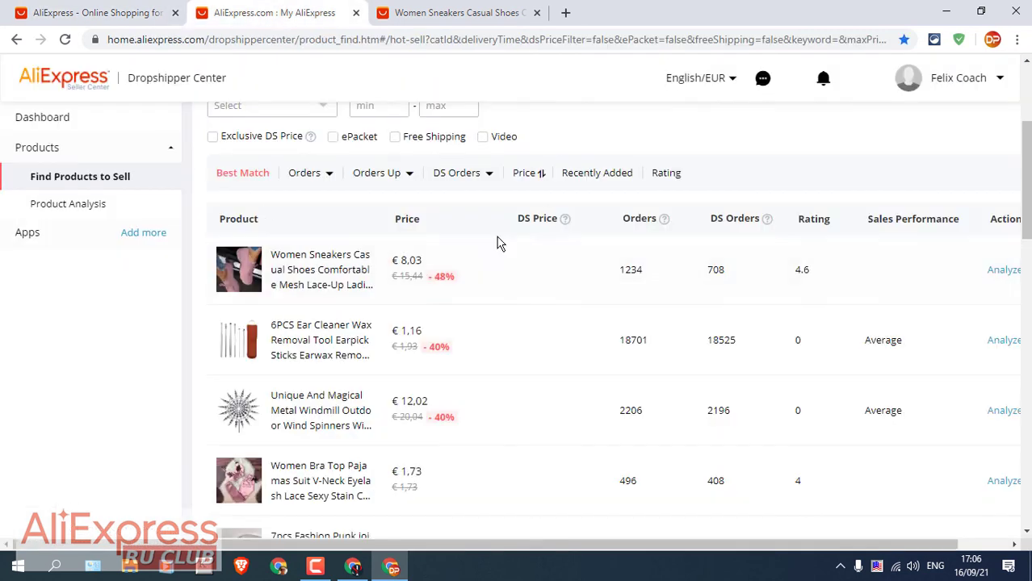
scroll(582, 295, "up", 3)
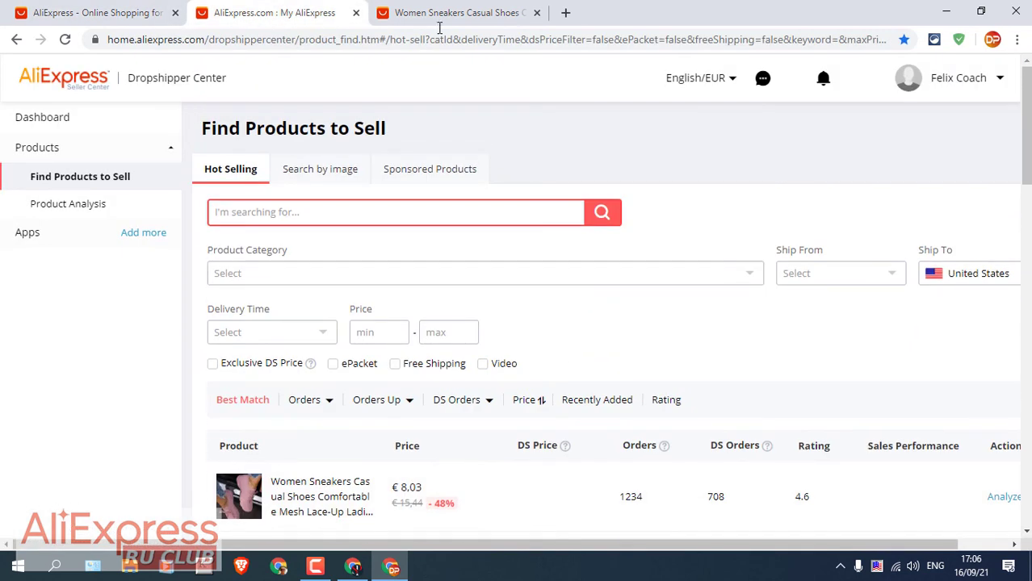
left_click(467, 12)
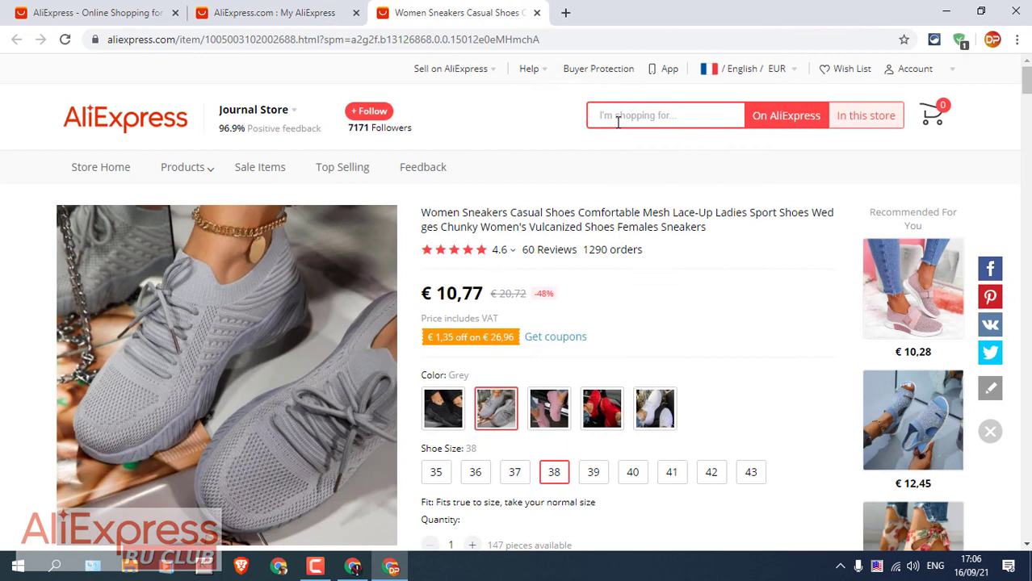
left_click(295, 11)
scroll(533, 235, "down", 5)
scroll(441, 302, "down", 3)
scroll(396, 281, "up", 3)
left_click(349, 178)
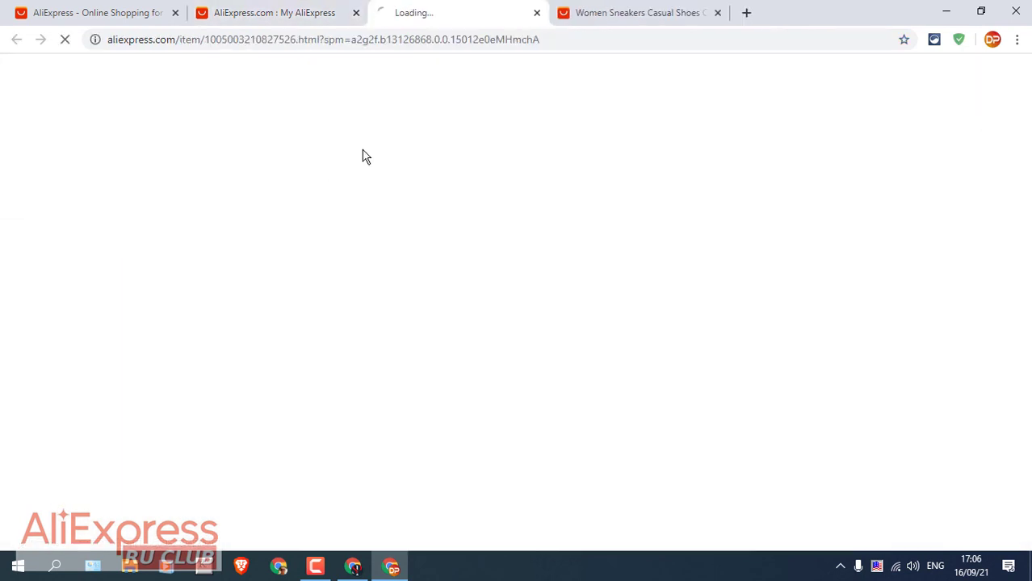
left_click(290, 12)
scroll(323, 260, "down", 3)
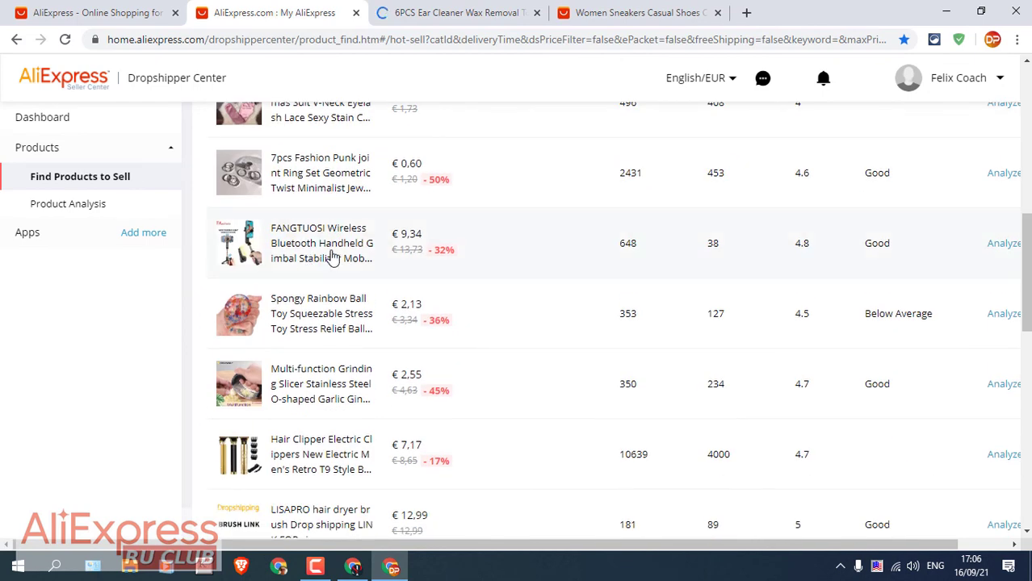
left_click(331, 257)
left_click(260, 11)
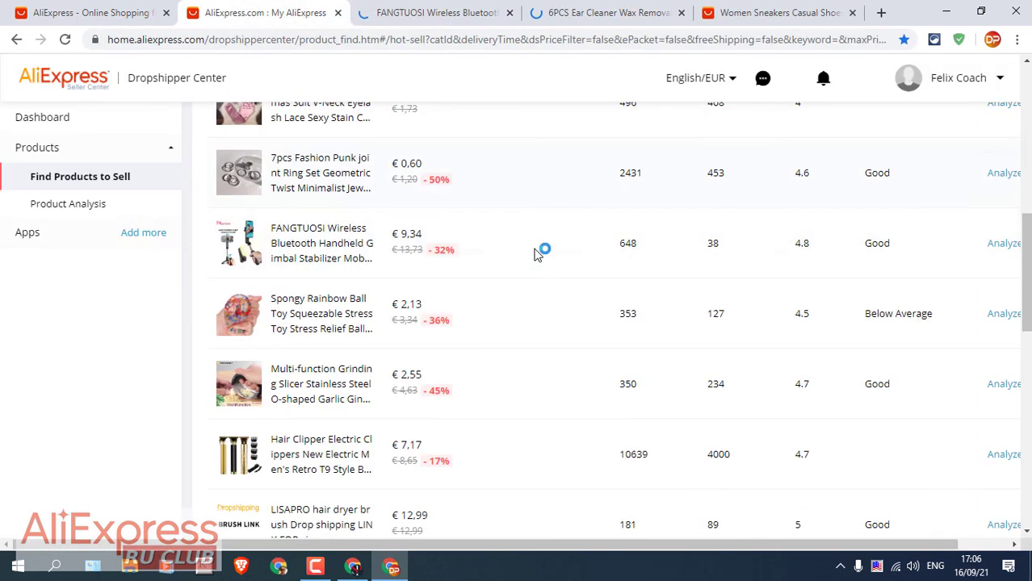
- Open the Multi-function Grinding slicer page and view its last photo with dimensions
left_click(338, 383)
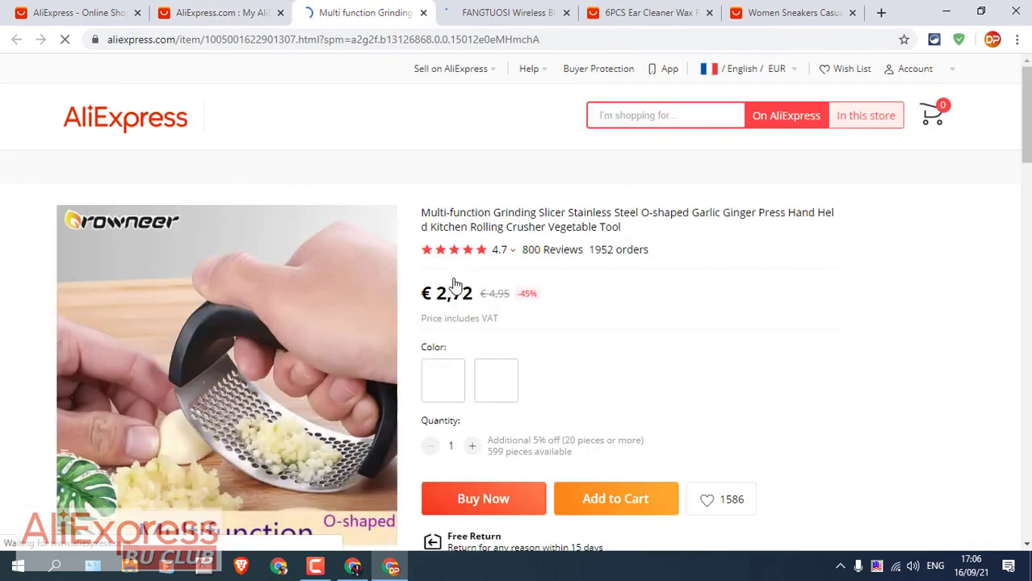
scroll(457, 284, "down", 1)
scroll(484, 408, "down", 2)
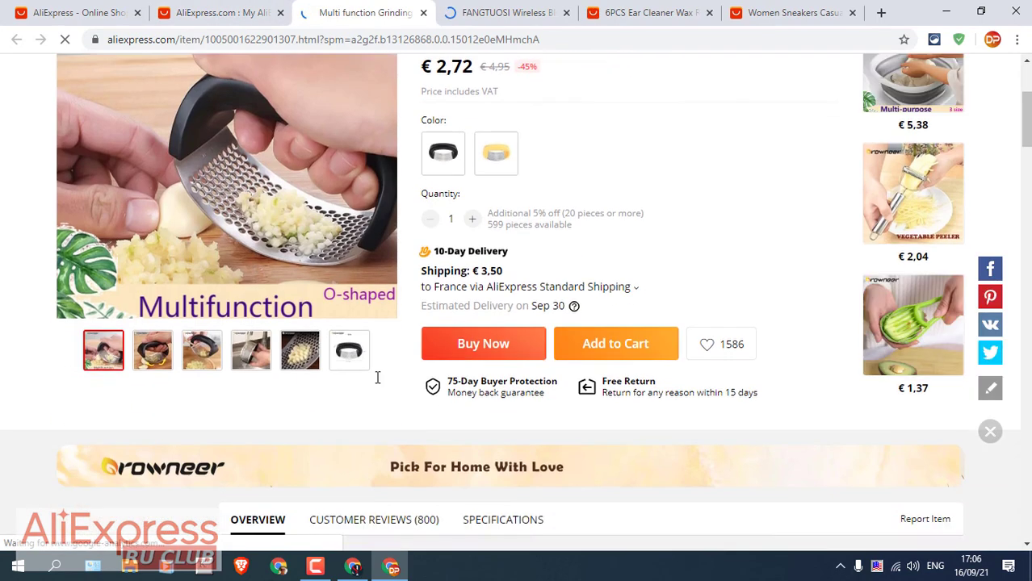
left_click(506, 341)
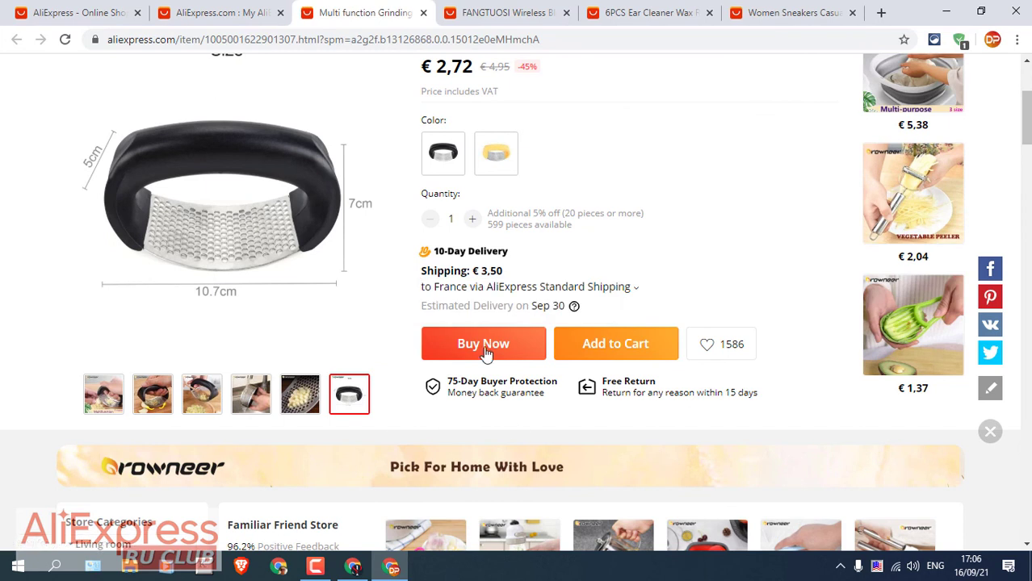
scroll(485, 191, "up", 3)
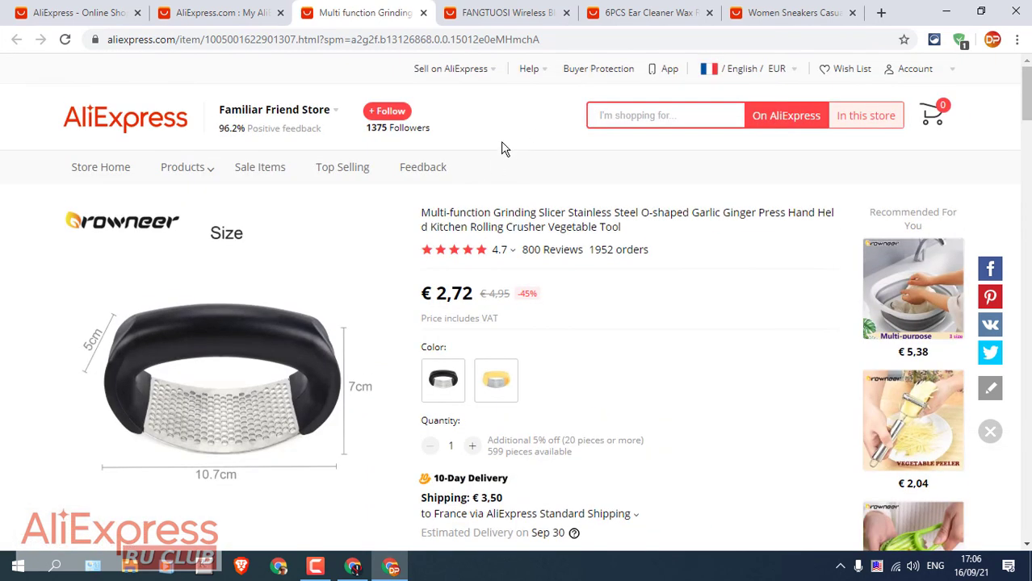
scroll(506, 144, "down", 3)
- Look through the gimbal's third colour, then the ear cleaner and Women Sneakers pages
left_click(485, 13)
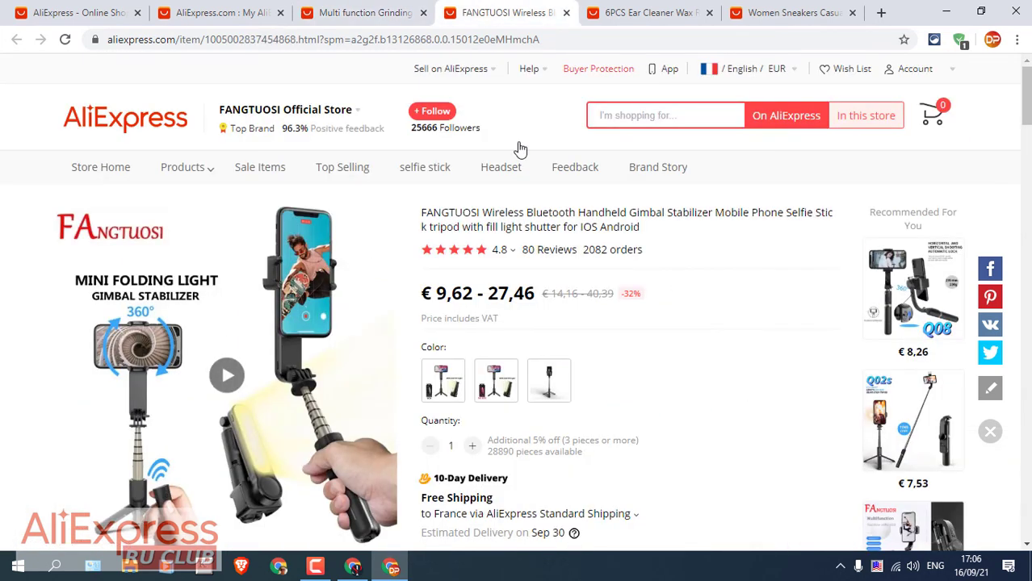
left_click(564, 363)
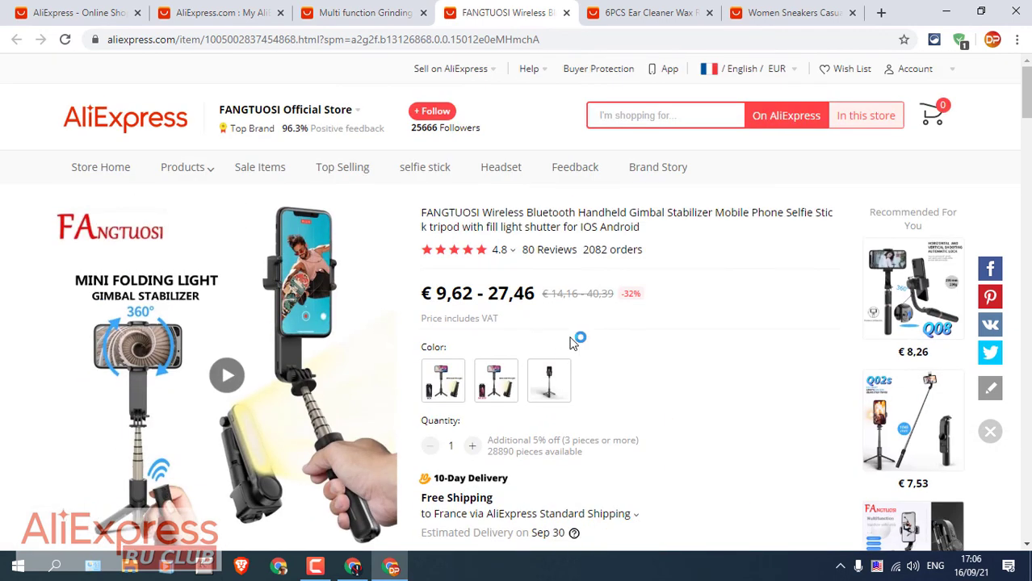
left_click(644, 14)
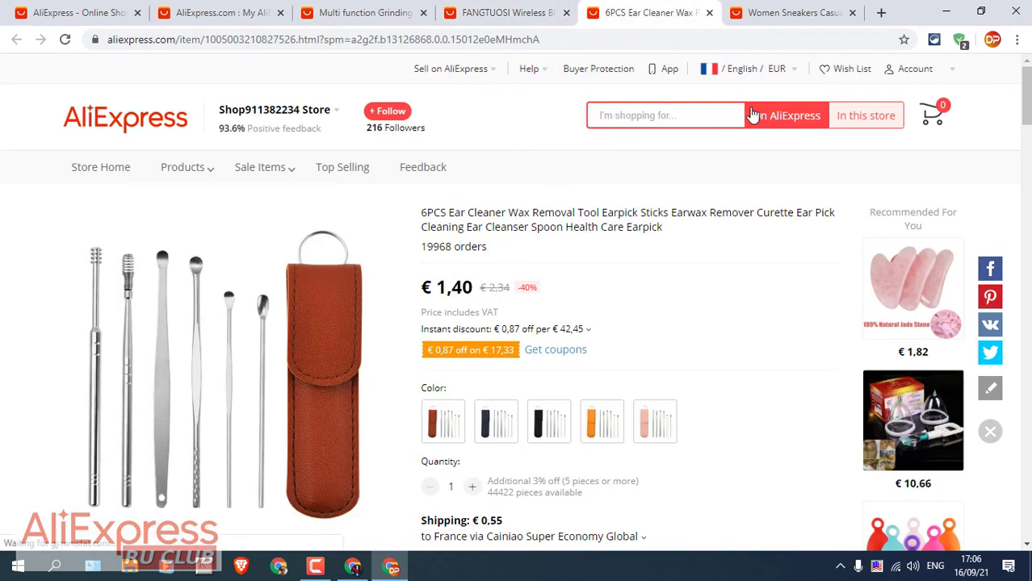
left_click(787, 13)
scroll(767, 121, "down", 1)
scroll(685, 162, "up", 1)
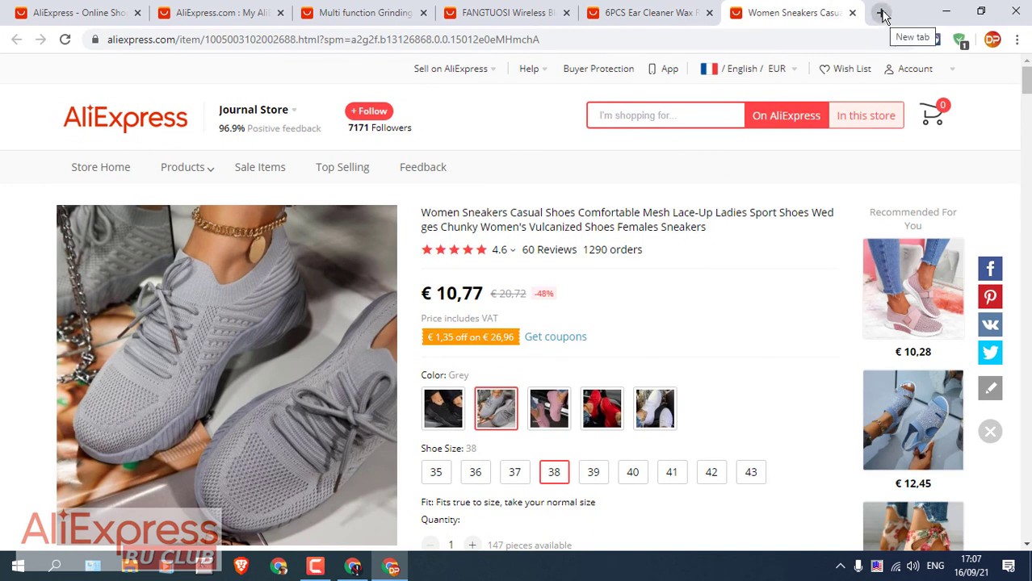
- In a new tab, add a 'DROP PROD' folder to the bookmarks bar
left_click(882, 13)
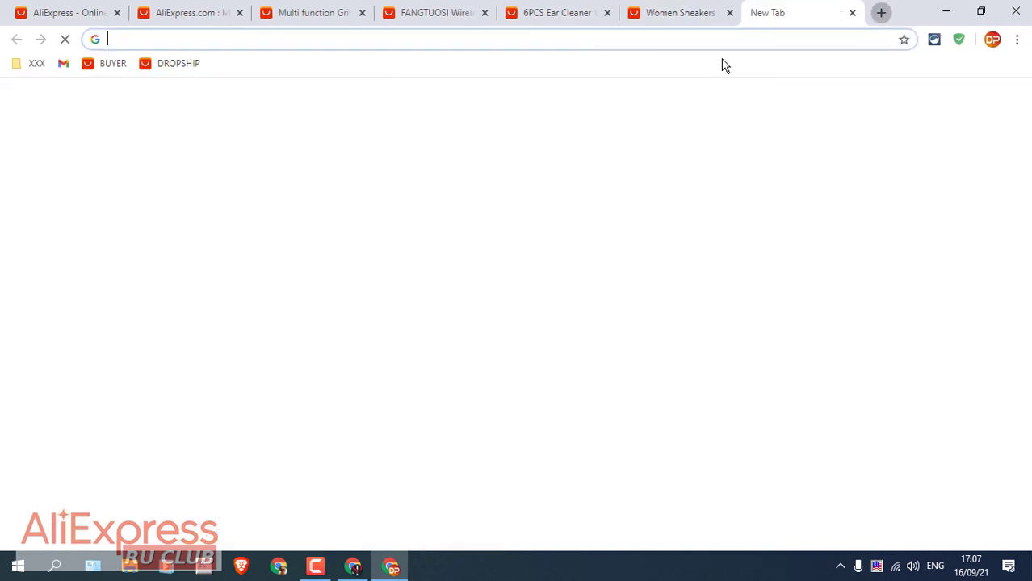
right_click(439, 75)
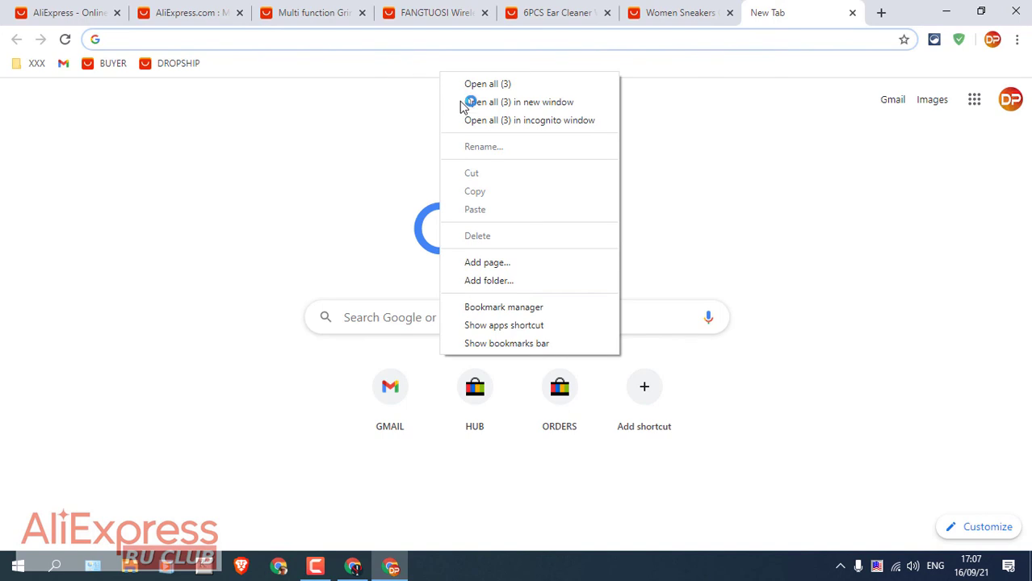
left_click(480, 282)
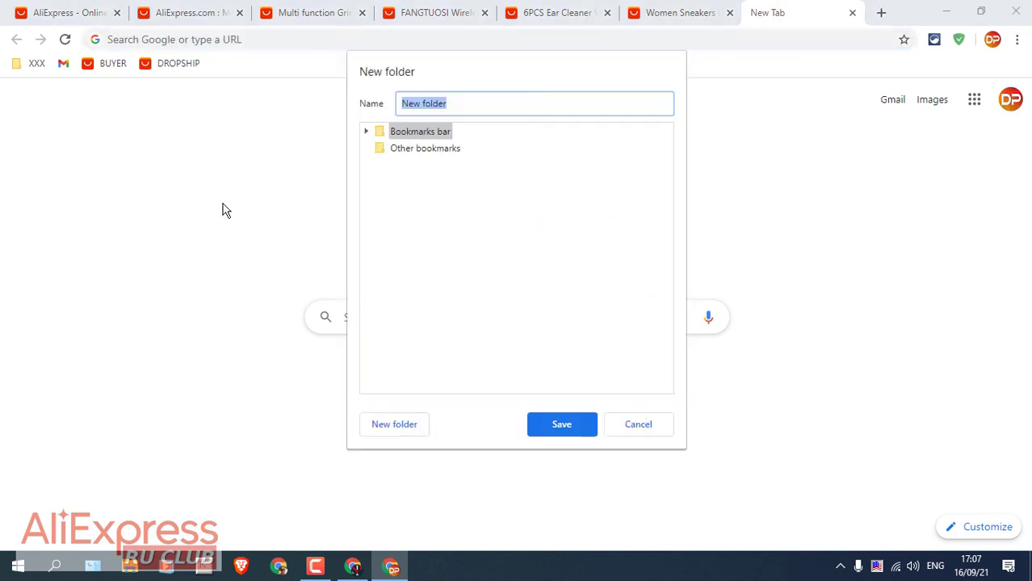
type("DROP PROD")
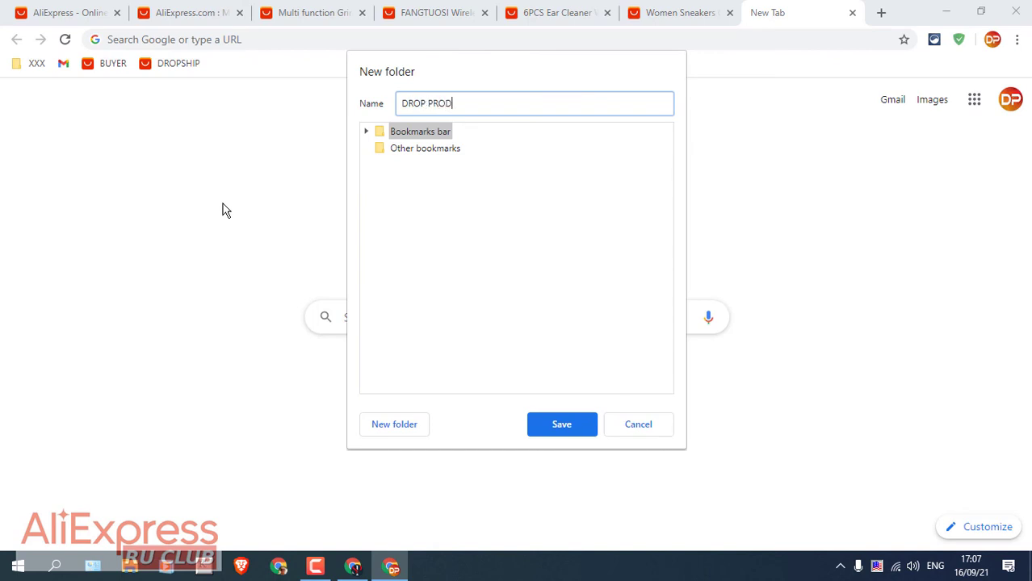
left_click(550, 428)
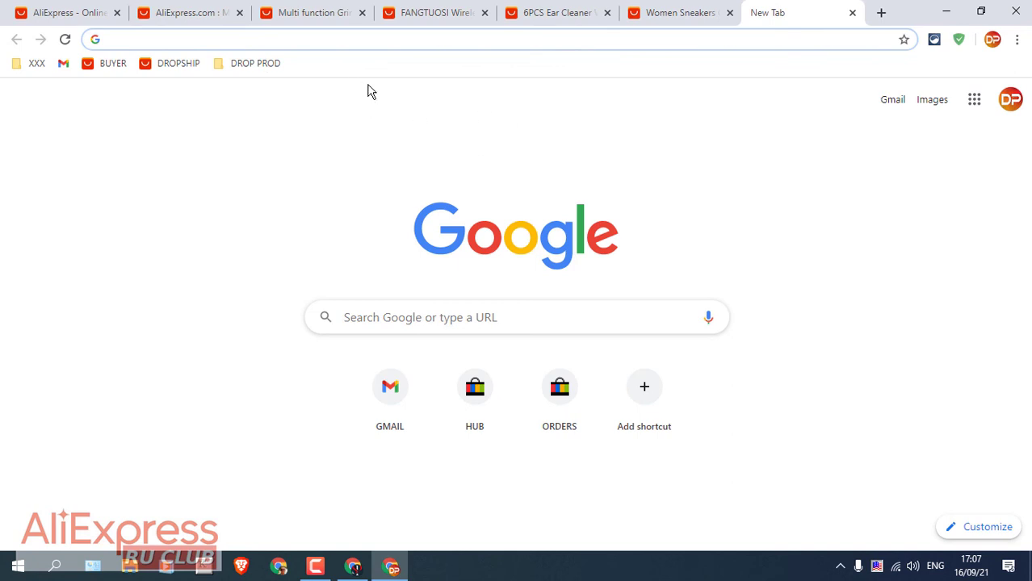
- Bookmark the garlic press product page into the DROP PROD folder
left_click(308, 11)
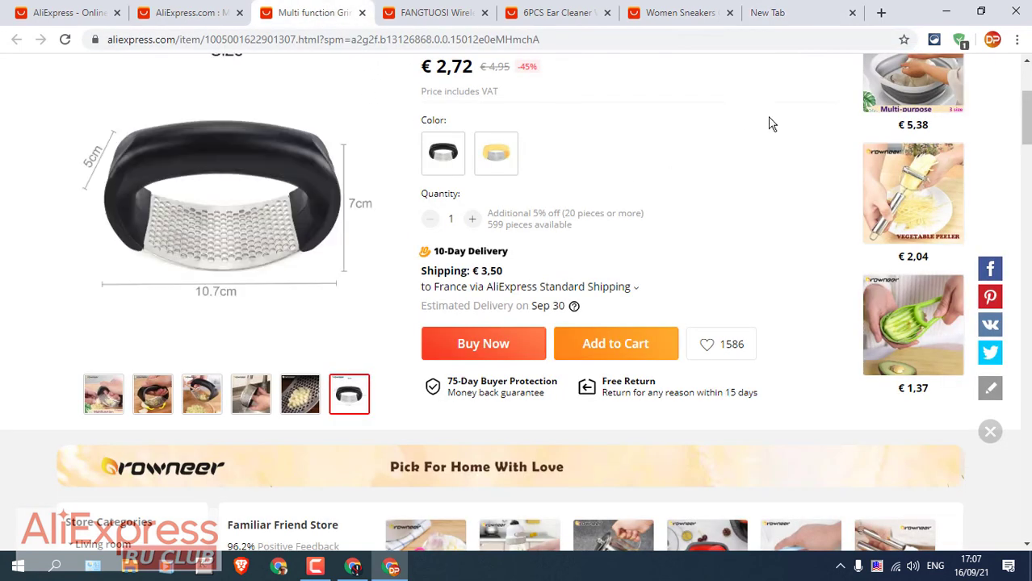
left_click(903, 39)
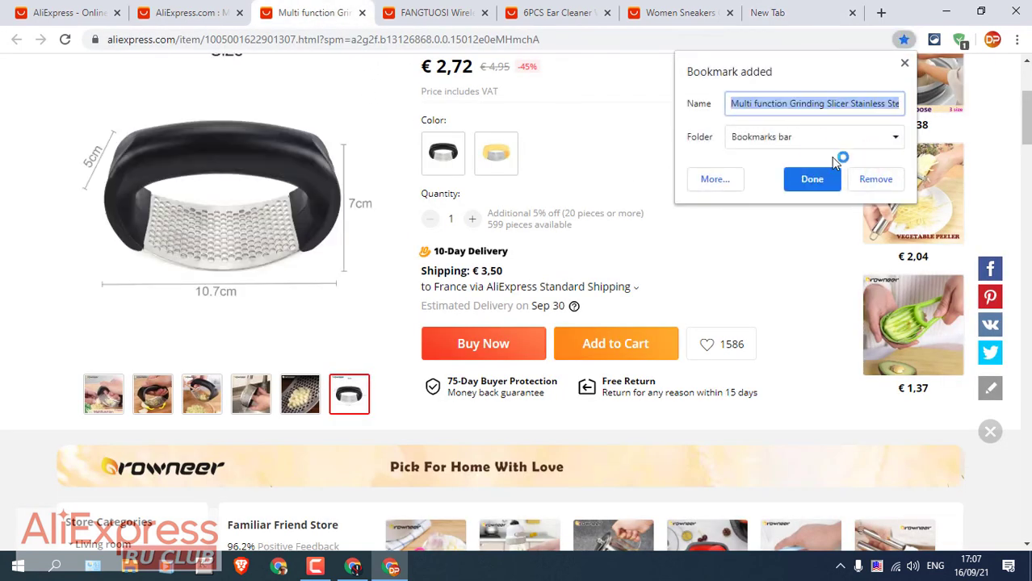
left_click(800, 139)
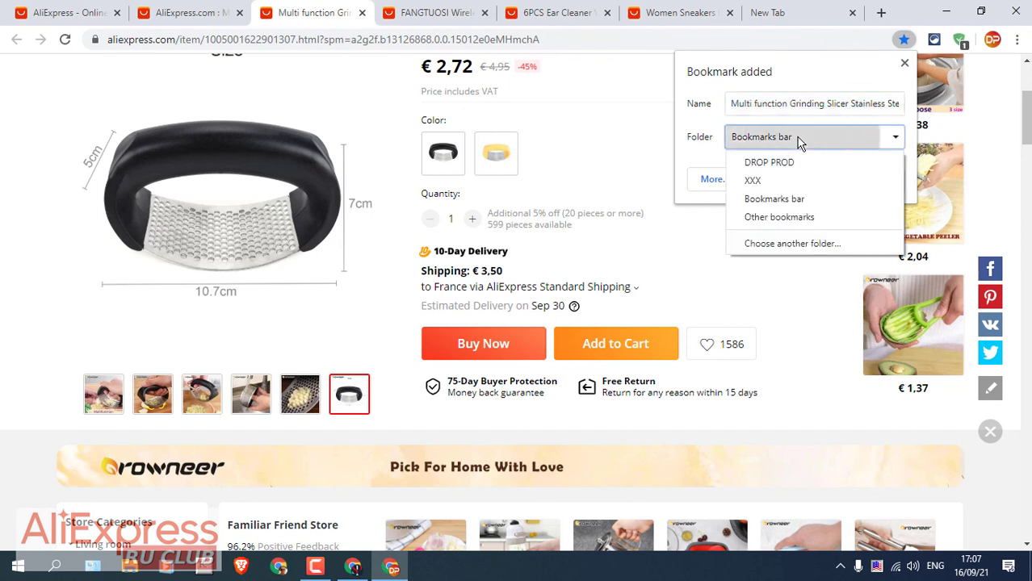
left_click(763, 164)
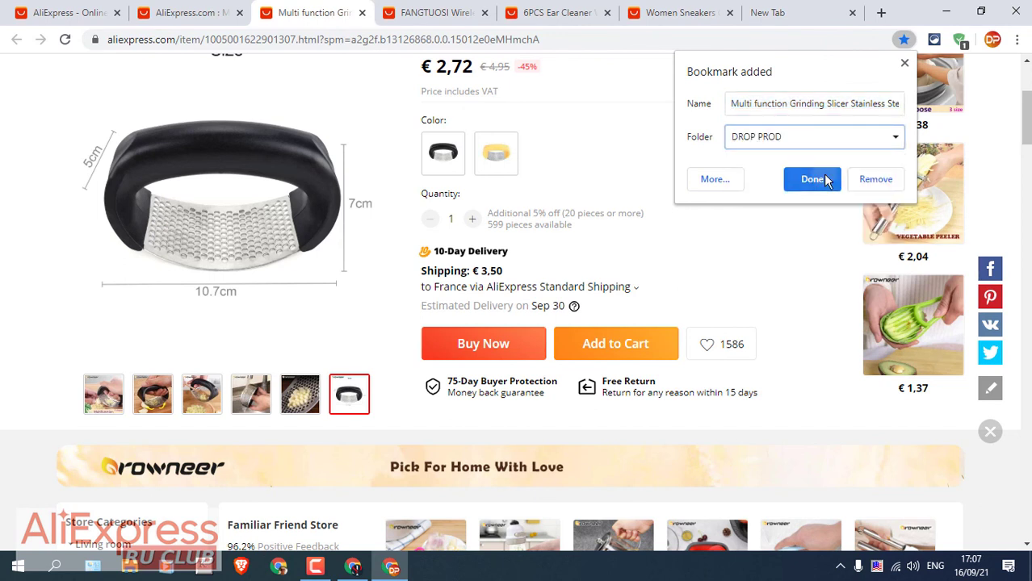
left_click(813, 179)
- Bookmark the gimbal and ear cleaner product pages into DROP PROD
key("ctrl+Tab")
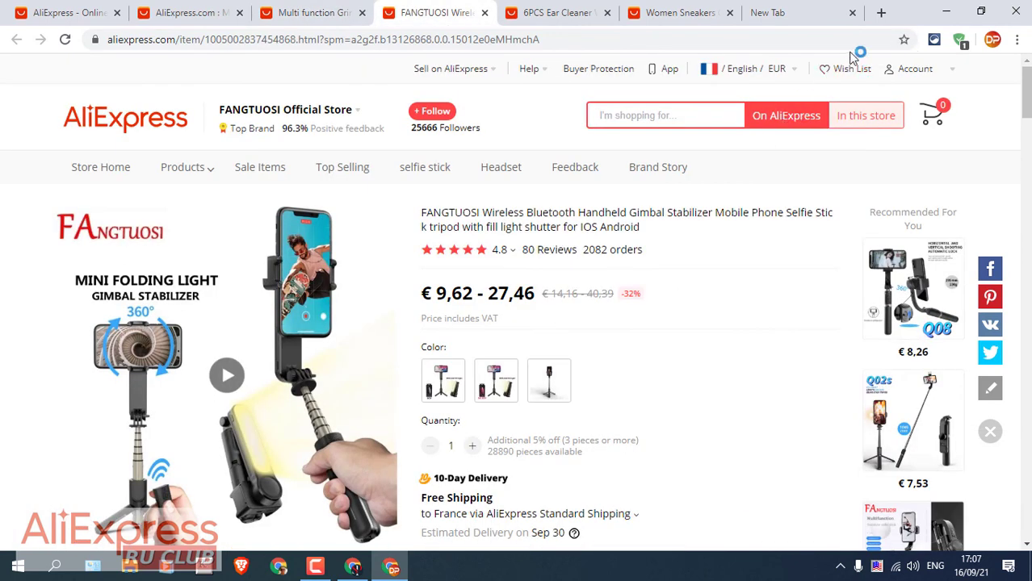
left_click(904, 39)
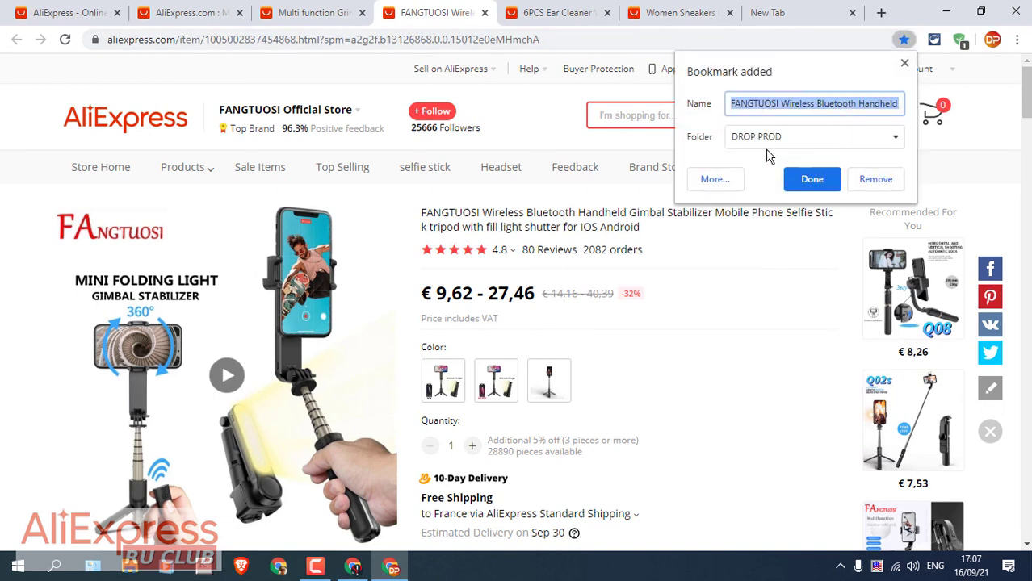
left_click(813, 180)
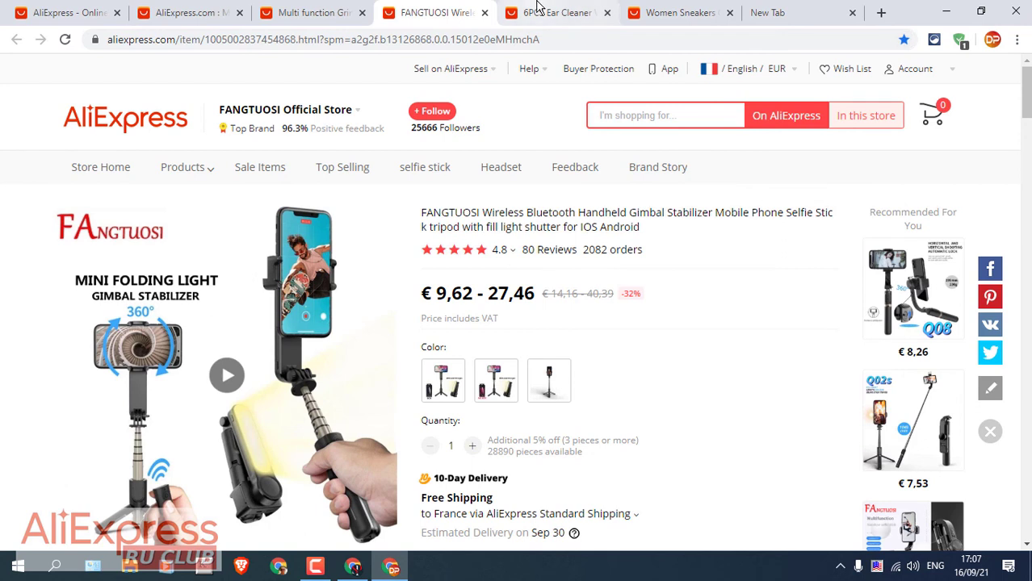
left_click(557, 13)
mouse_move(908, 61)
left_click(903, 39)
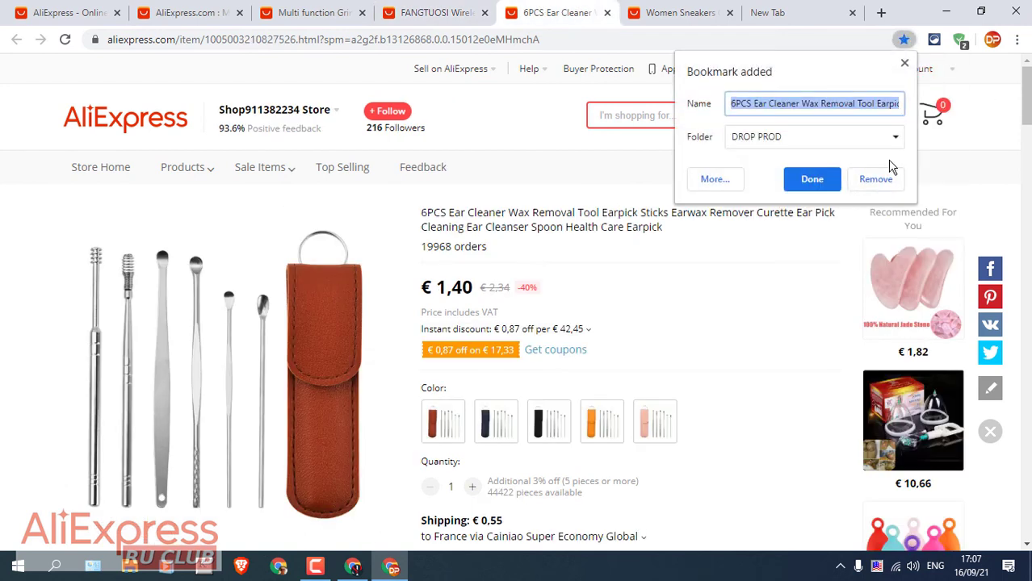
left_click(813, 179)
- Bookmark the Women Sneakers page into DROP PROD, then start a fresh new tab
left_click(674, 12)
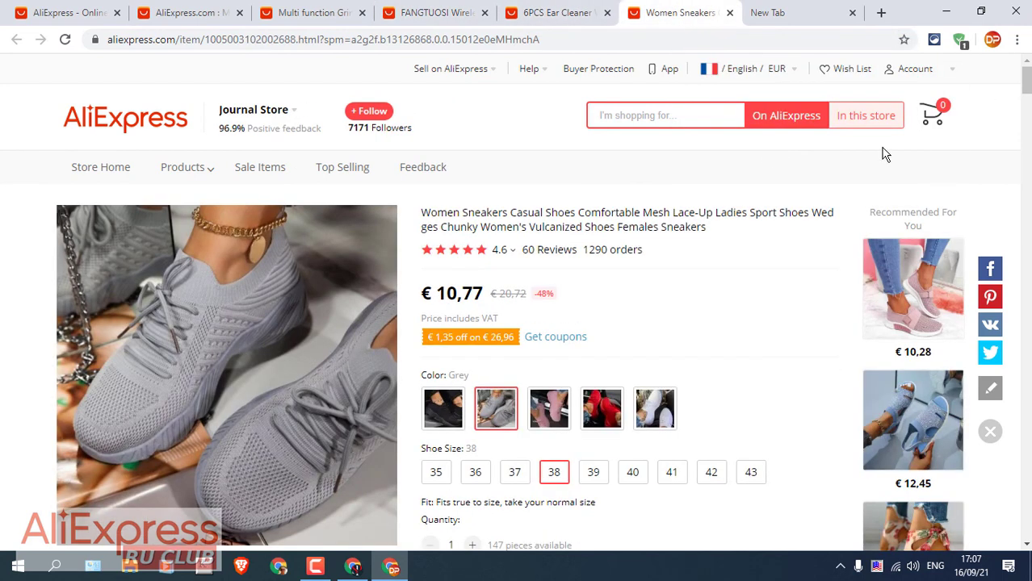
left_click(904, 39)
left_click(823, 186)
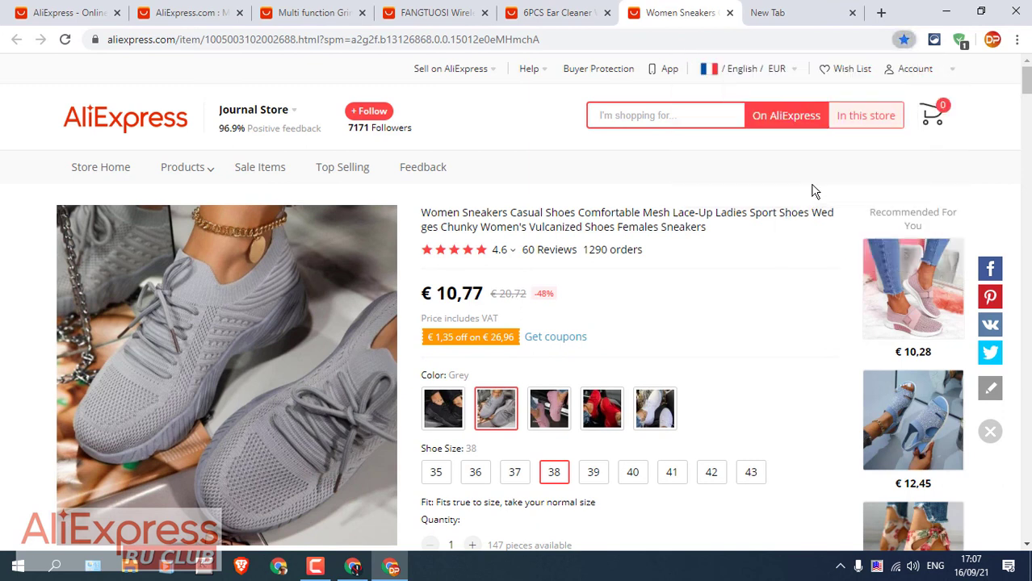
left_click(820, 15)
left_click(853, 13)
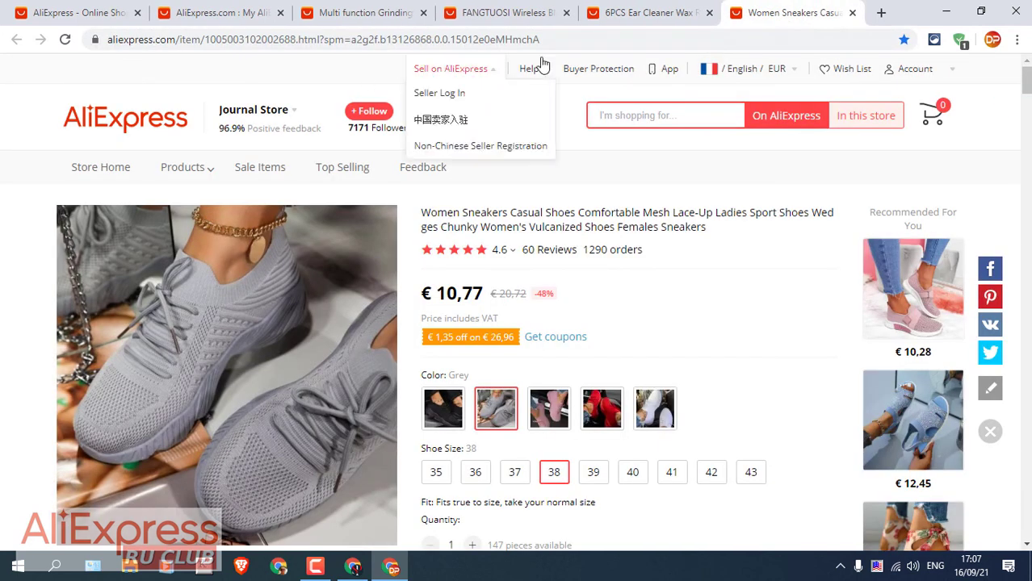
left_click(880, 12)
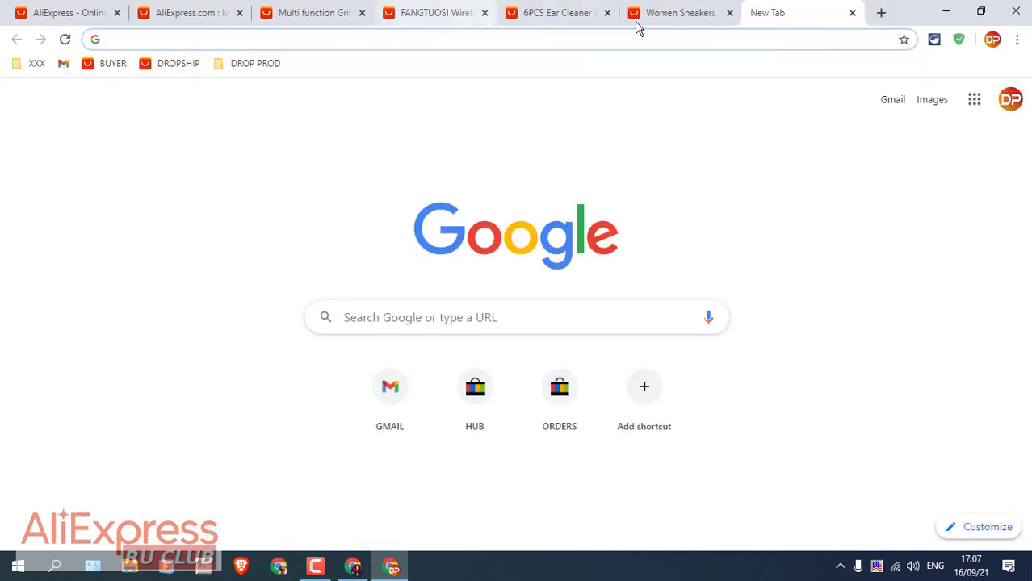
- Close the sneakers, ear cleaner, gimbal and garlic press tabs and review DROP PROD's four bookmarks
left_click(730, 13)
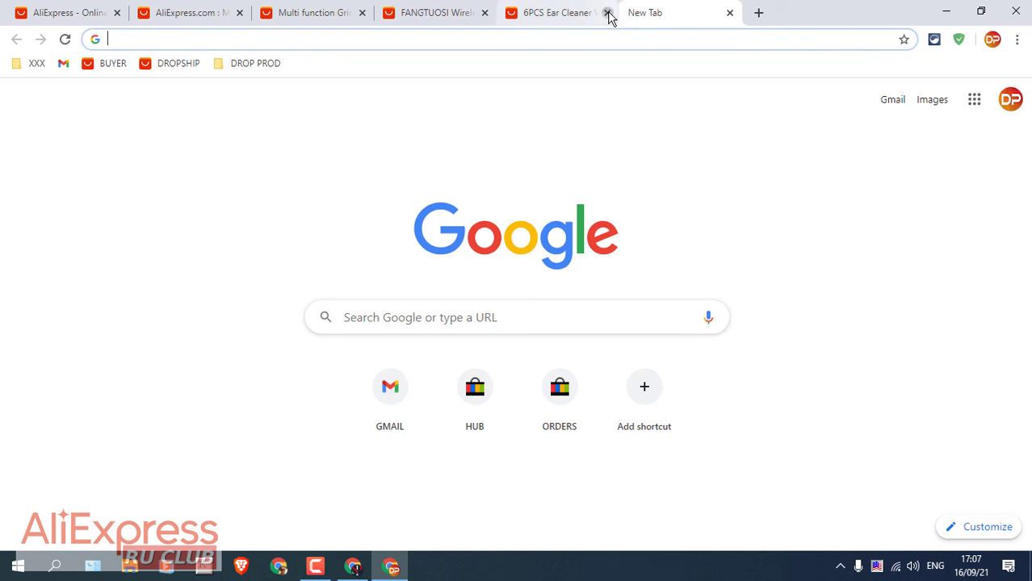
left_click(607, 13)
left_click(484, 13)
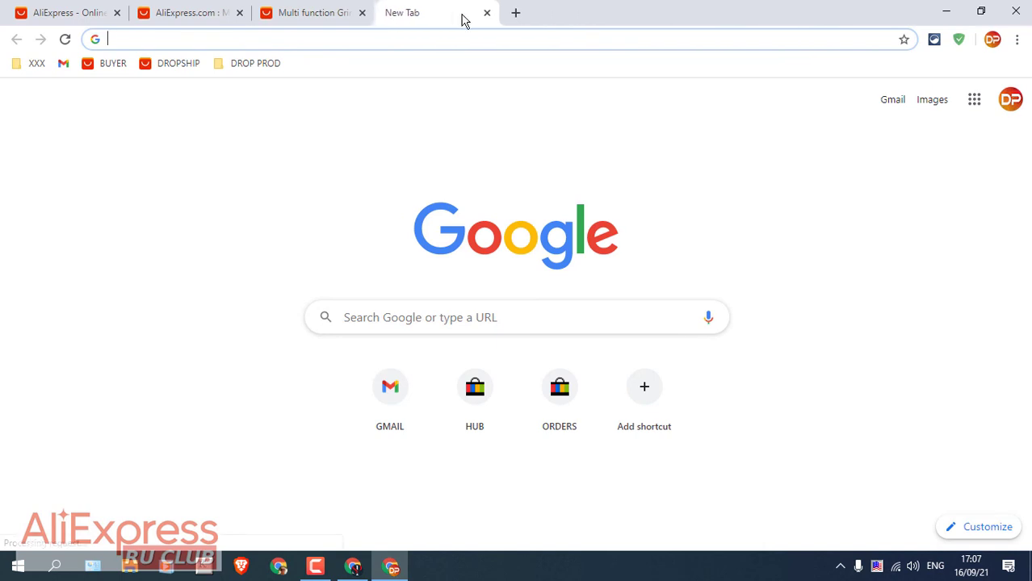
left_click(363, 13)
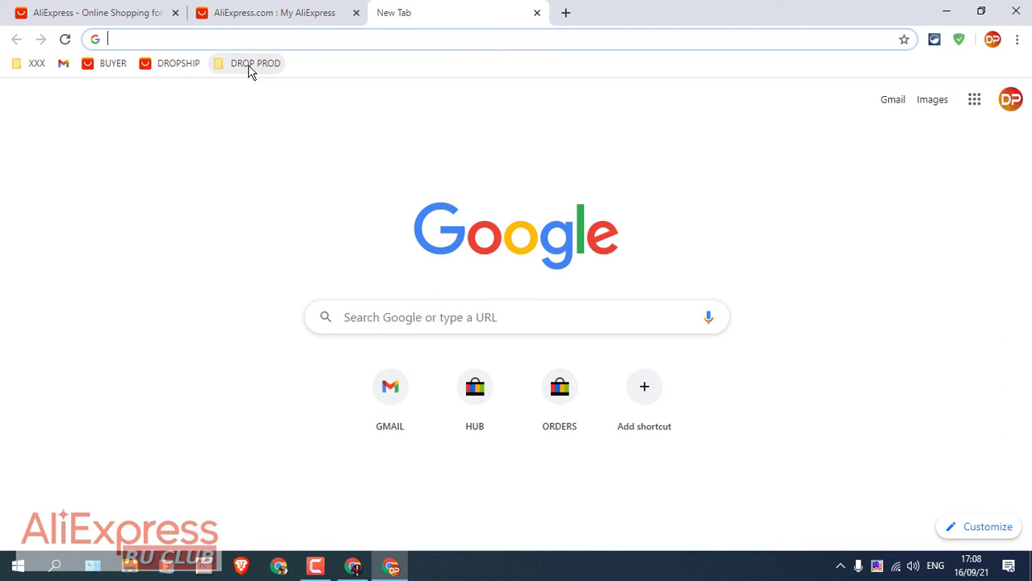
left_click(248, 64)
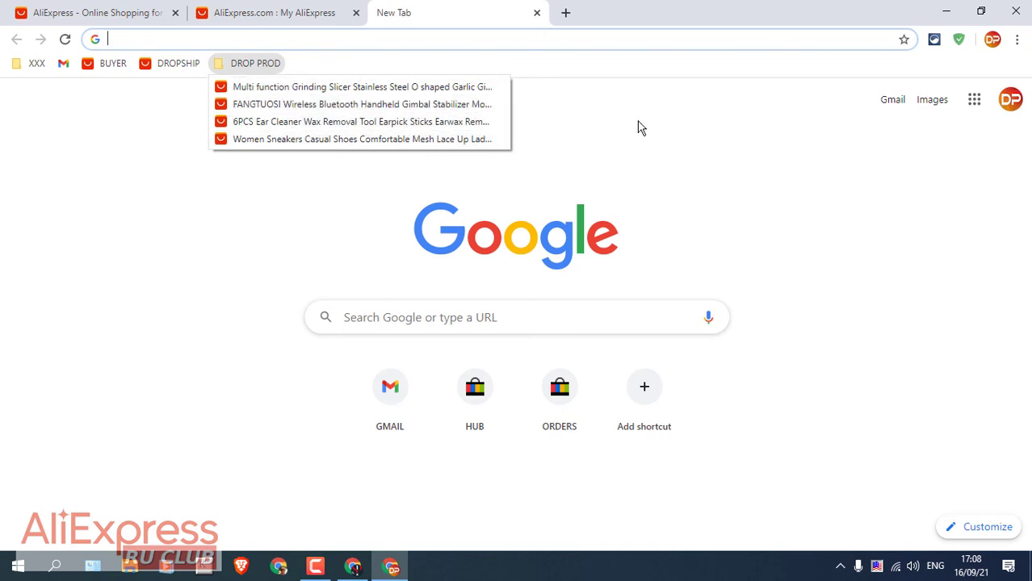
left_click(605, 136)
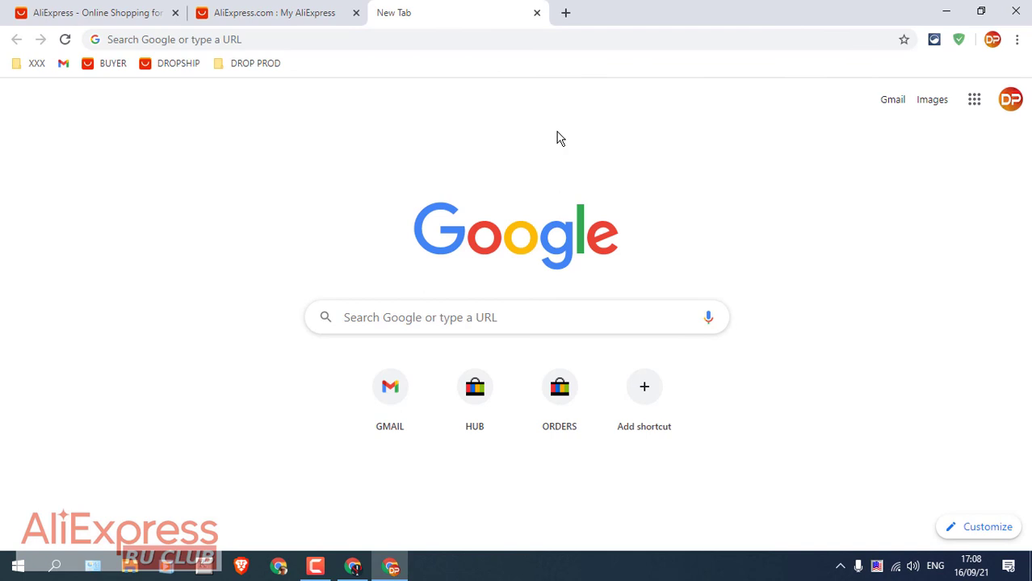